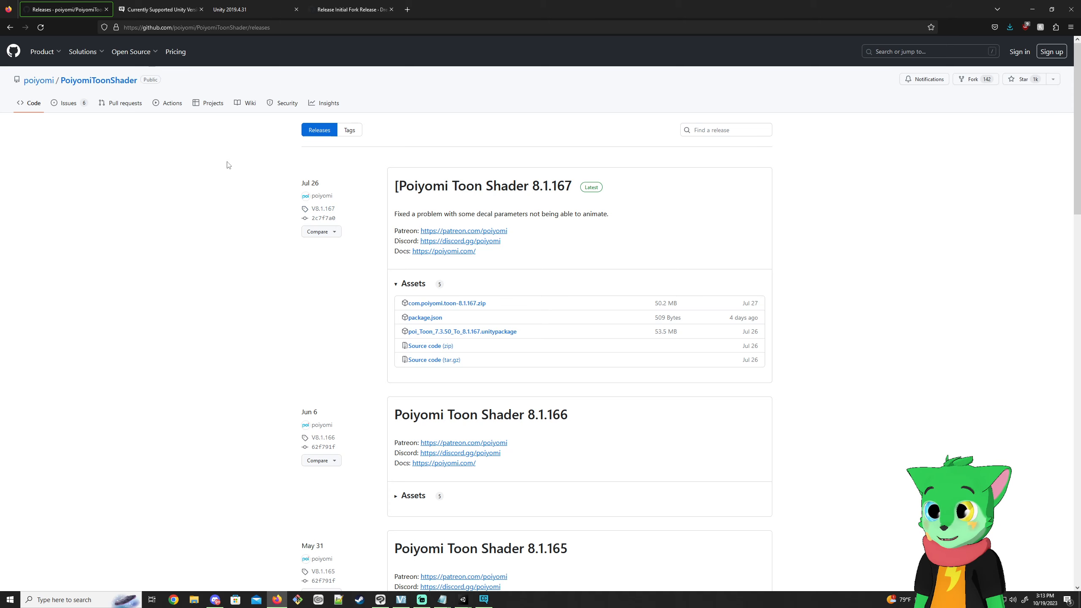
Review VRChat's supported Unity version page, the Unity 2019.4.31 download page, and the Unity-Animation-Hierarchy-Editor release's fork improvements.
click(150, 16)
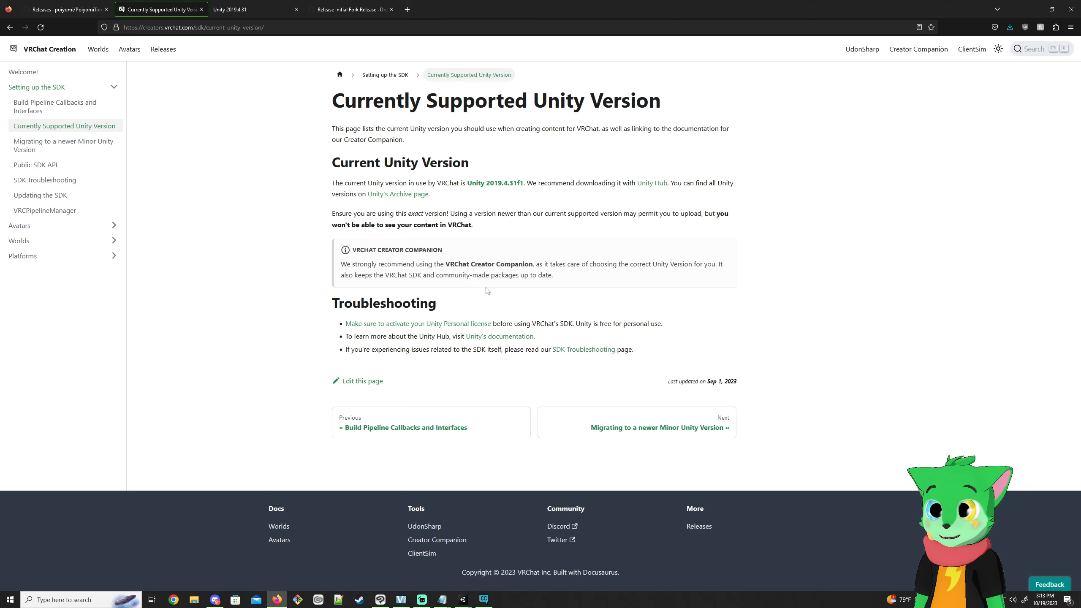
key(ctrl+Tab)
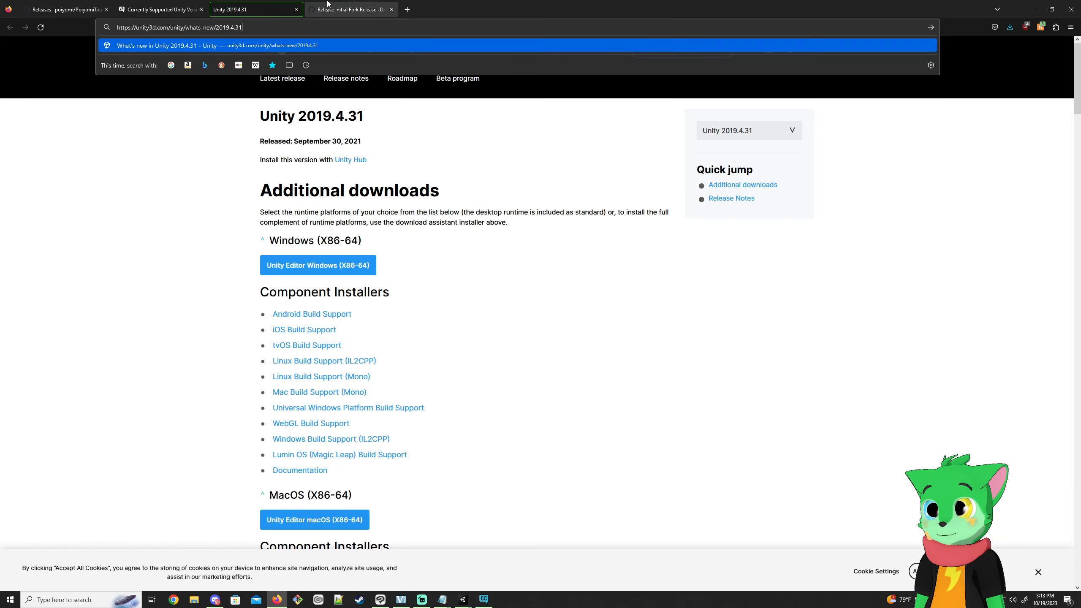
key(ctrl+Tab)
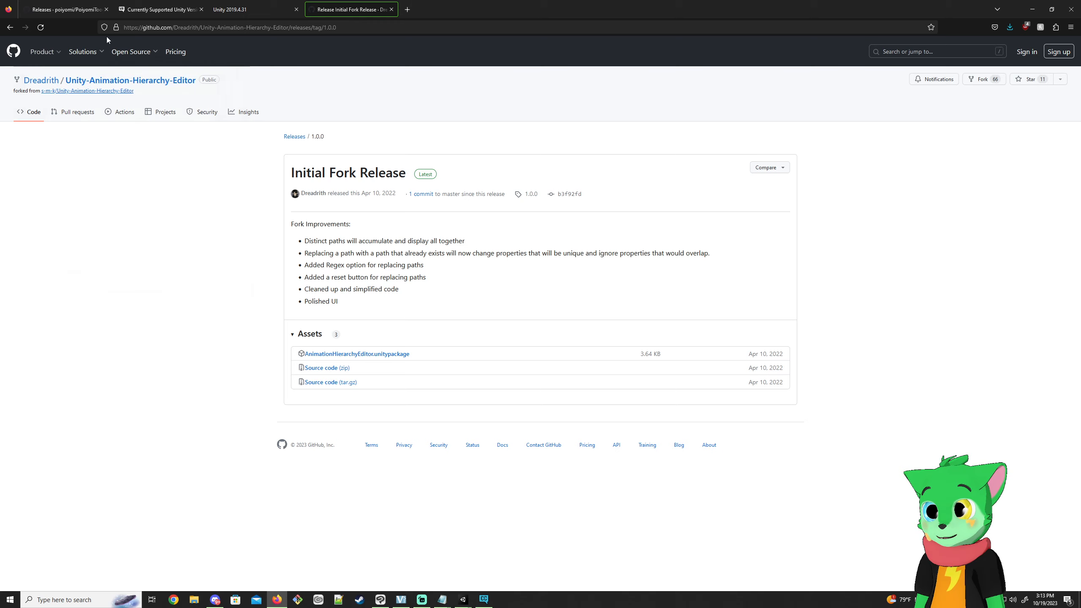
drag(339, 304, 467, 284)
click(460, 280)
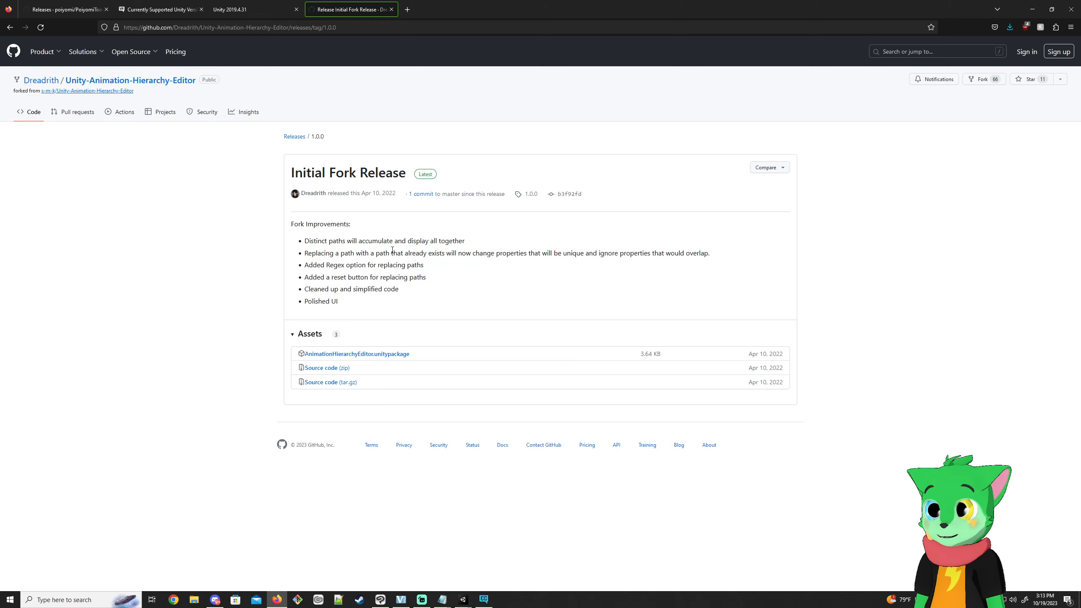
drag(360, 301, 301, 239)
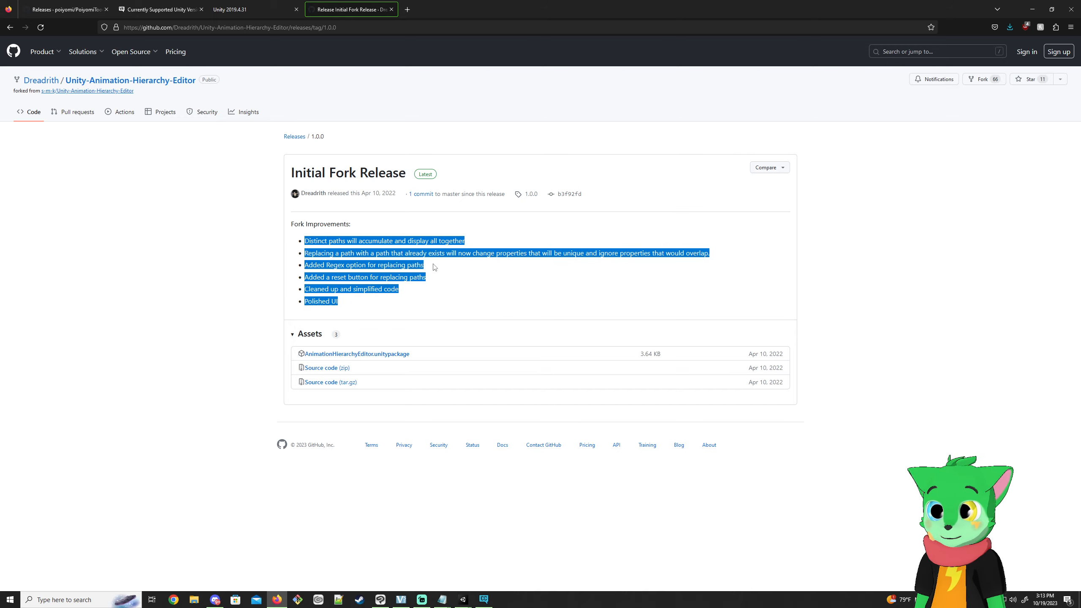
click(416, 248)
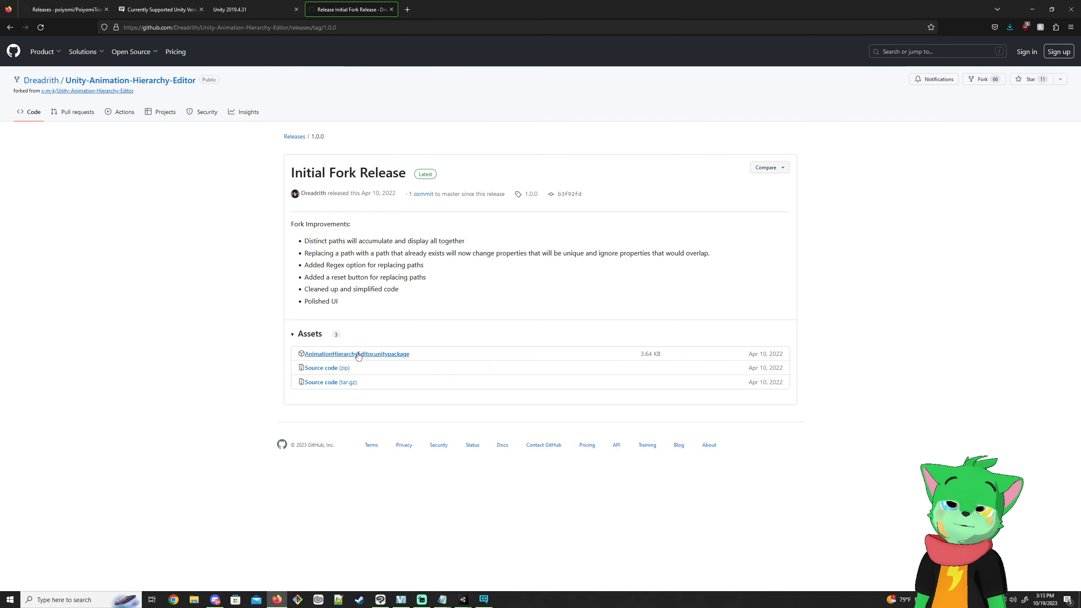
Switch to VRChat Creator Companion and begin a new project with the Avatar template, cancelling before it is created.
click(484, 600)
drag(409, 137, 457, 165)
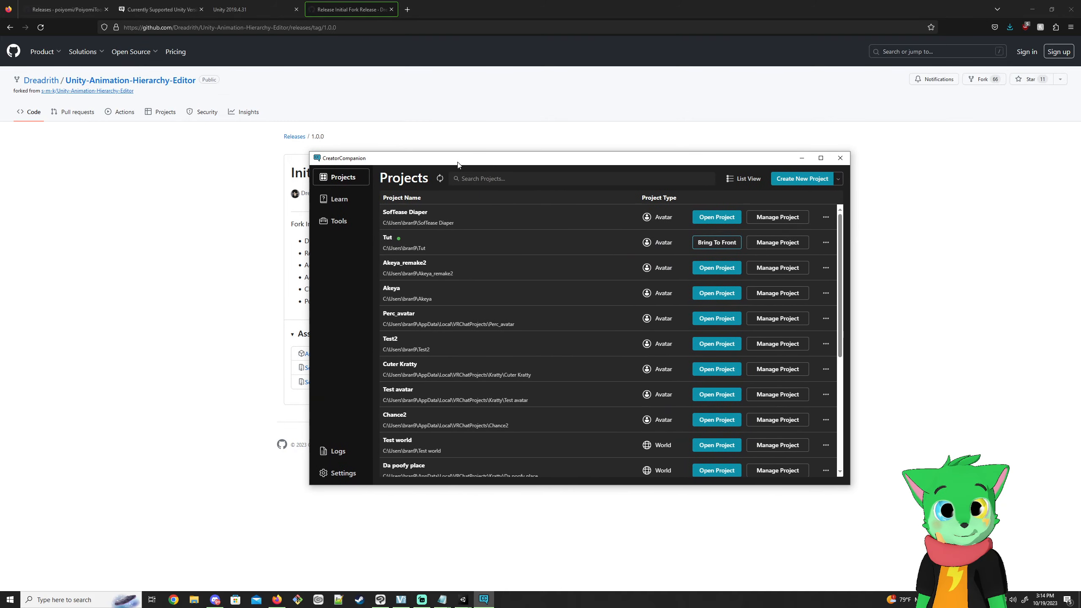
click(791, 188)
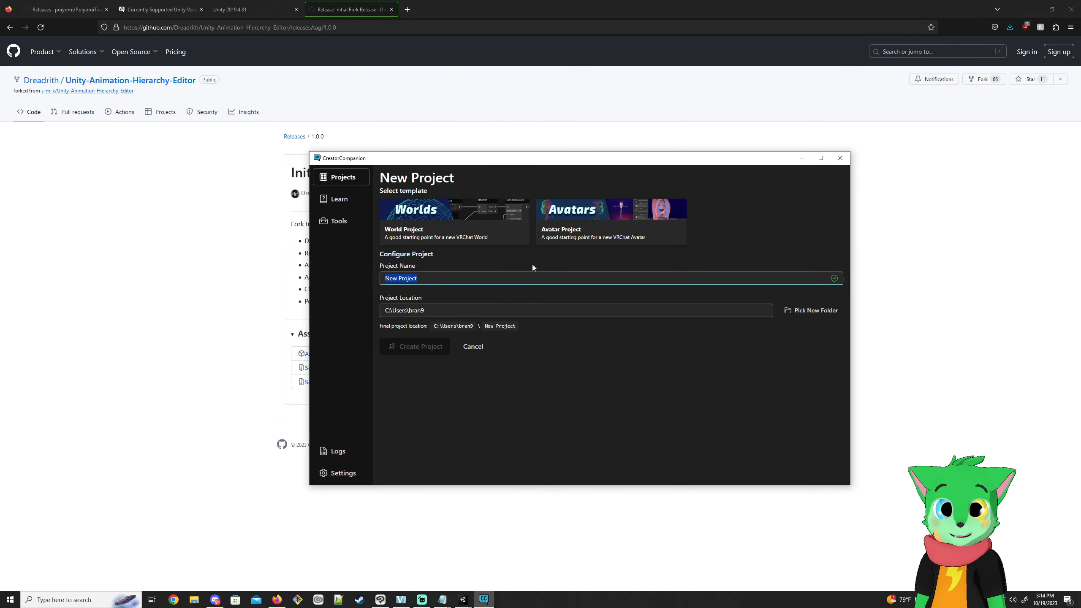
click(674, 238)
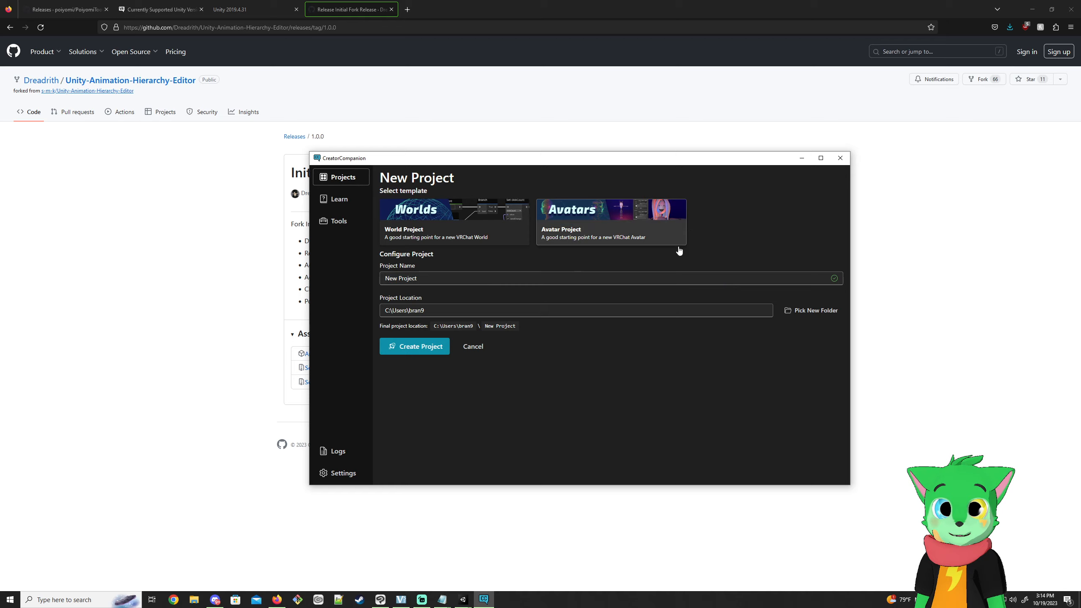
click(474, 348)
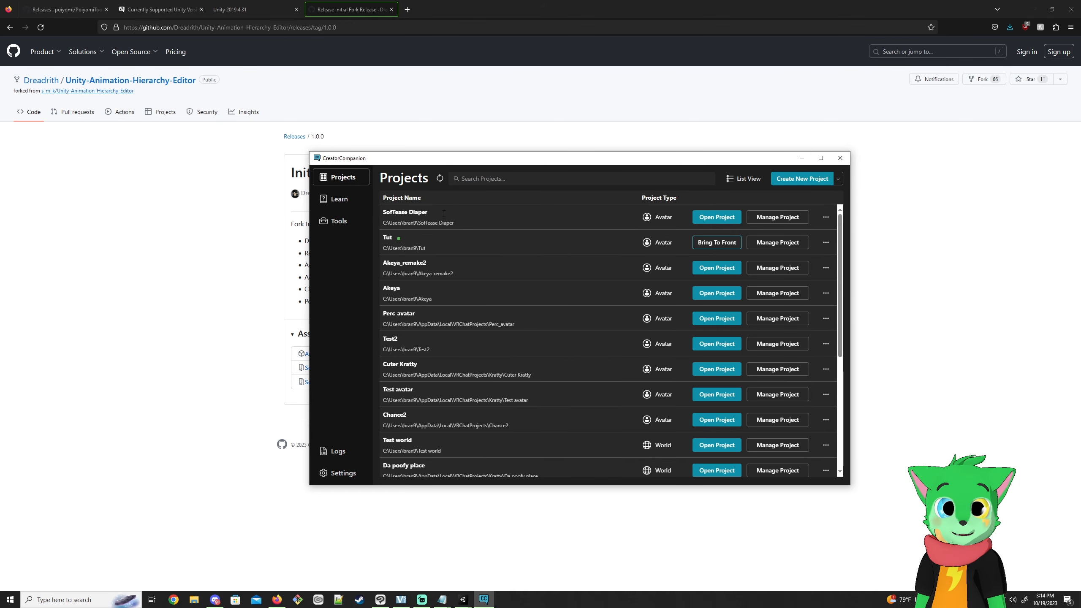
Examine the packages installed in the Tut project and return to the project list.
click(785, 244)
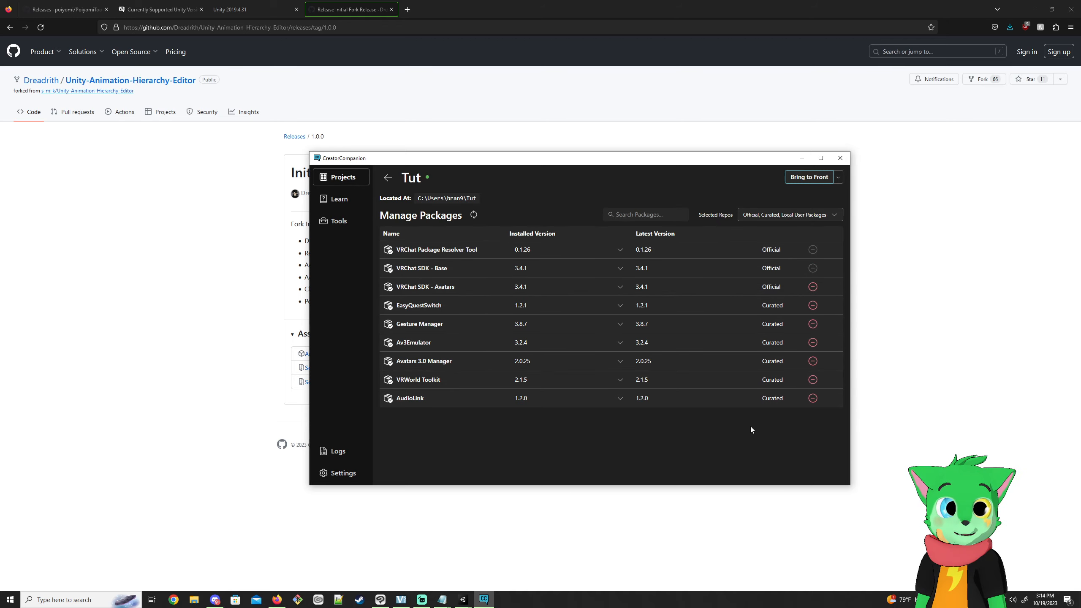
click(388, 178)
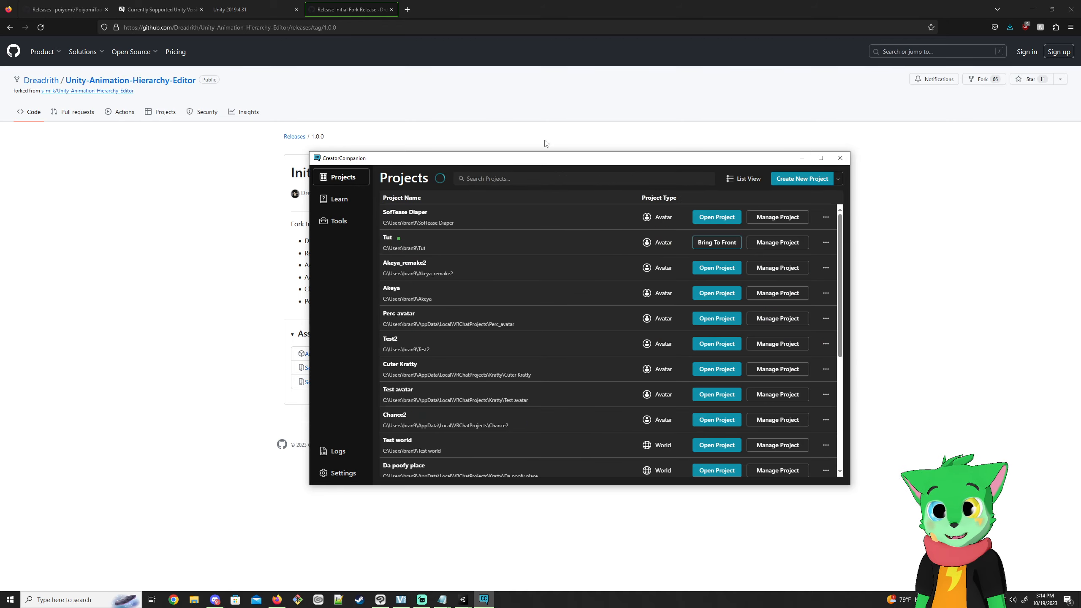
Switch to the Tut project in Unity and view the whole X Bot avatar from the front.
mouse_move(453, 595)
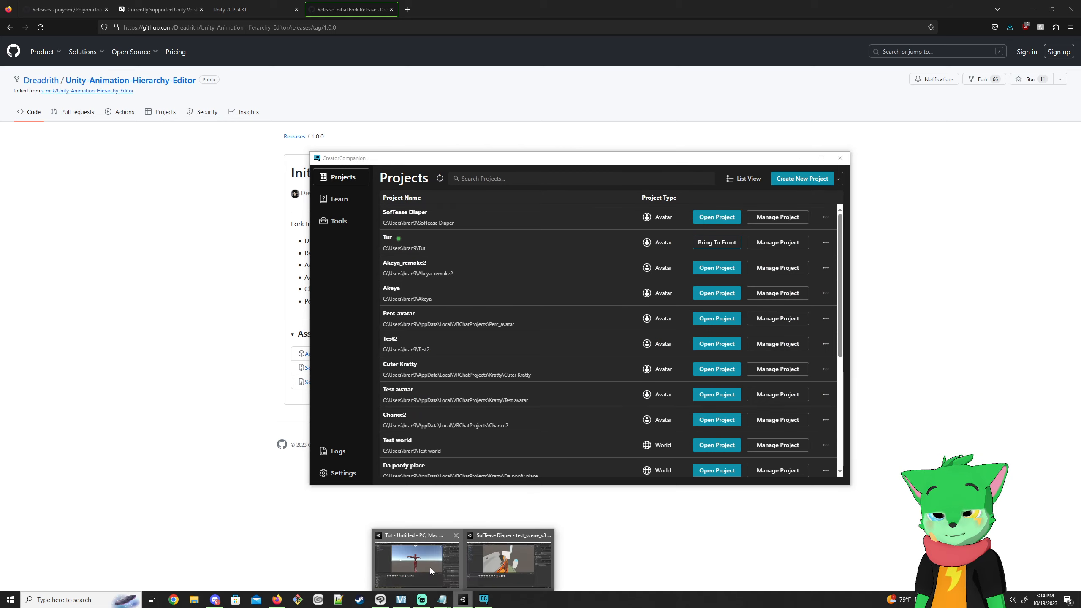
click(437, 557)
key(s)
right_drag(612, 247, 557, 254)
key(d)
key(w)
key(s)
key(w)
key(s)
key(w)
key(s)
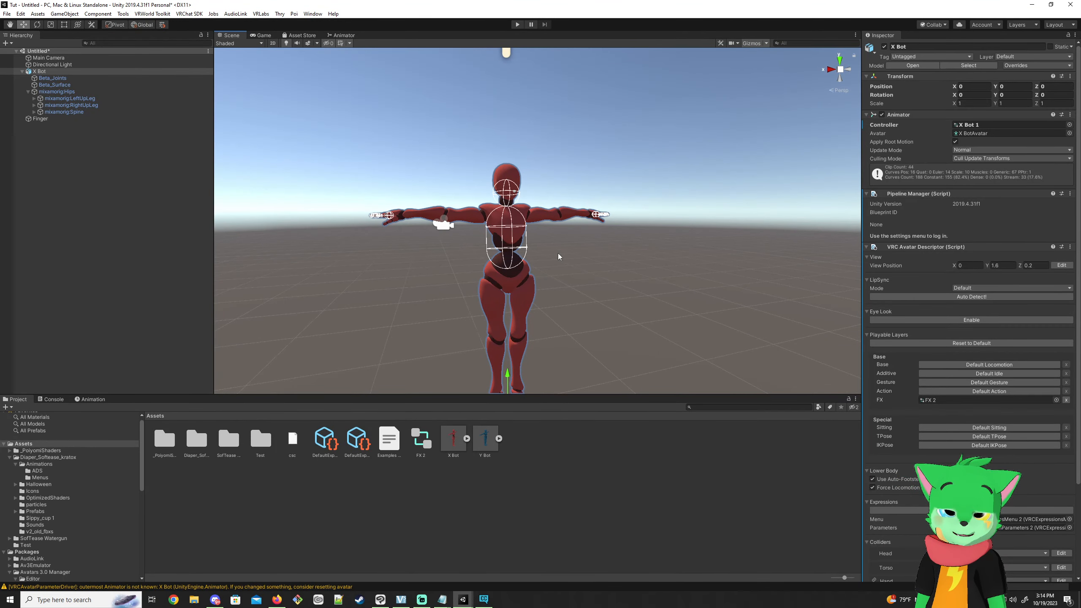
key(s)
right_drag(558, 244, 556, 244)
key(w)
key(s)
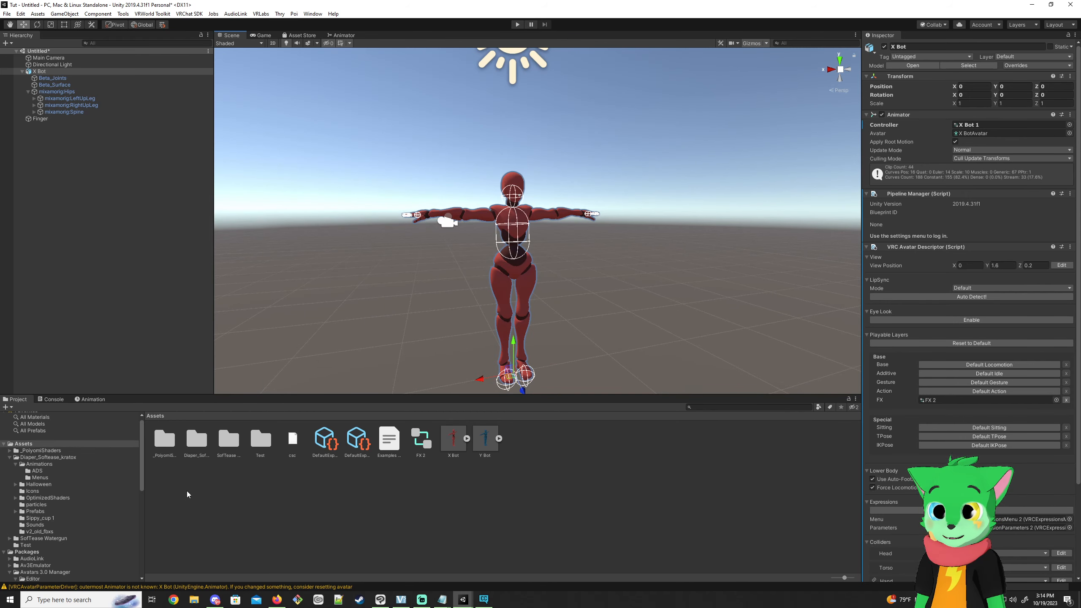
Check that the project's Assets include the _PoiyomiShaders and Diaper_Softease_kratox folders.
click(158, 443)
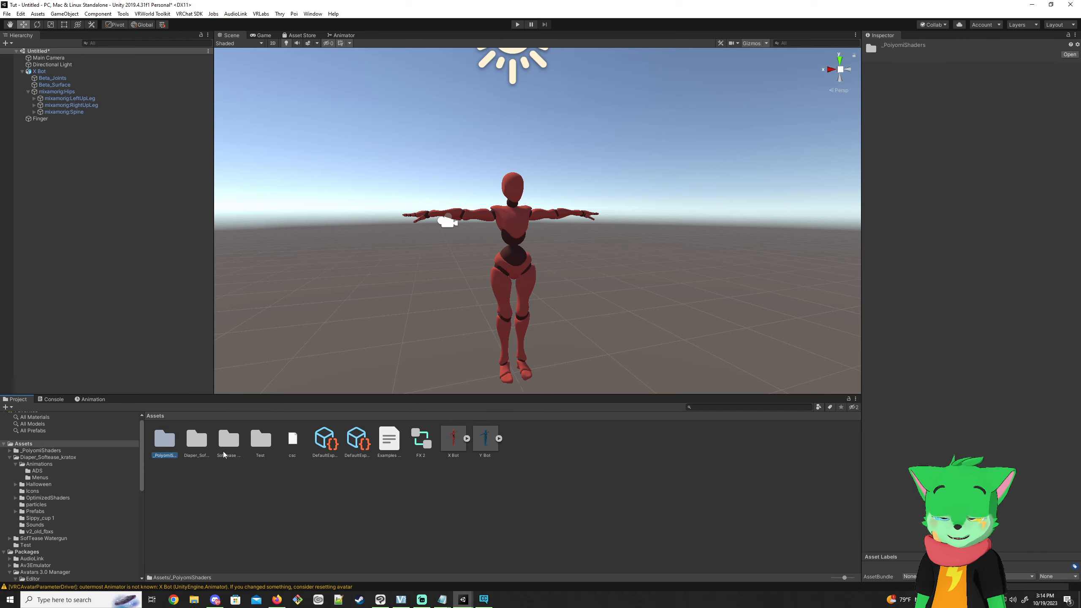
click(191, 442)
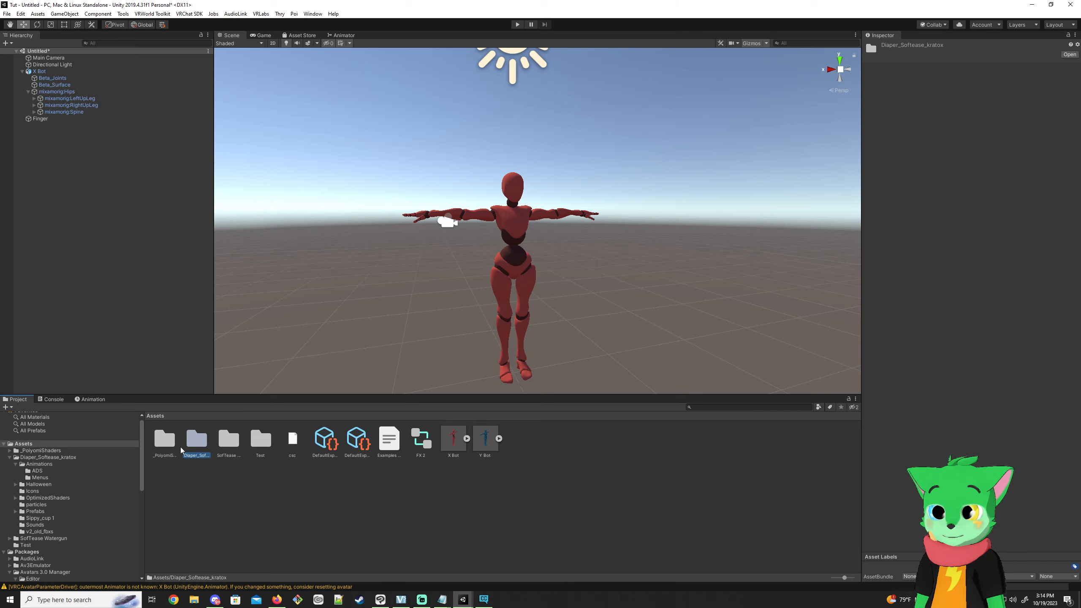
click(222, 489)
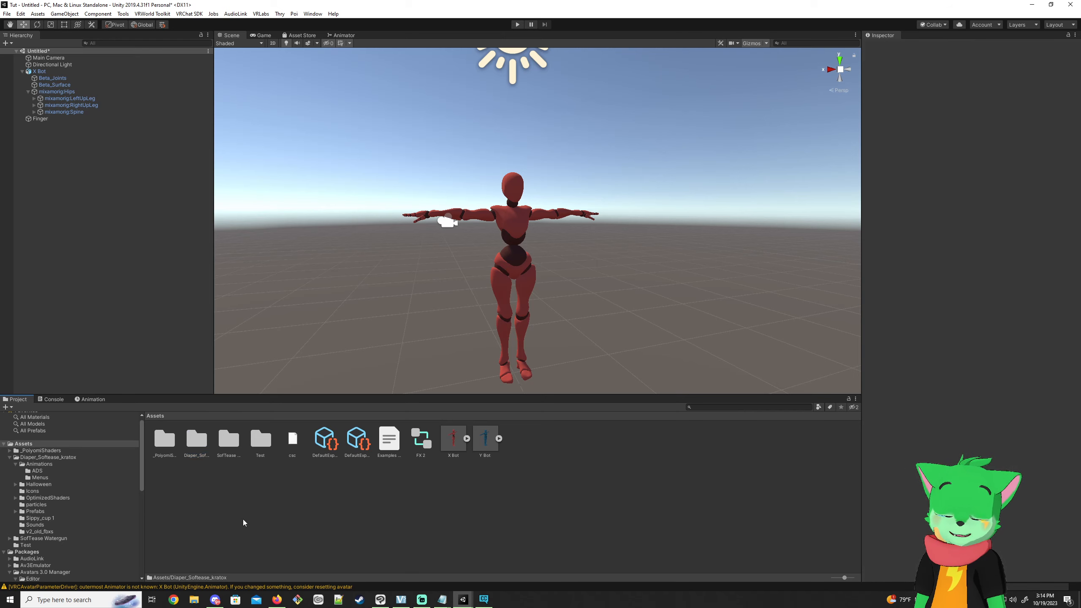
In the Diaper_Softease_kratox folder, select five materials including Abena_m4, Cushies and BunnyHops, and check the Poiyomi 8.1 shader choices for them.
double_click(205, 434)
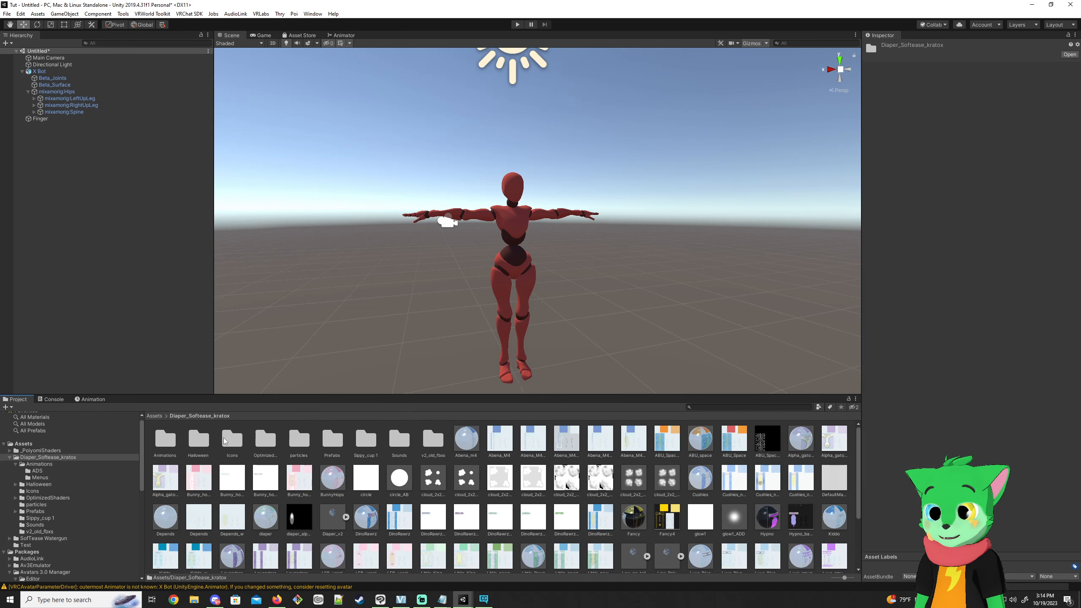
click(467, 441)
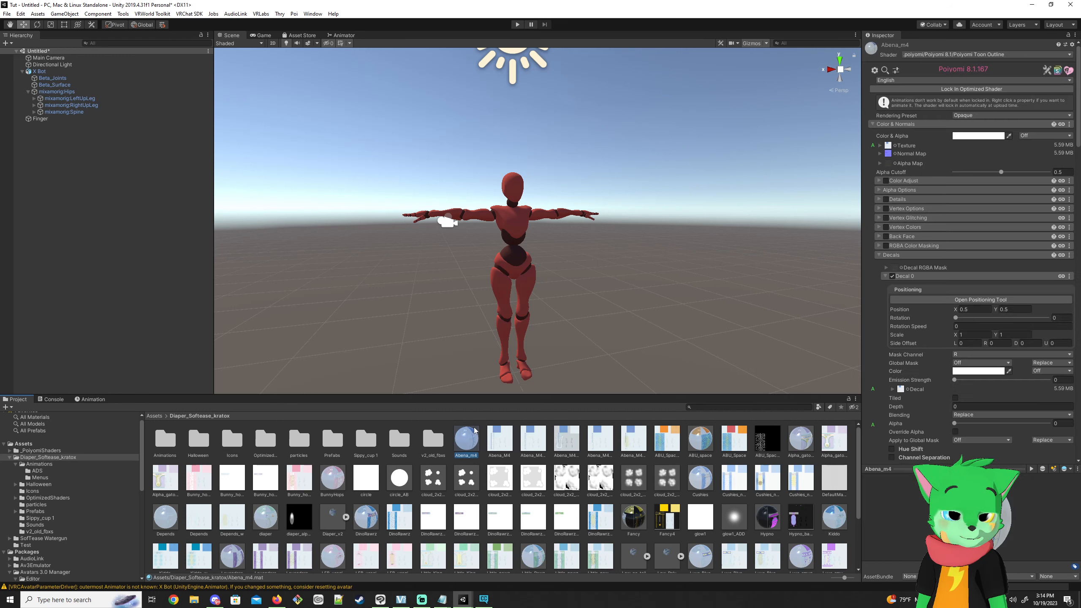
ctrl+click(694, 438)
ctrl+click(801, 439)
ctrl+click(700, 477)
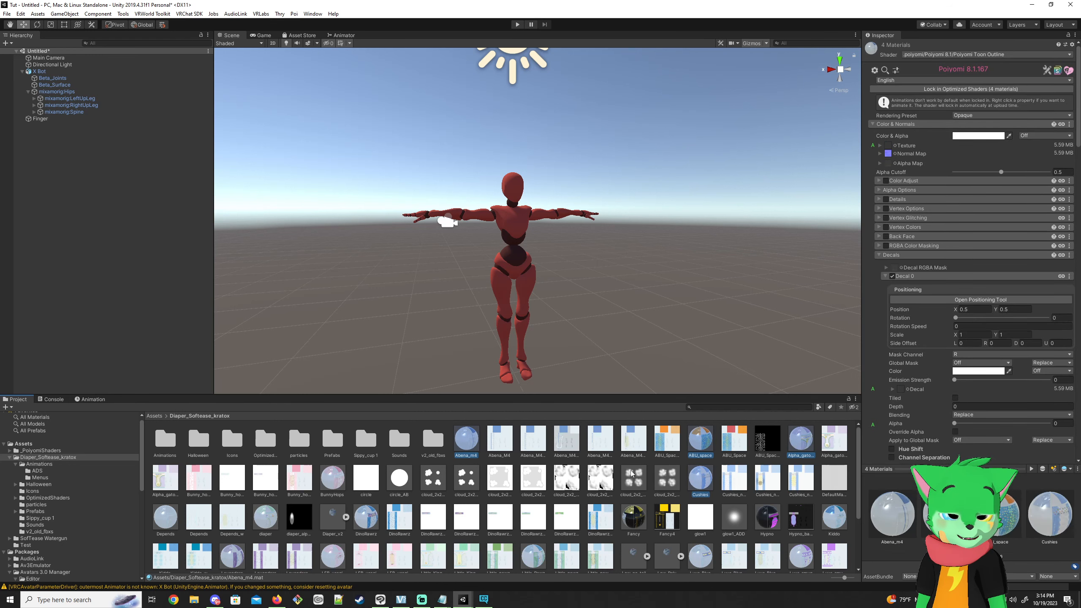
ctrl+click(333, 479)
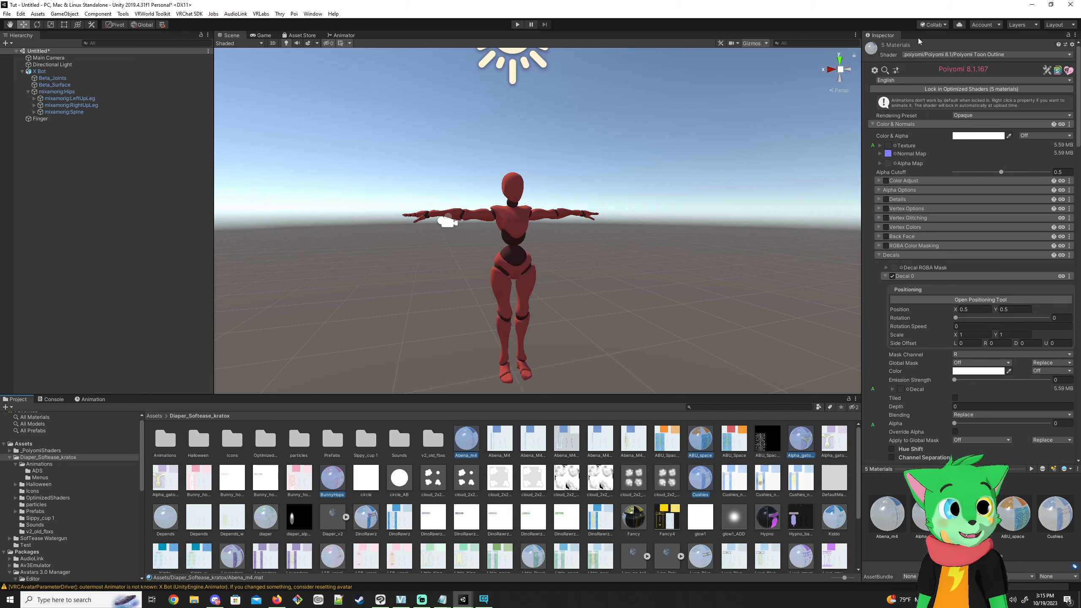
click(924, 54)
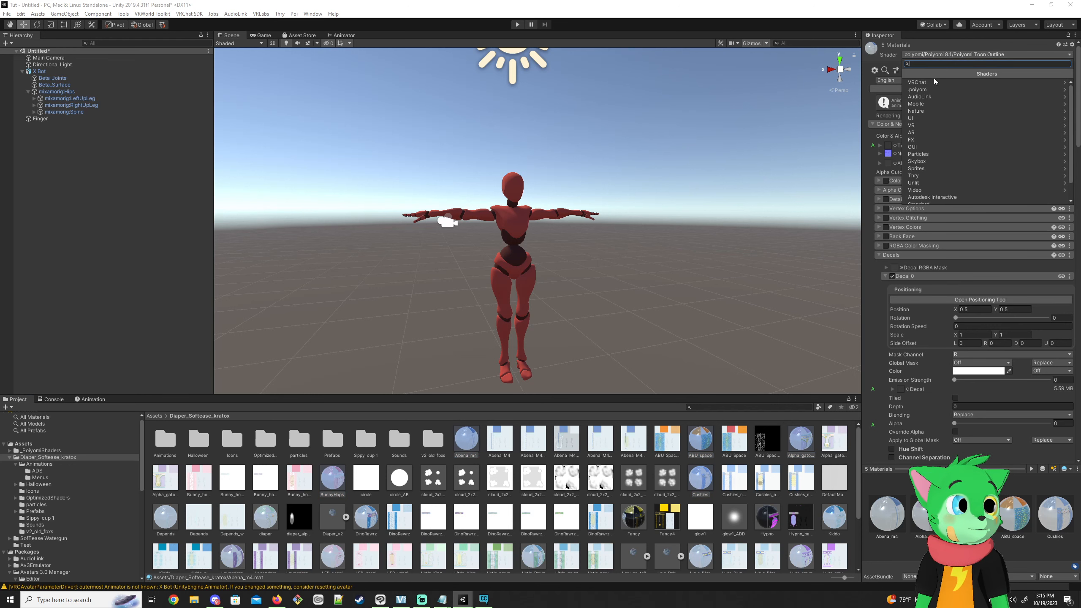
click(946, 90)
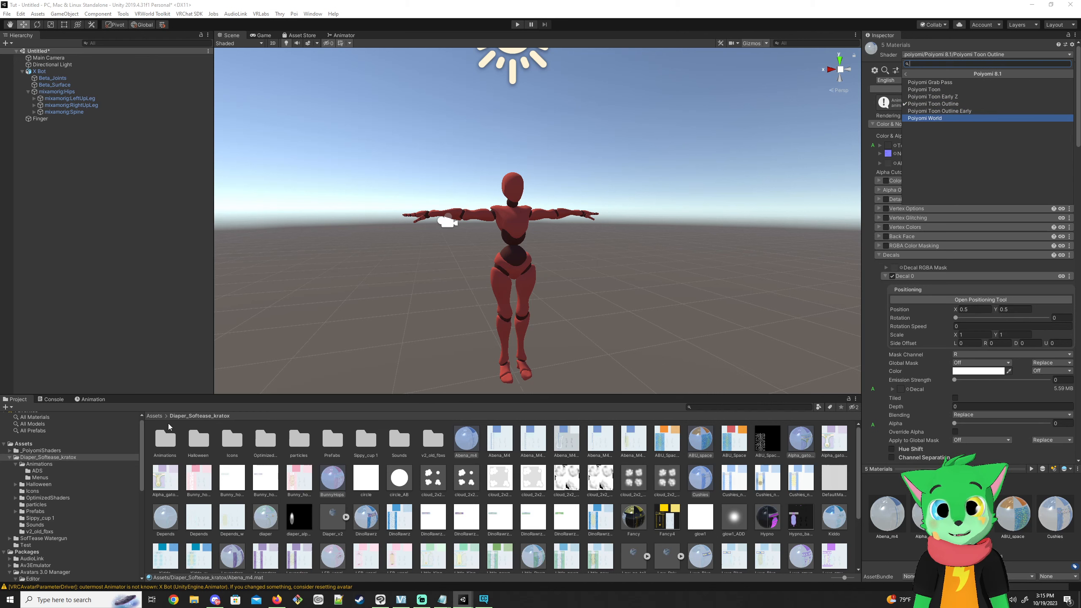
Look through the Halloween subfolder's materials and return to the Diaper_Softease_kratox folder.
click(200, 439)
double_click(200, 438)
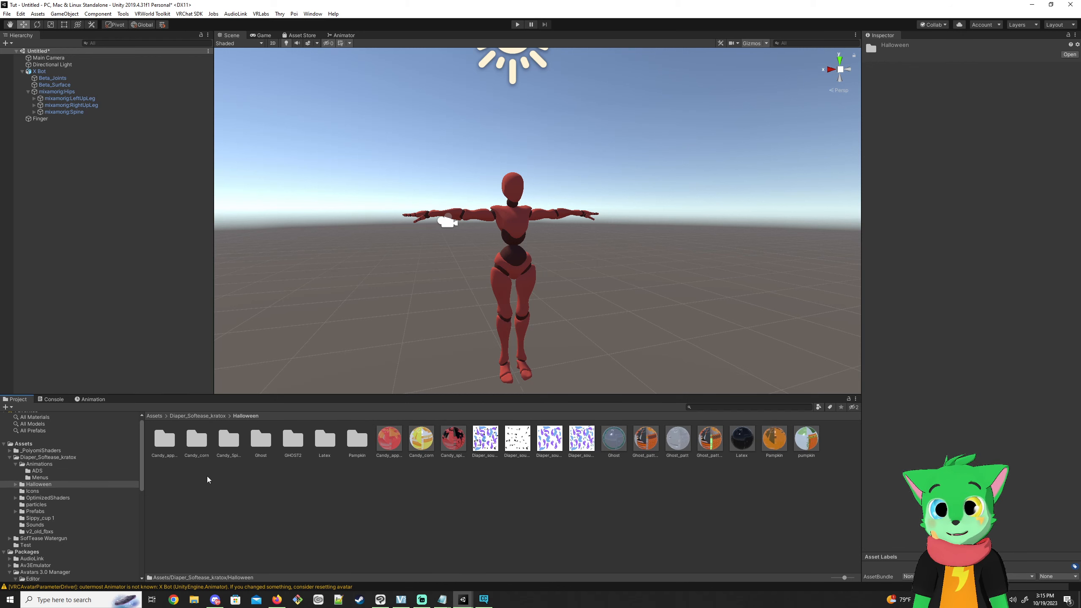
click(197, 416)
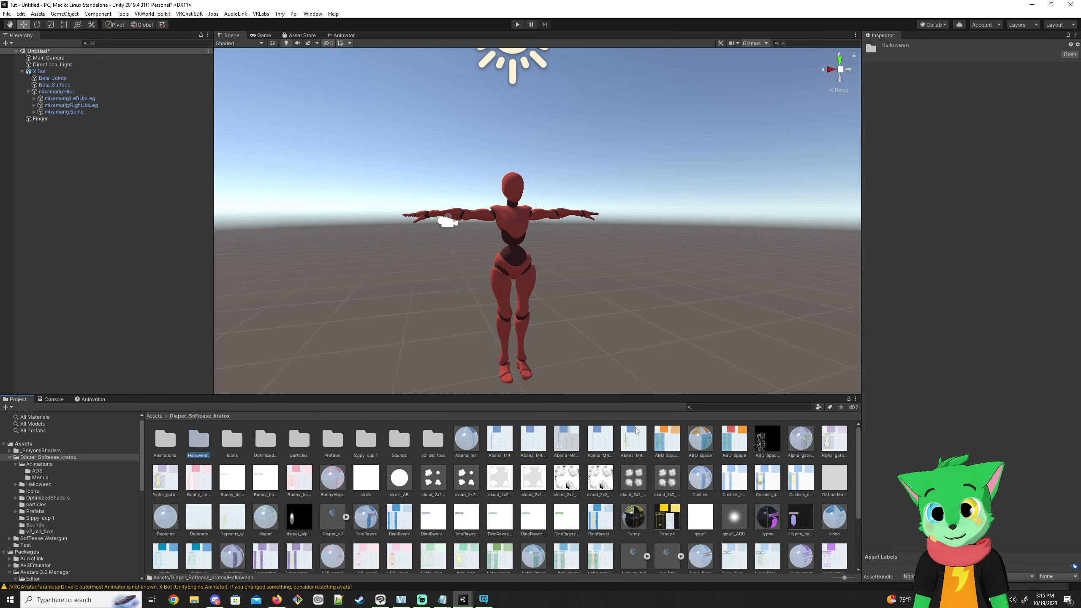
Add the Diaper_v3 Release prefab from the Prefabs folder to the scene as a top-level object.
click(331, 439)
double_click(331, 439)
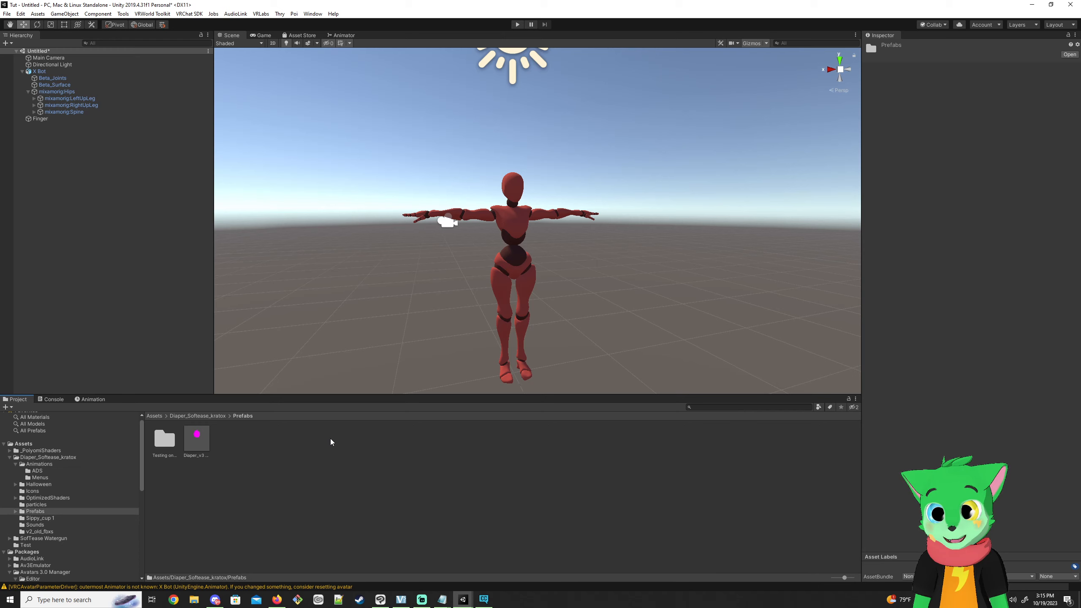
drag(207, 438, 180, 273)
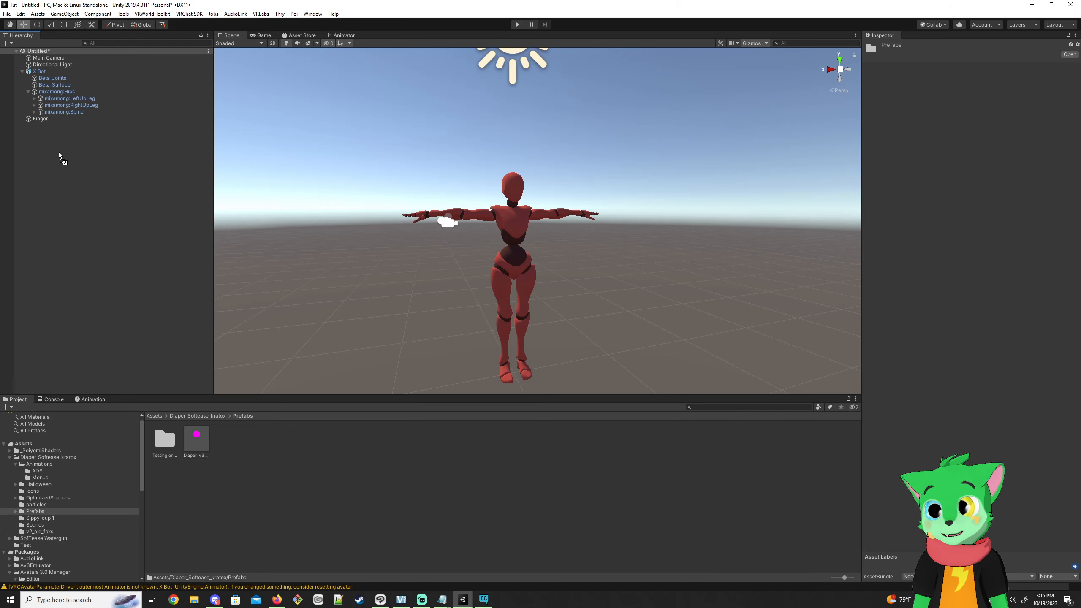
drag(56, 137, 54, 137)
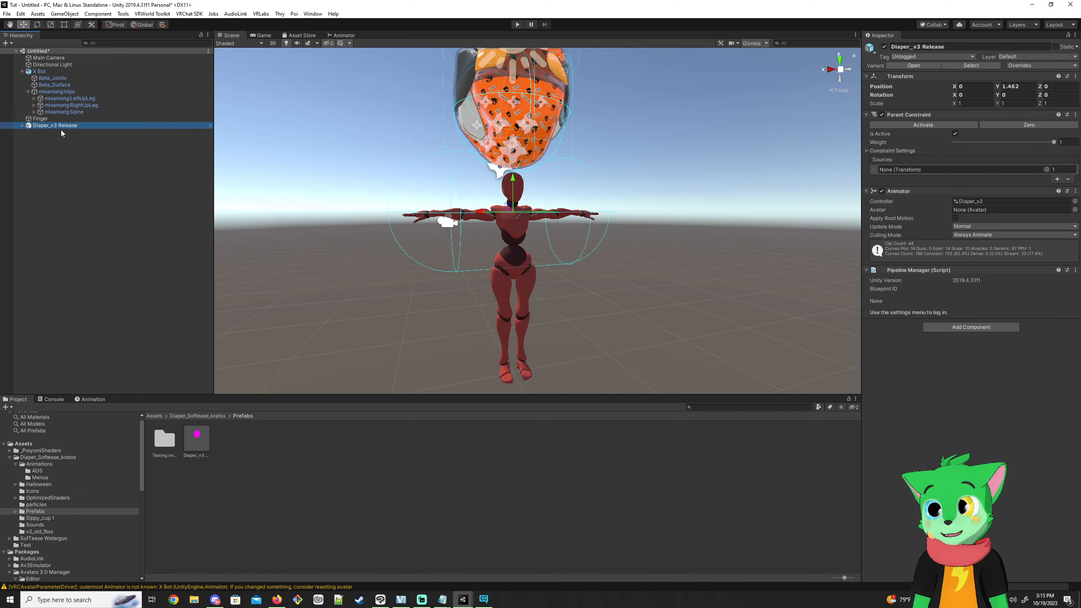
Scale the Diaper_v3 Release object down uniformly to about 0.38 to suit the X Bot avatar's size.
scroll(460, 235, down, 5)
alt+drag(460, 236, 532, 220)
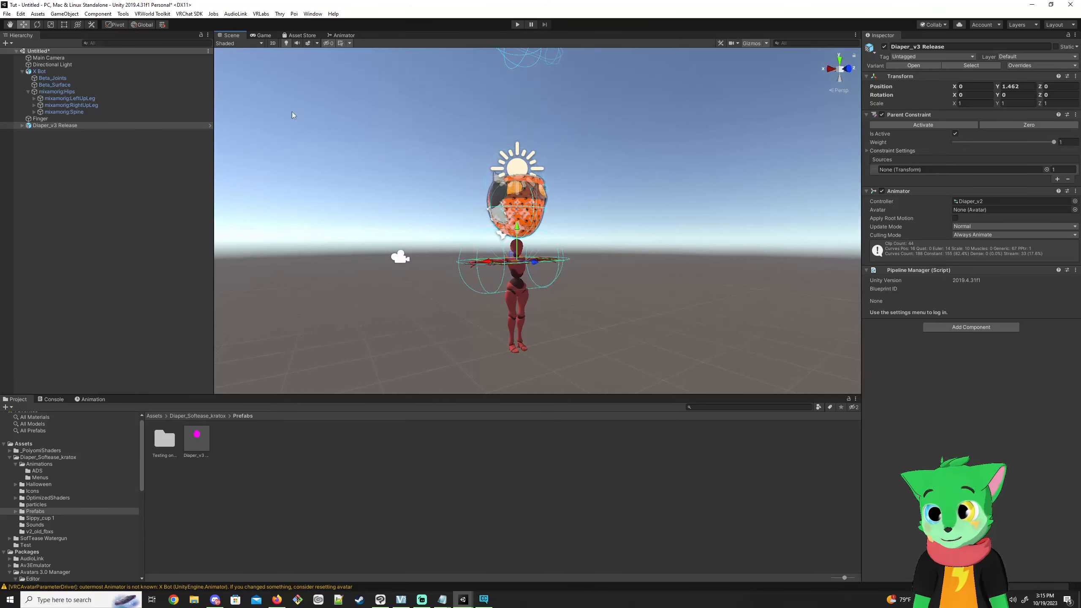
click(51, 24)
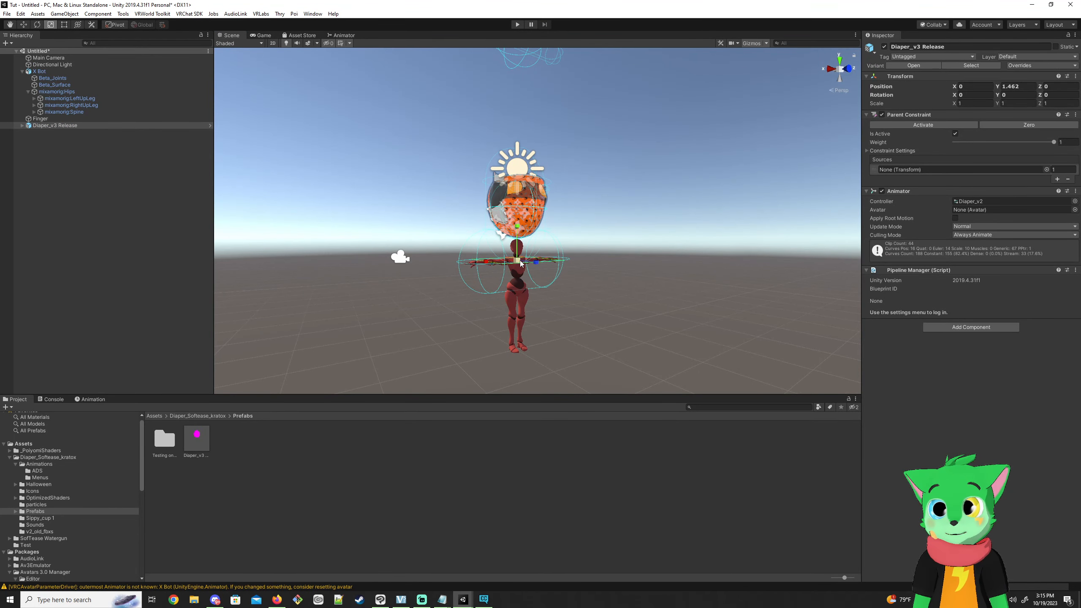
drag(521, 263, 489, 270)
right_drag(559, 259, 673, 276)
key(w)
drag(548, 118, 546, 121)
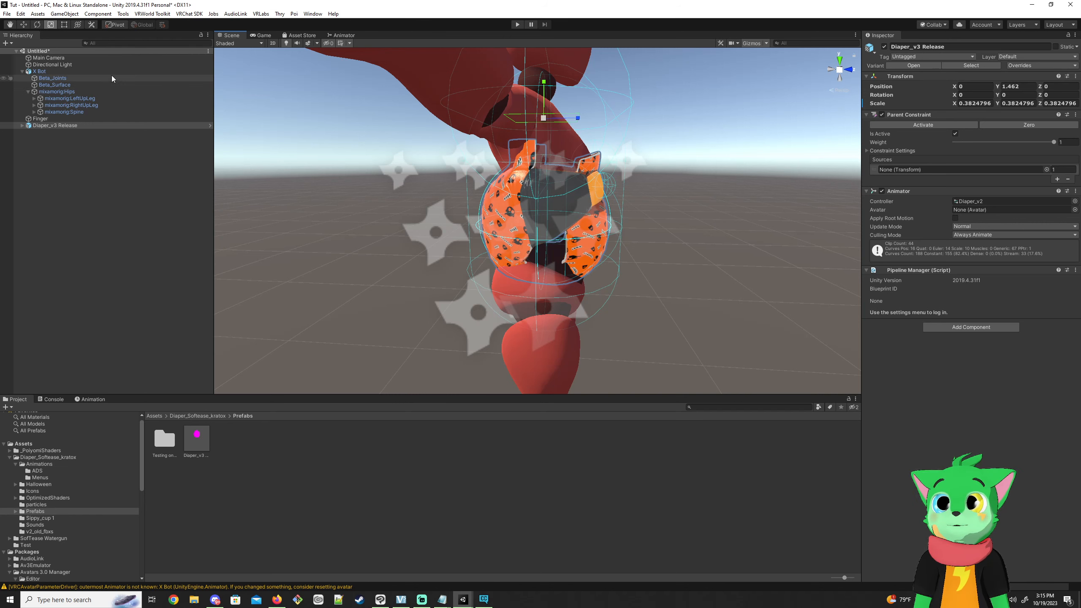
Completely unpack the Diaper_v3 Release prefab in the scene hierarchy.
click(23, 24)
click(55, 125)
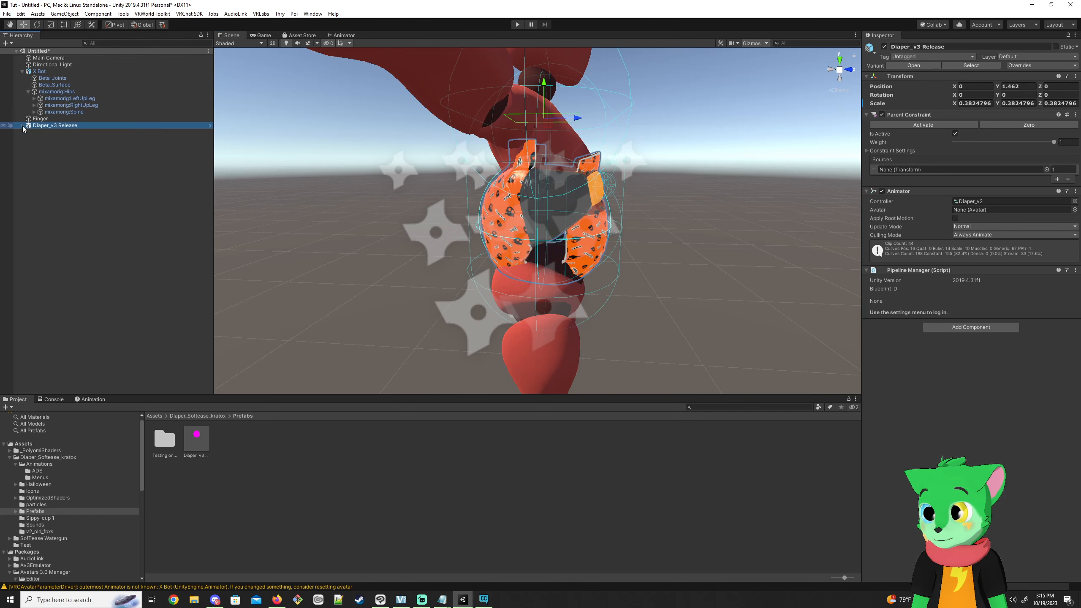
click(22, 125)
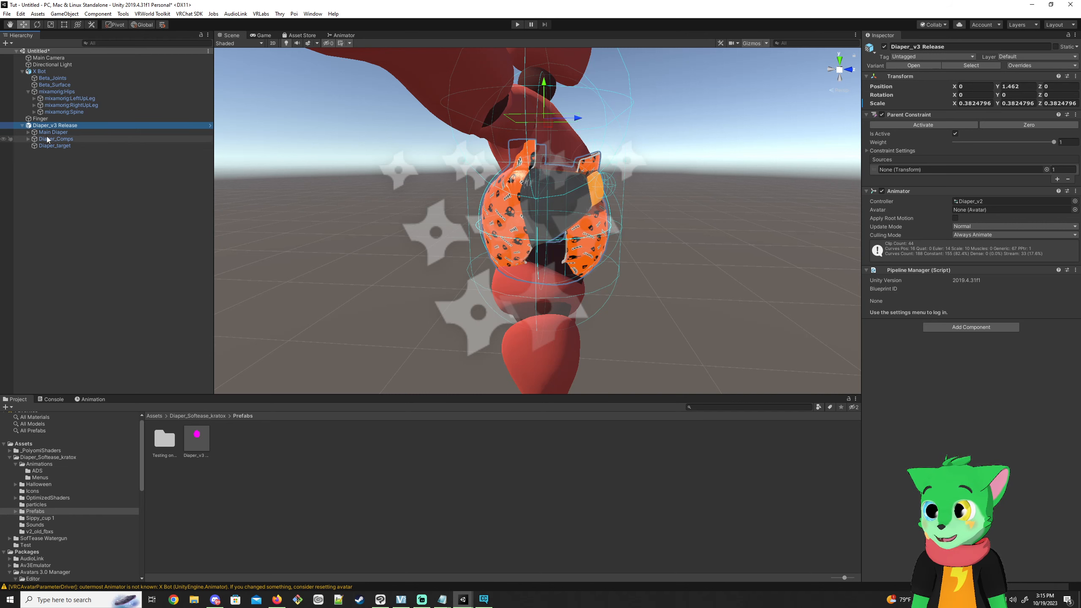
right_click(65, 126)
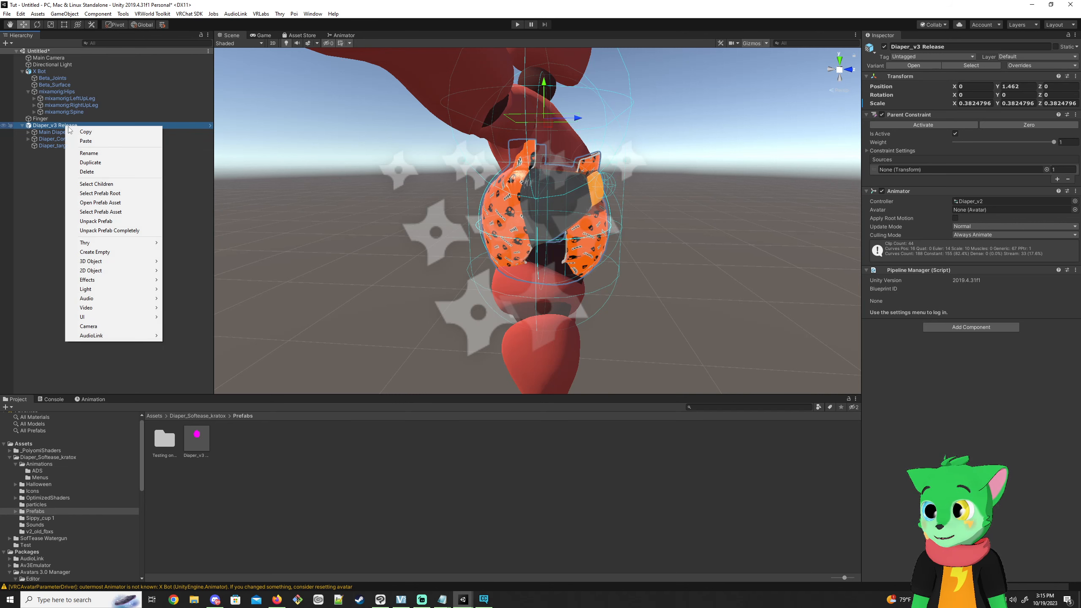
click(122, 231)
Try rotating the Diaper_target object above the avatar's head, then undo the rotation.
click(59, 146)
key(s)
right_drag(425, 198, 478, 177)
key(w)
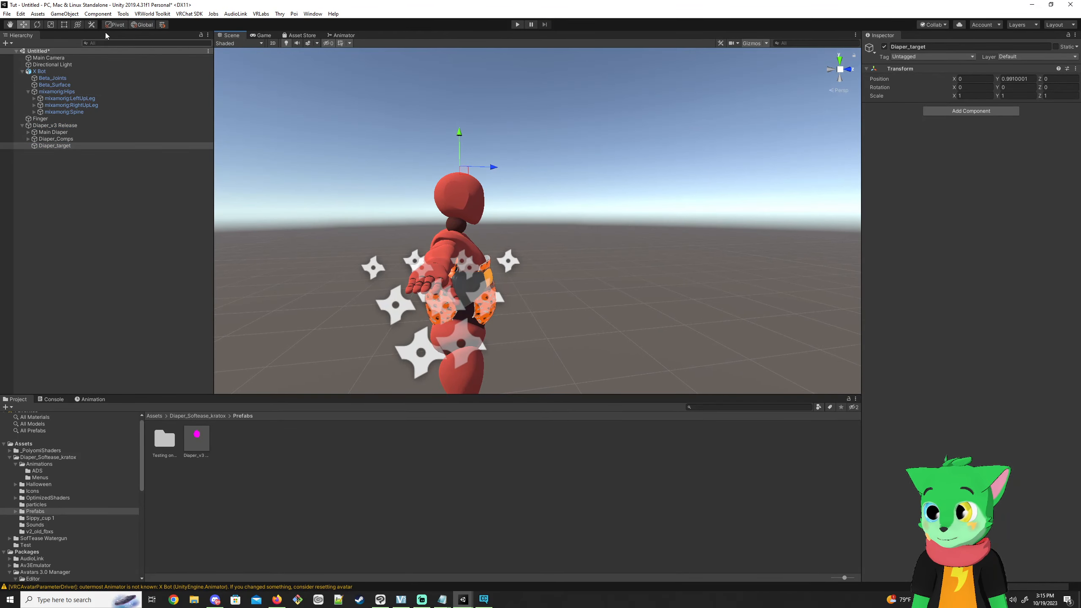
click(37, 24)
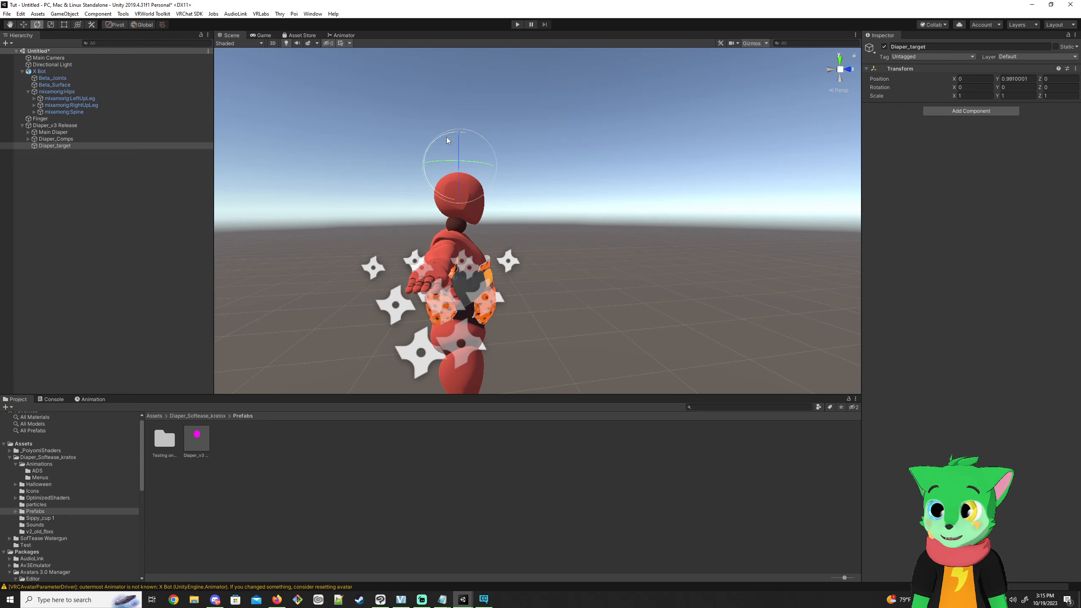
drag(449, 139, 514, 199)
key(ctrl+z)
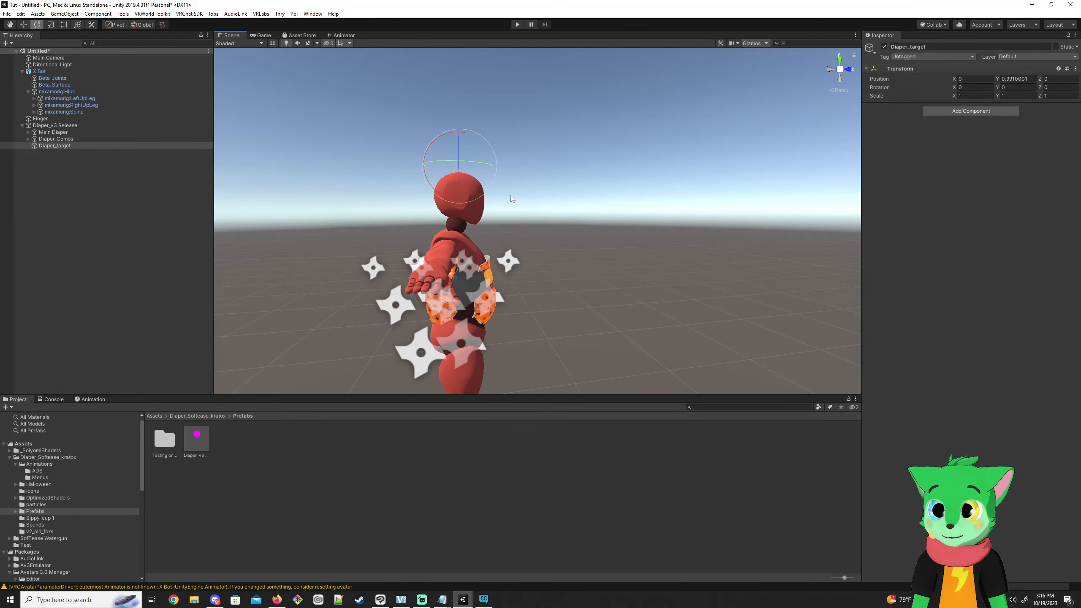
Select all child objects of Main Diaper and move them up to the pivot height of Diaper_target.
click(47, 133)
click(29, 132)
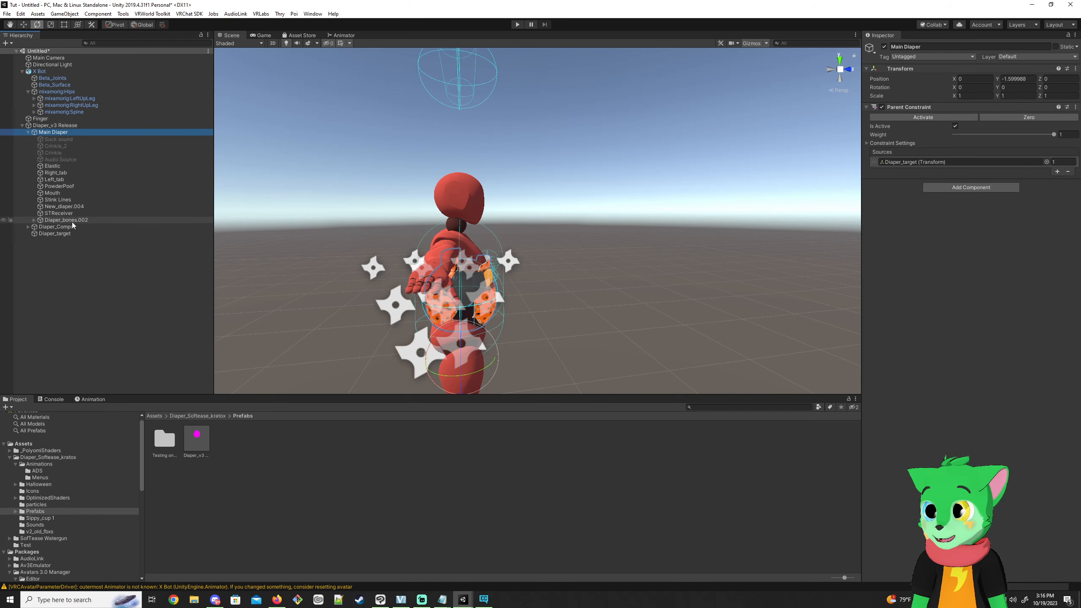
click(62, 234)
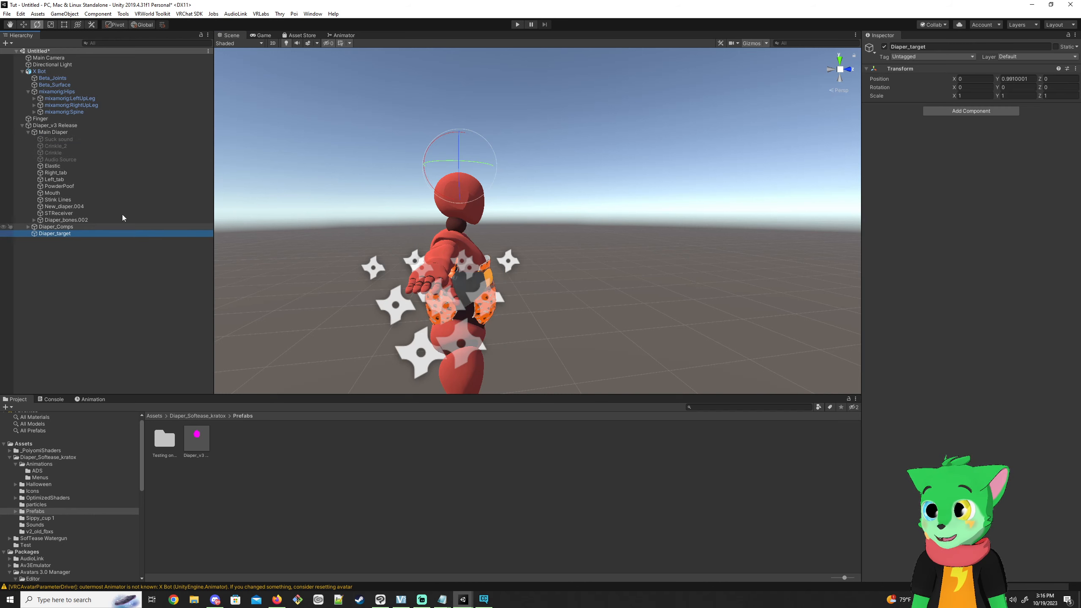
key(w)
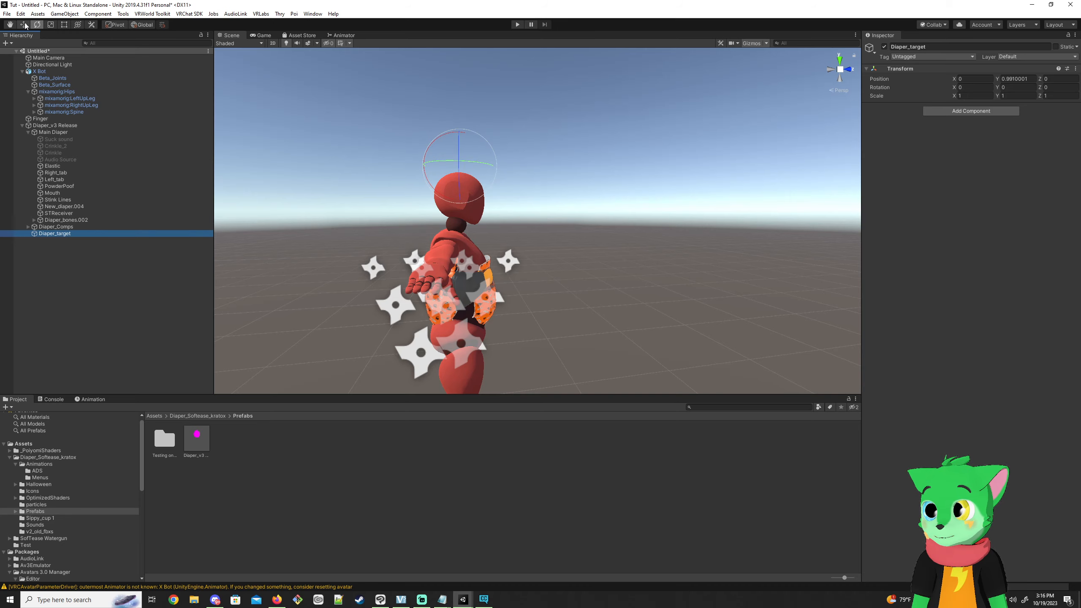
alt+drag(416, 133, 394, 158)
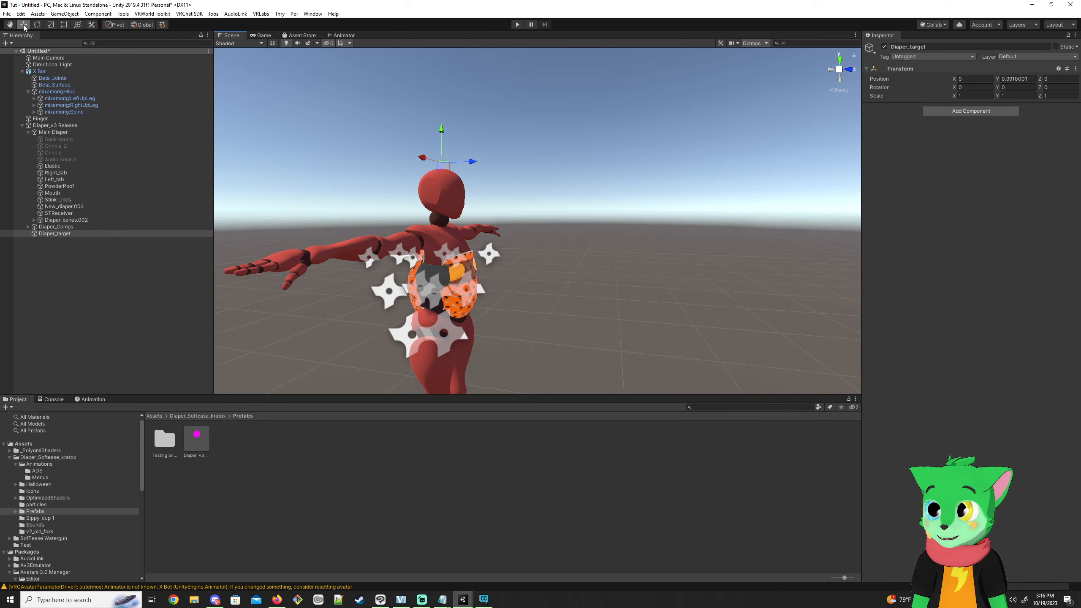
click(74, 220)
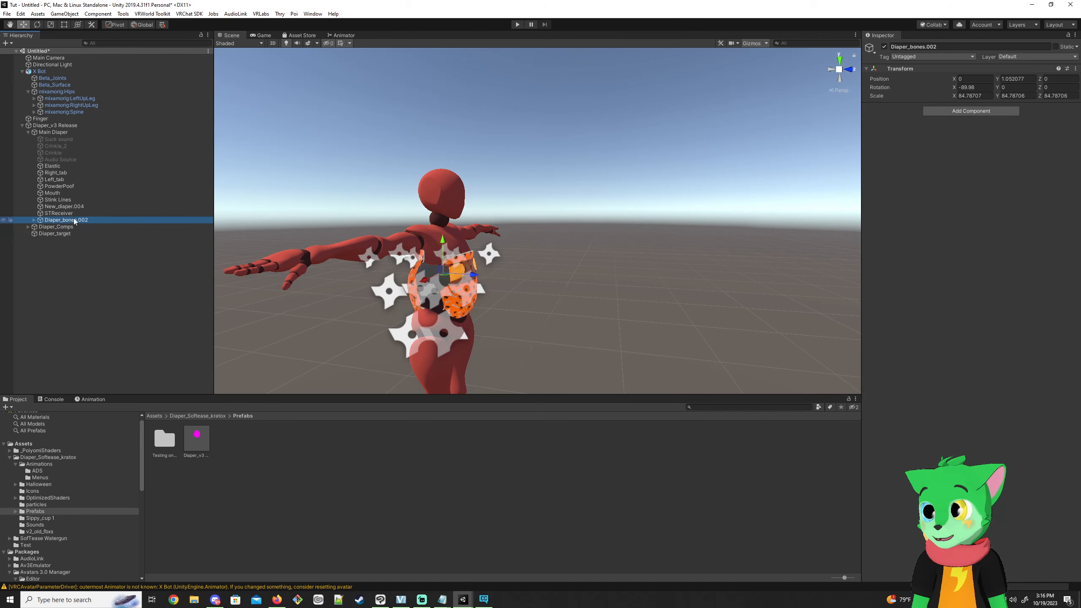
shift+click(70, 139)
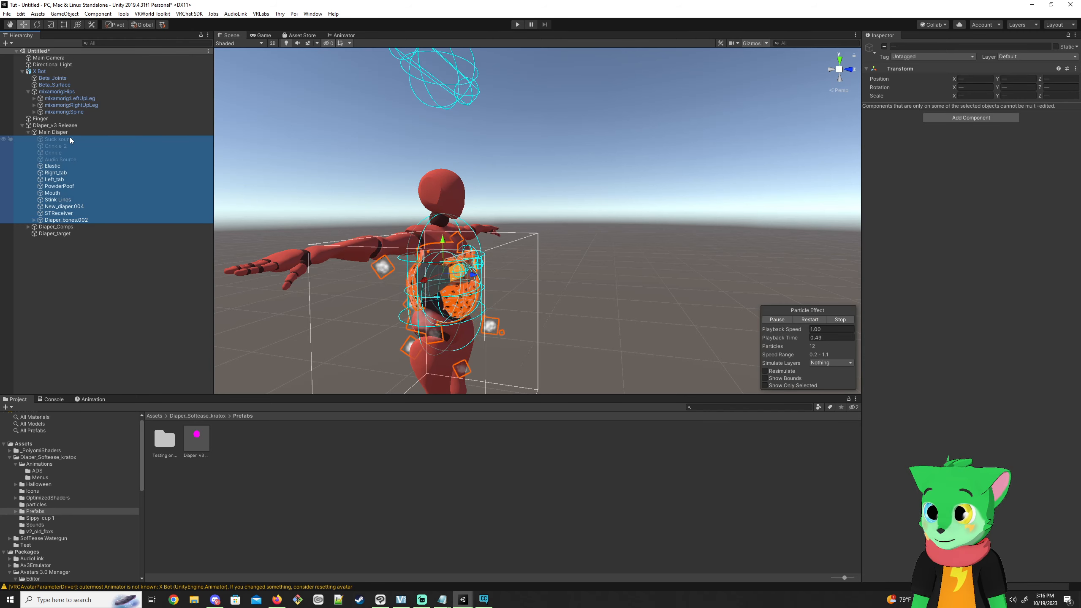
drag(443, 241, 447, 138)
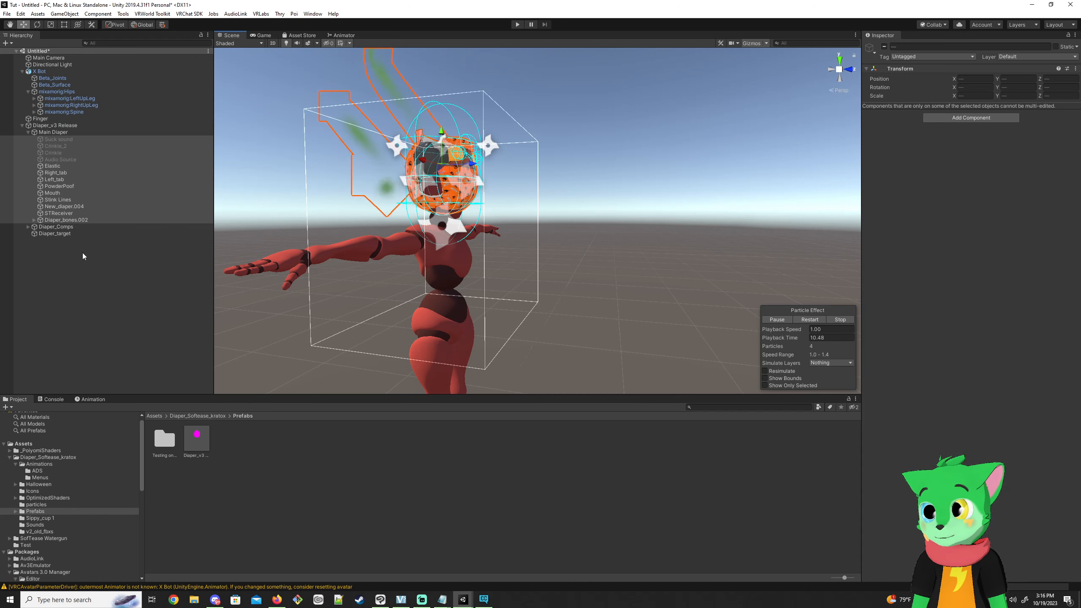
Test how the raised diaper follows a rotation of Diaper_target and undo that rotation.
click(62, 235)
click(38, 24)
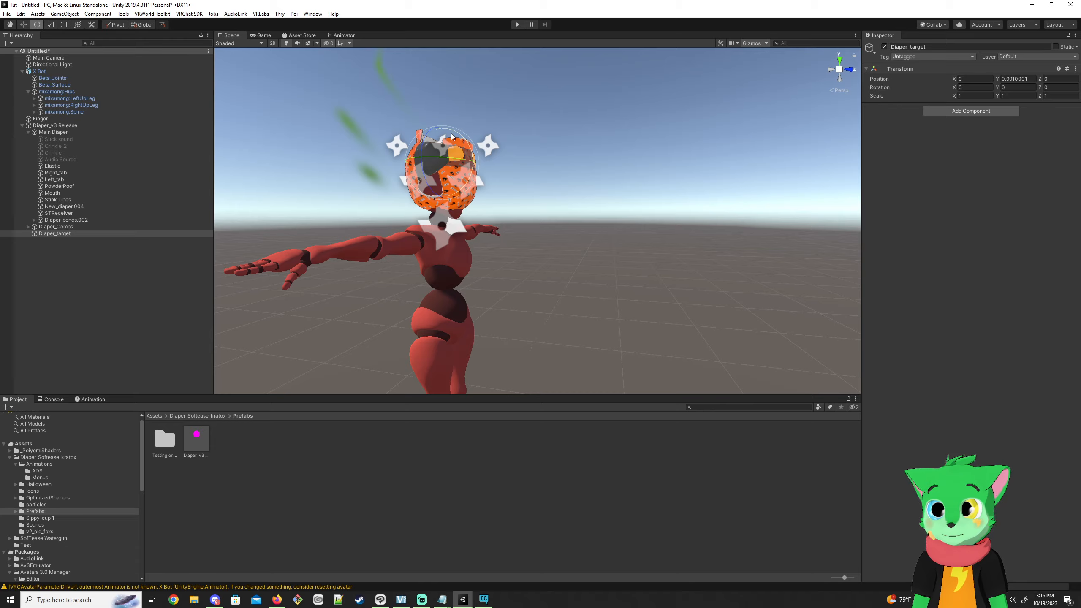
drag(457, 136, 416, 251)
key(ctrl+z)
right_drag(473, 215, 425, 306)
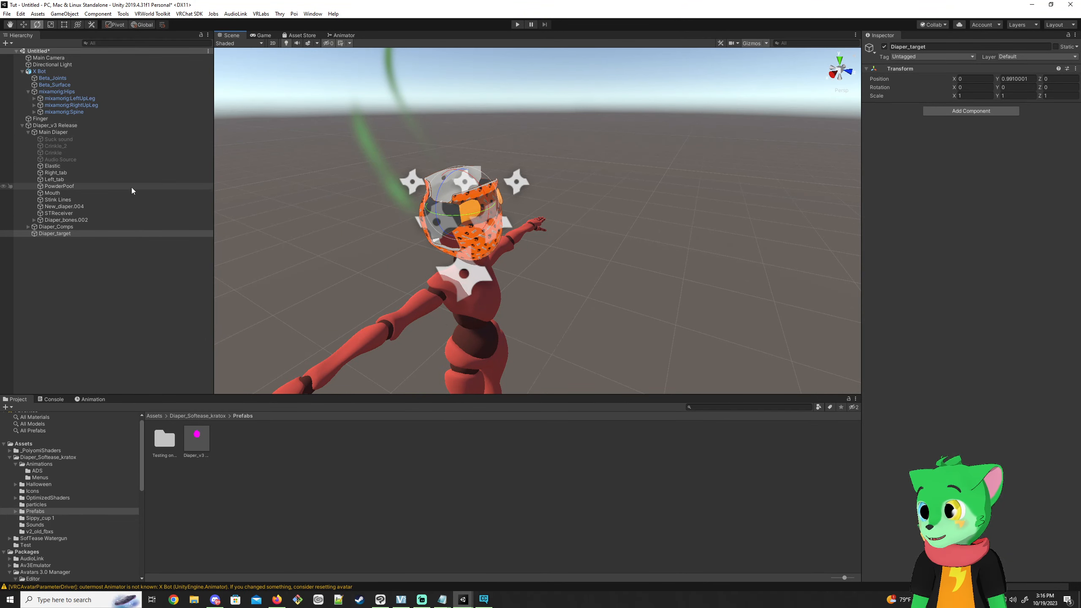
Move Main Diaper, Diaper_Comps and Diaper_target into X Bot, nesting Diaper_target under the mixamorig:Hips bone.
click(32, 132)
click(28, 132)
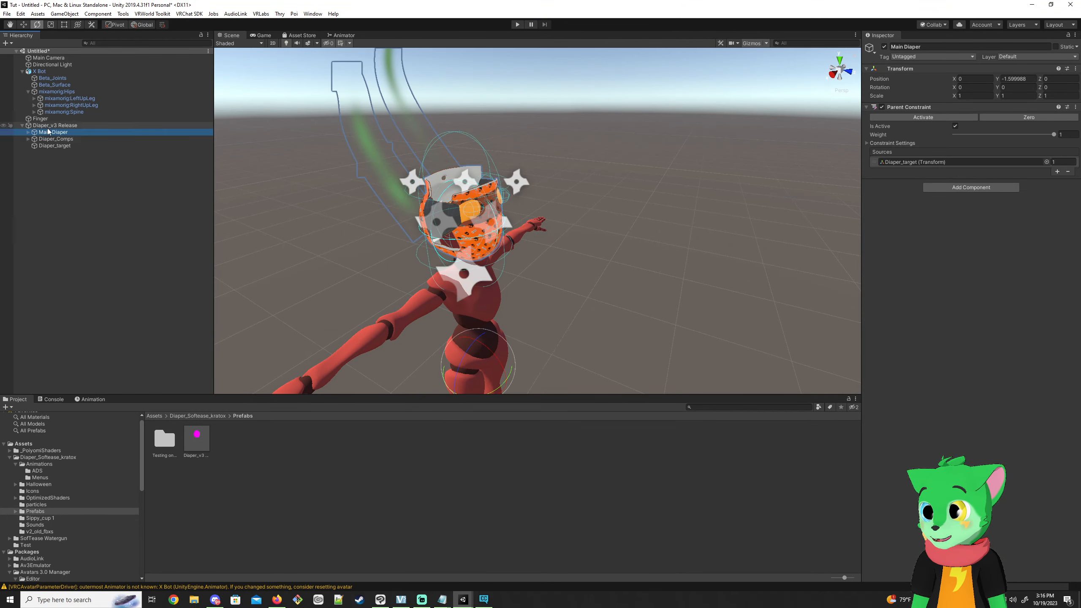
shift+click(56, 146)
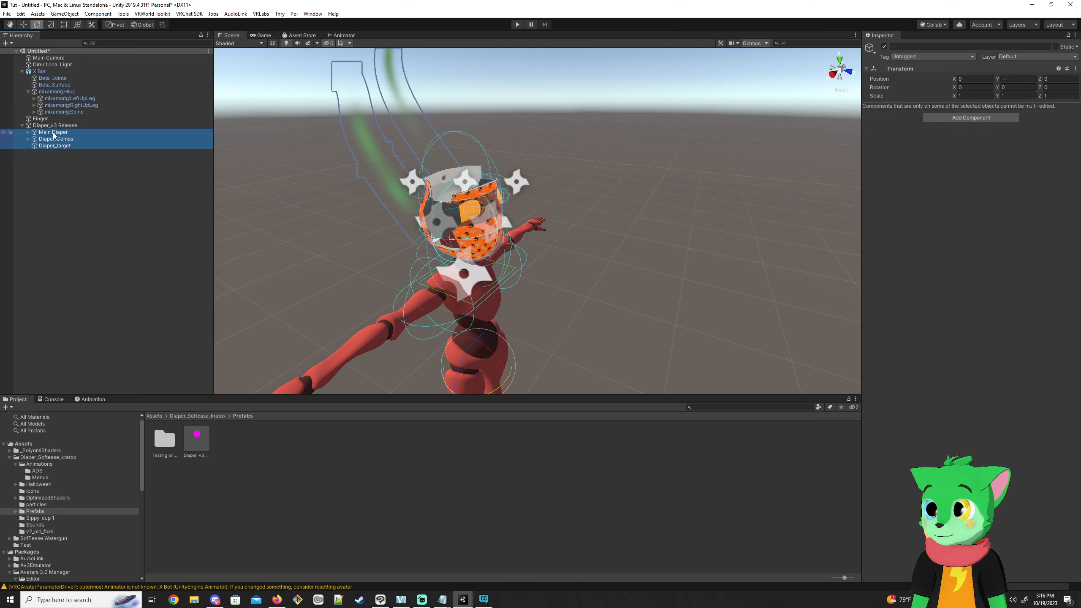
drag(55, 145, 40, 72)
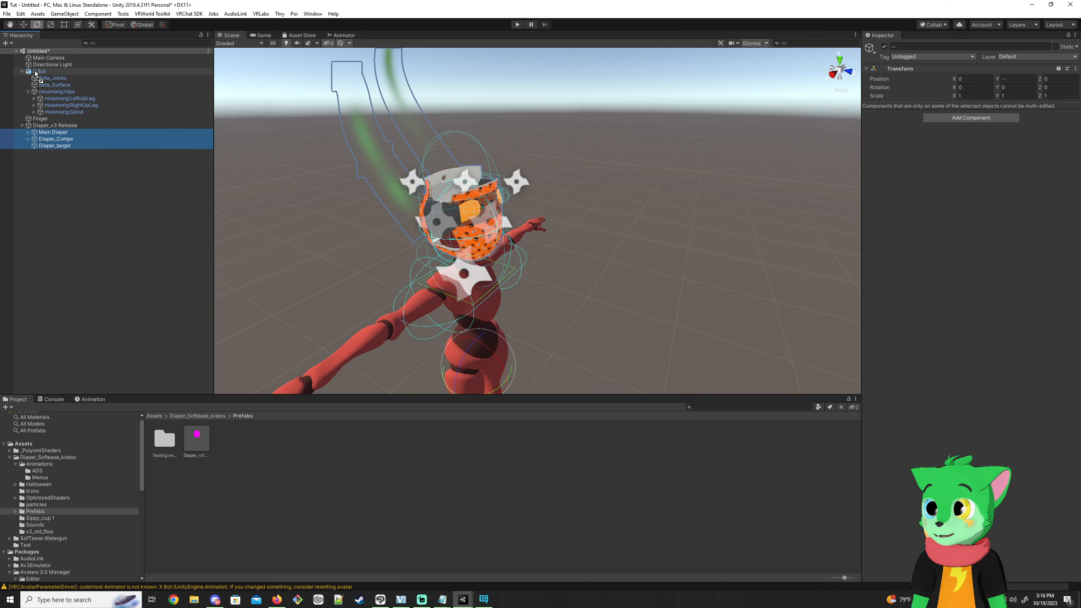
drag(35, 73, 38, 71)
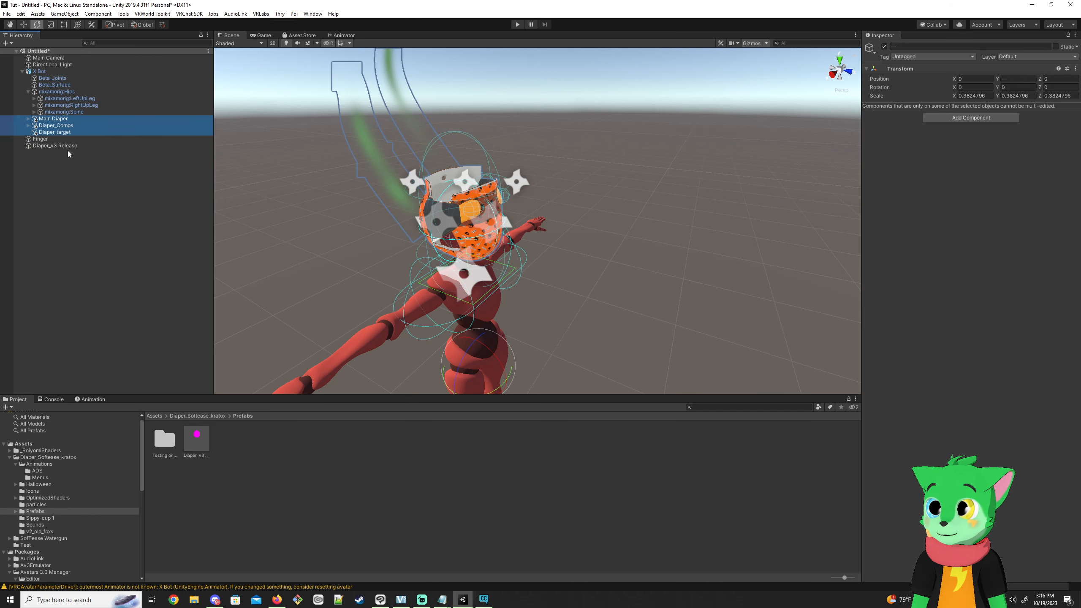
click(49, 132)
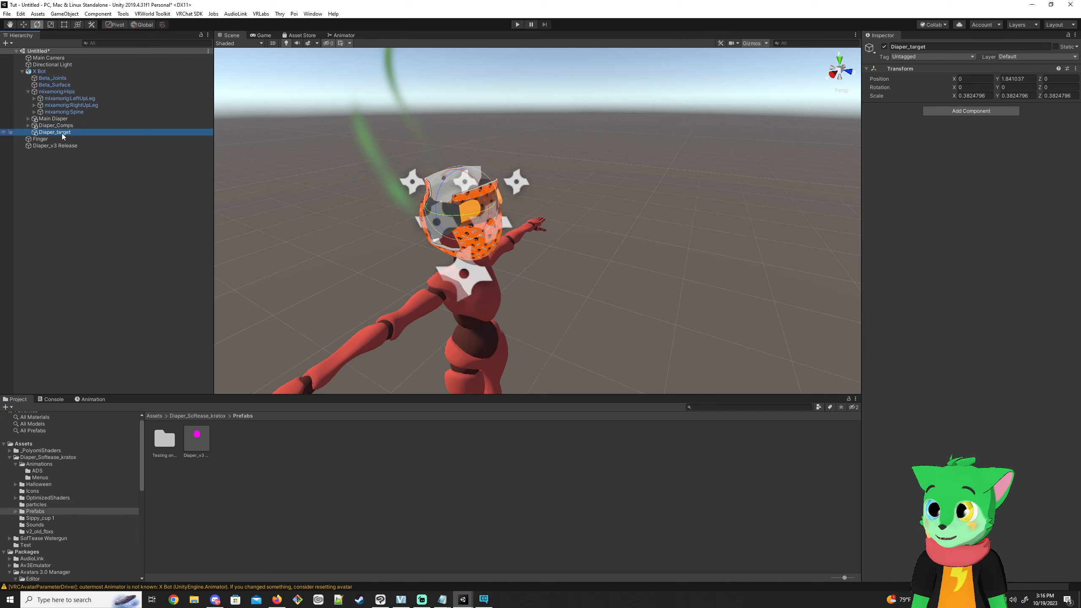
drag(58, 134, 50, 93)
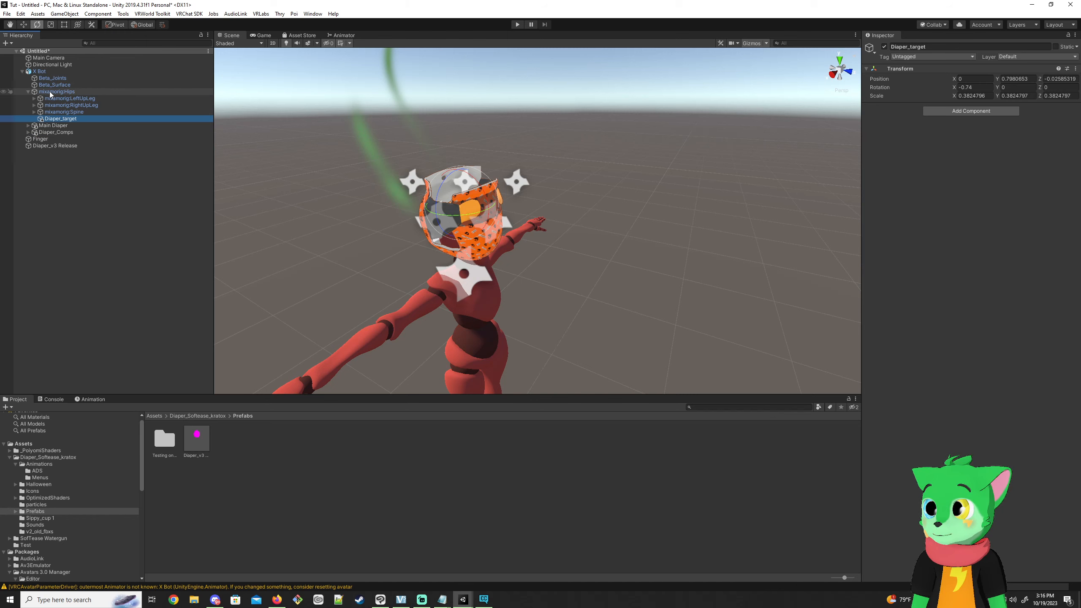
Check the placement and components of X Bot, Main Diaper and Diaper_target, including Main Diaper's Parent Constraint source.
click(61, 127)
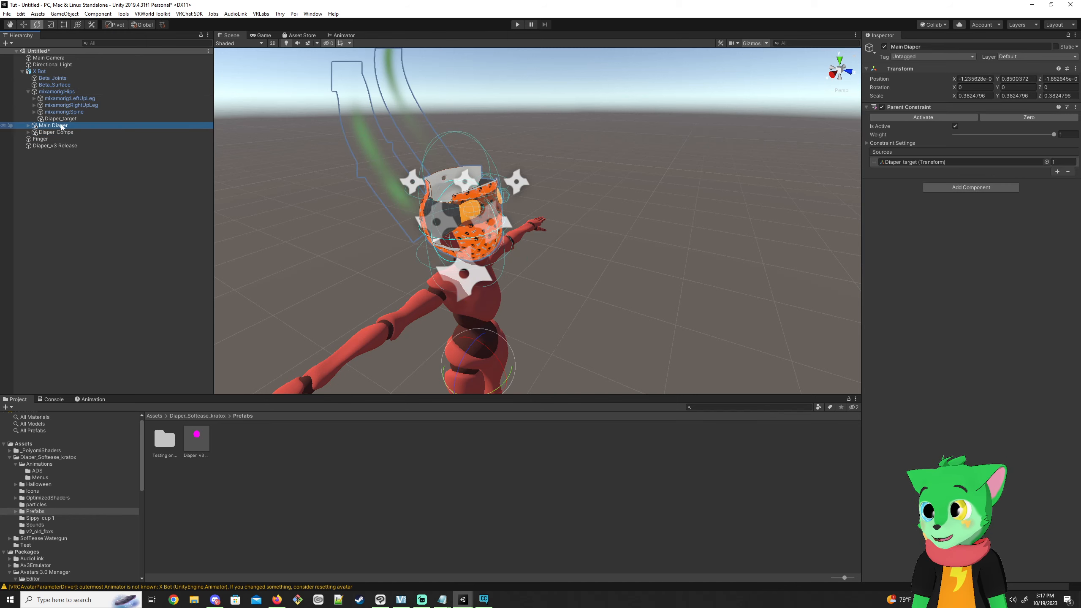
click(72, 118)
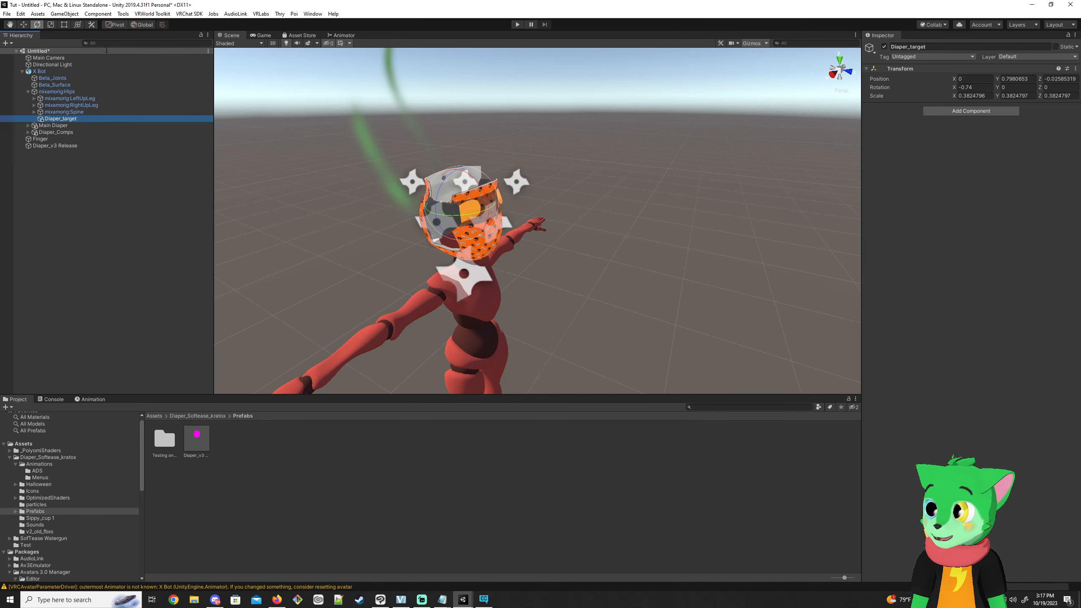
click(39, 72)
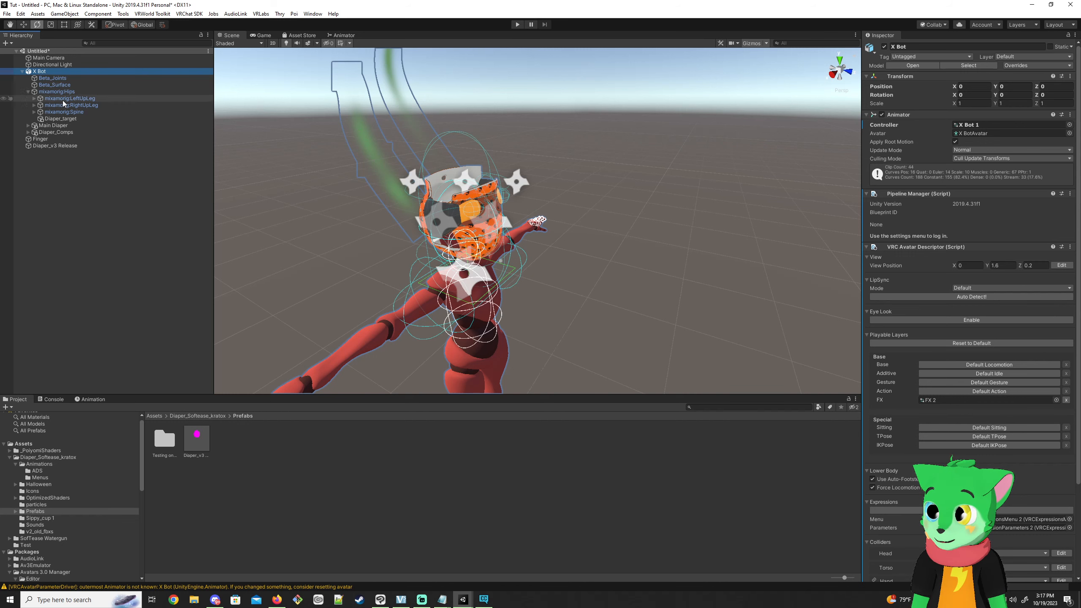
click(31, 125)
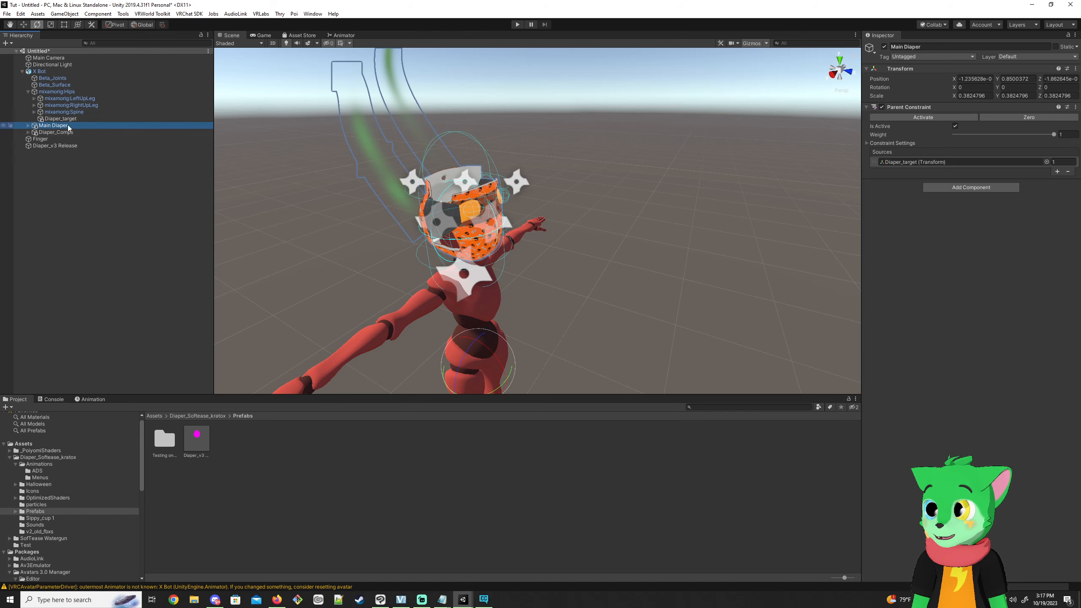
click(63, 119)
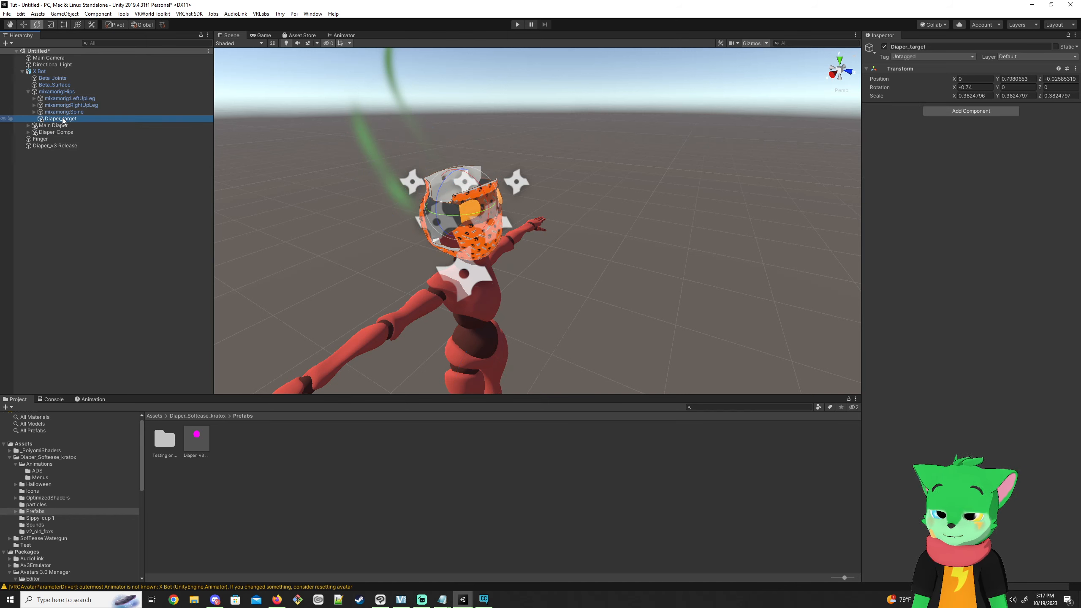
click(68, 125)
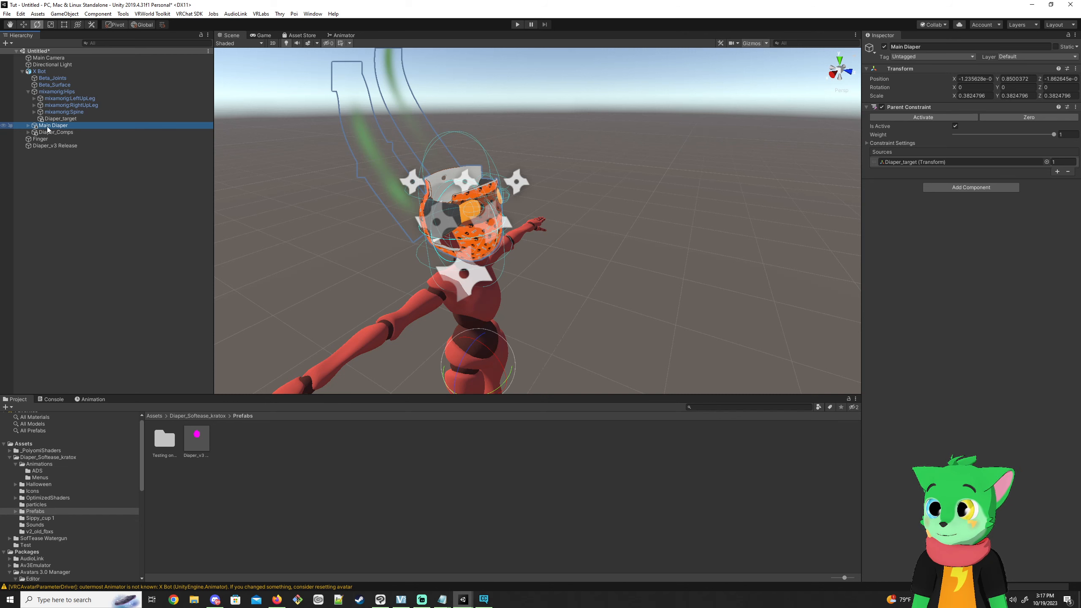
click(60, 130)
click(60, 126)
click(59, 132)
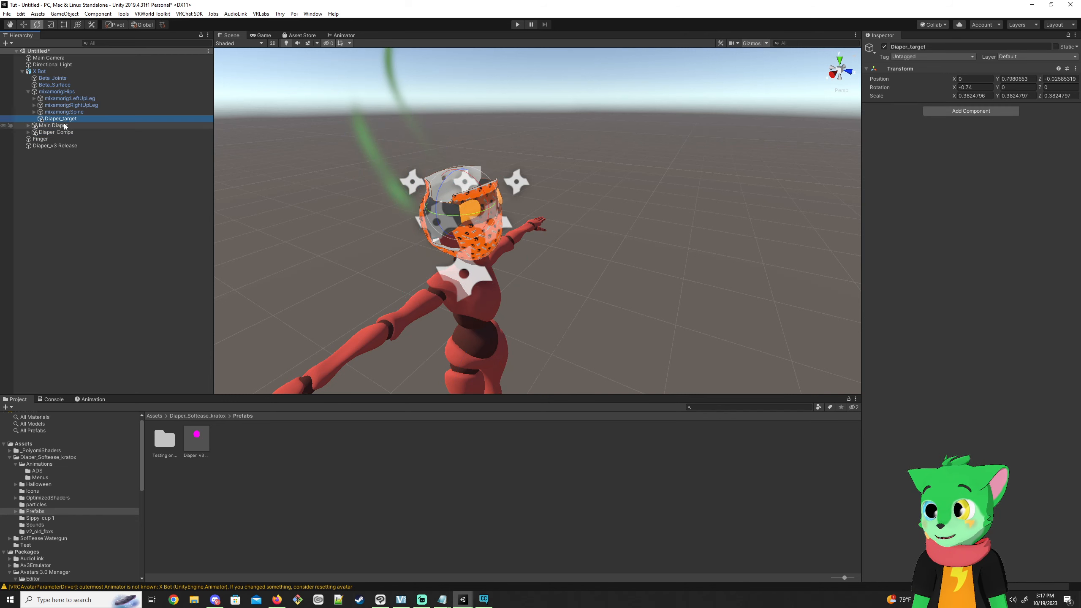
Expand Diaper_Comps and examine the components of Diaper_Collider, Crinkle_CNCT_L and Crinkle_CNCT_R.
click(28, 132)
click(79, 146)
click(75, 140)
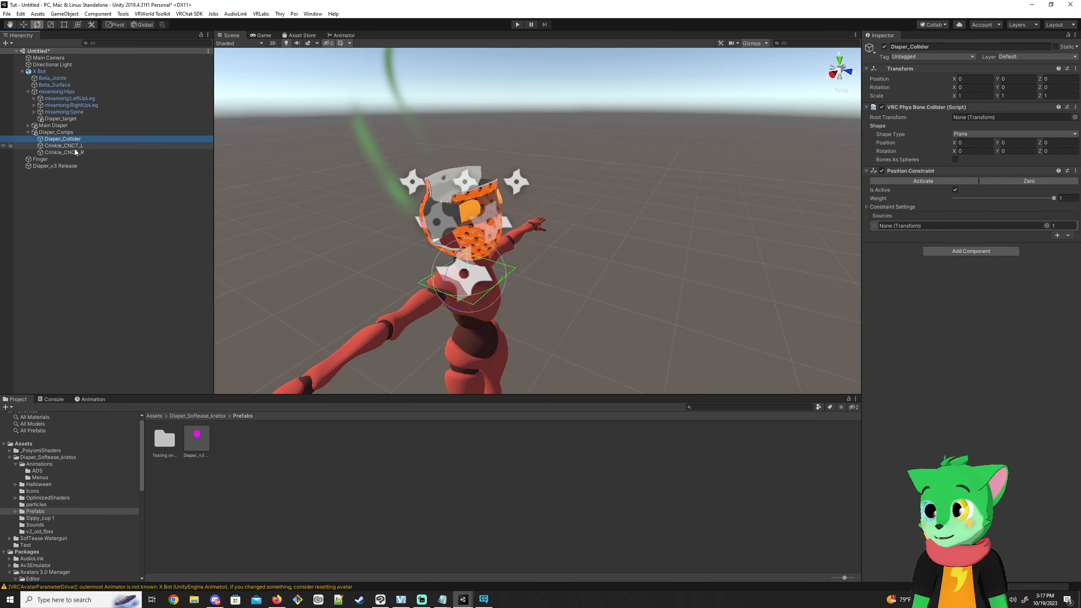
click(75, 151)
click(75, 146)
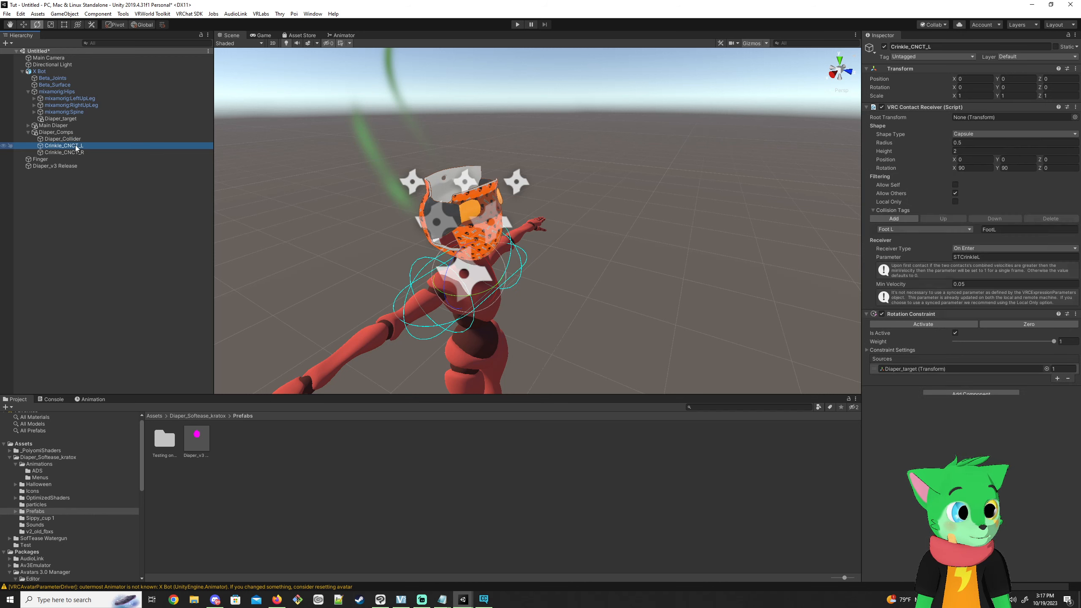
click(75, 139)
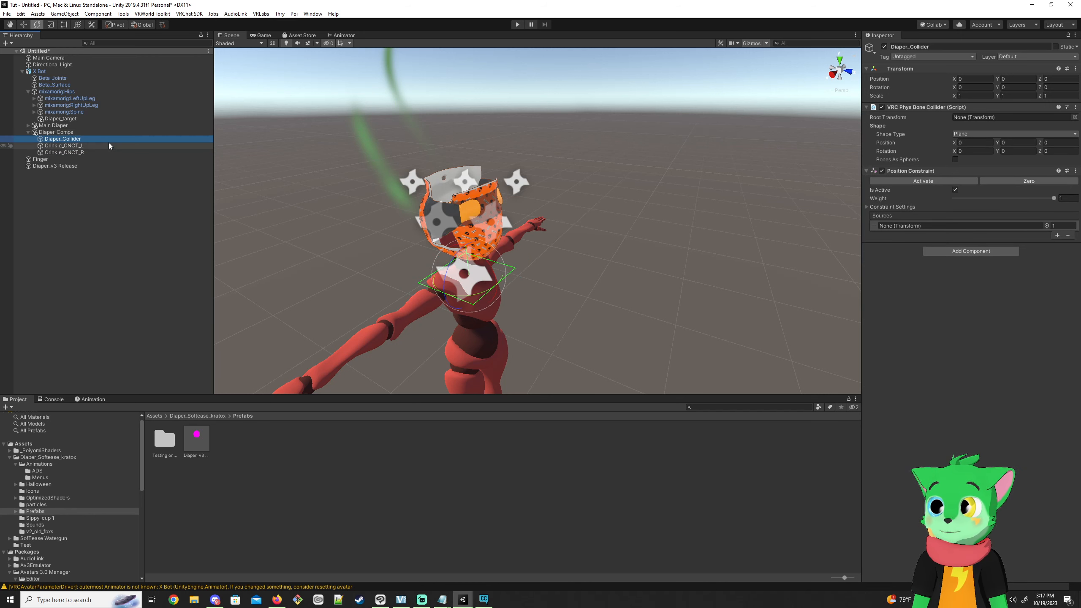
right_drag(289, 147, 283, 149)
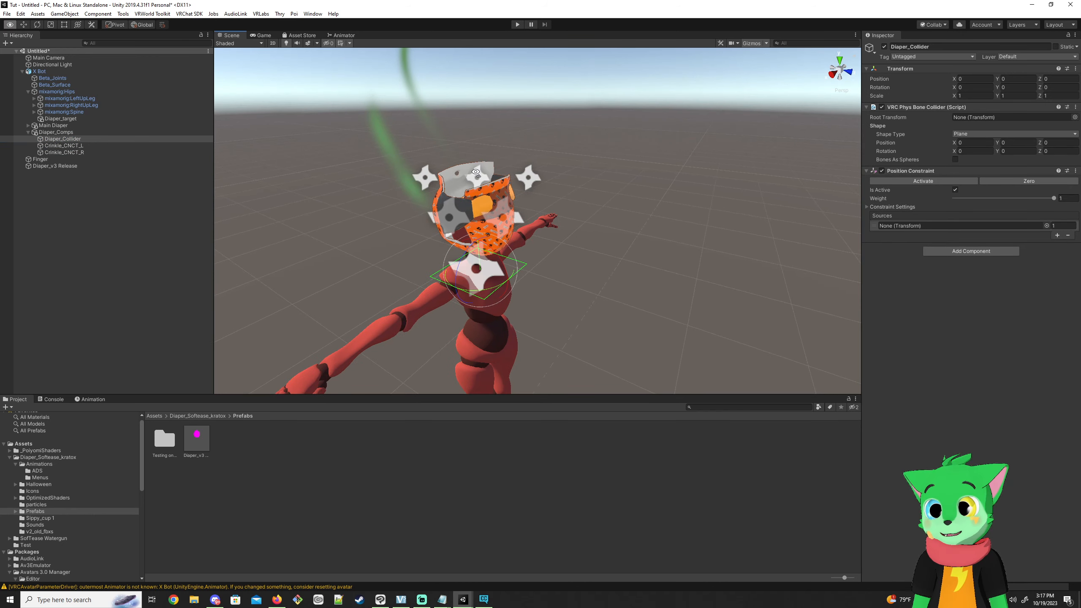
Move Diaper_target down to the avatar's hips, at a position of about Y 0.014 and Z -0.016.
click(69, 119)
key(w)
scroll(453, 132, down, 3)
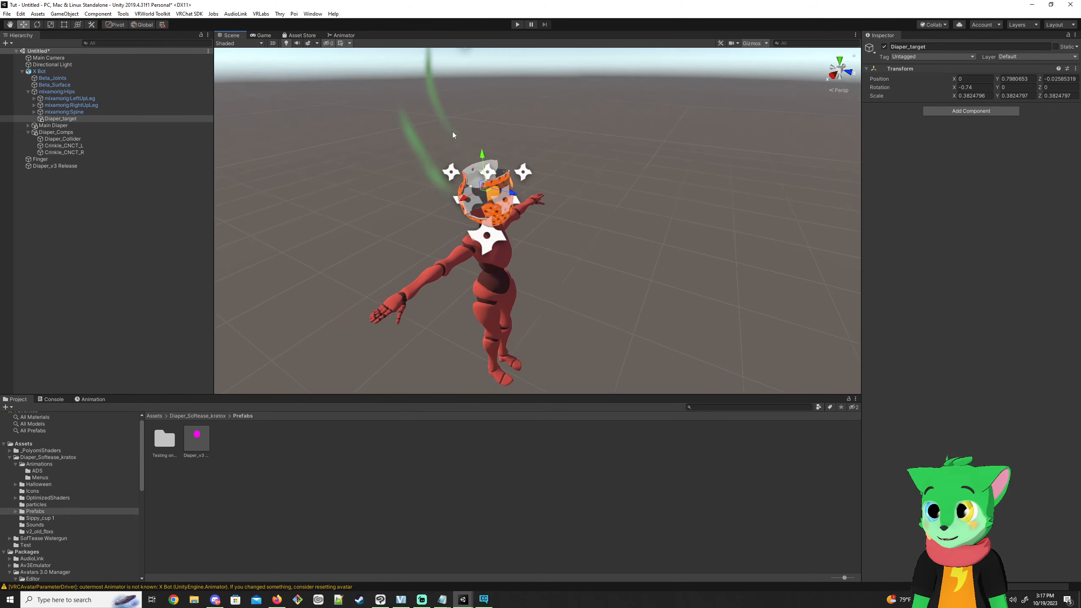
drag(483, 166, 485, 244)
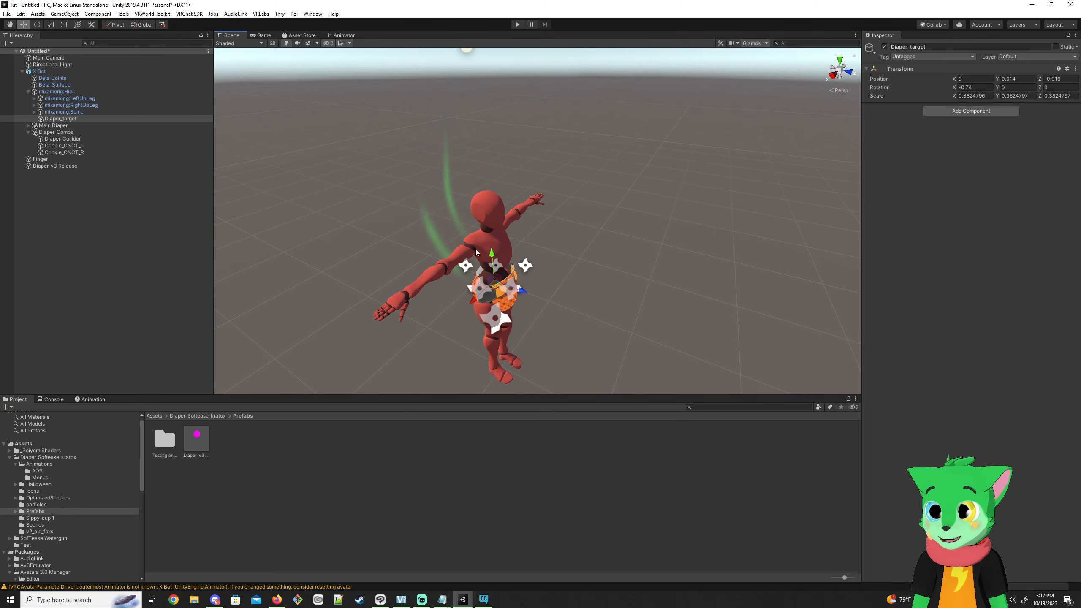
alt+drag(494, 284, 513, 290)
key(w)
right_drag(512, 290, 556, 277)
key(d)
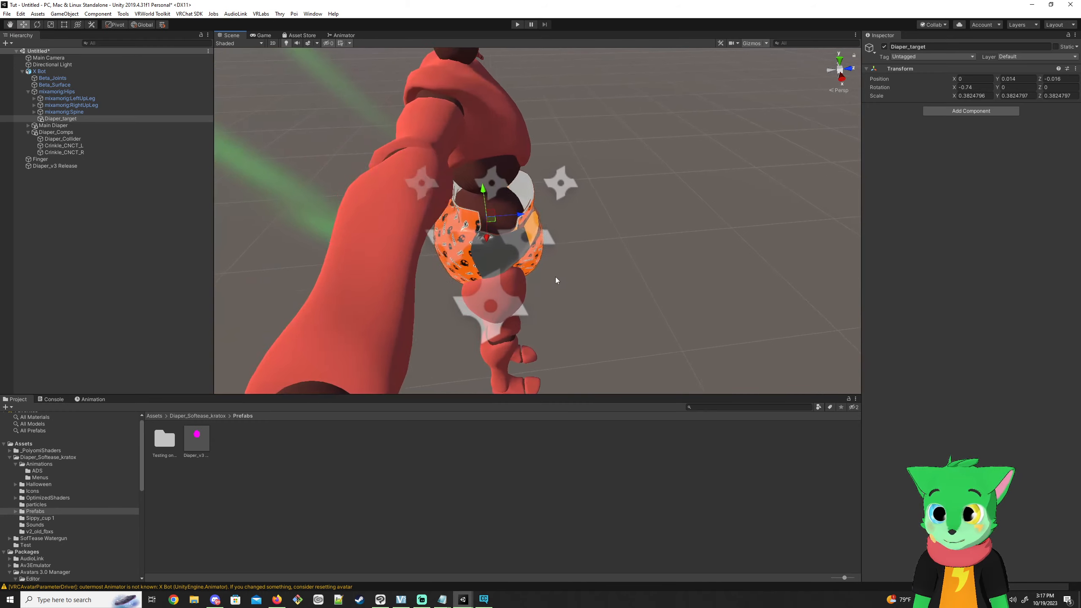
Shift Diaper_target along Z to about -0.036 and check its fit on the avatar's hips from several sides.
drag(524, 218, 554, 233)
key(a)
right_drag(554, 233, 481, 206)
key(d)
key(s)
key(w)
key(a)
key(s)
key(a)
key(w)
key(a)
key(d)
key(s)
key(w)
key(s)
key(a)
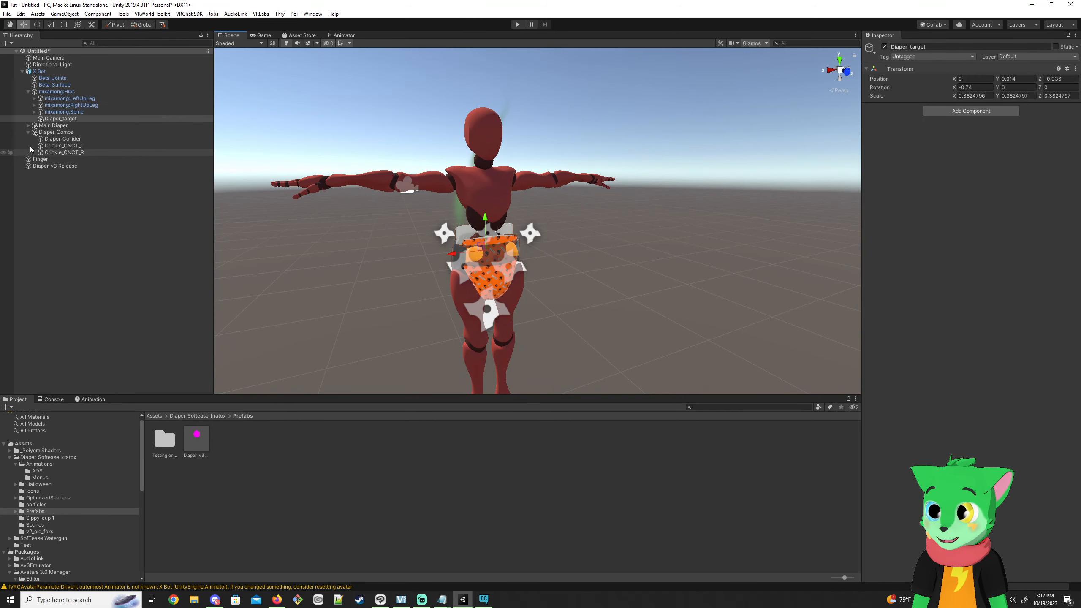
Expand Main Diaper and look through the BlendShapes of its New_diaper.004 mesh.
click(28, 119)
click(27, 126)
click(45, 201)
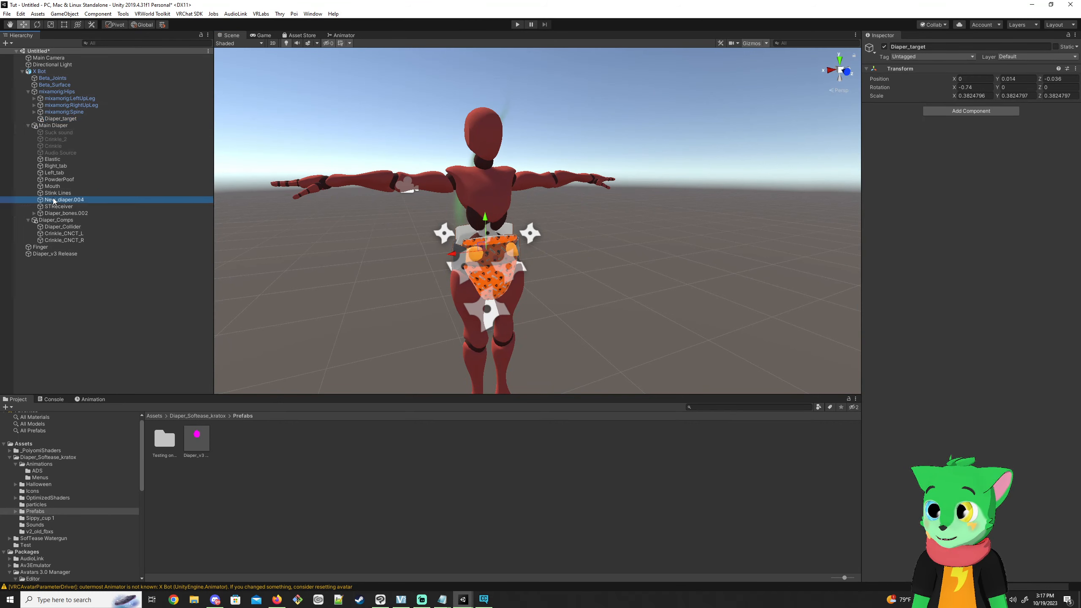
click(867, 152)
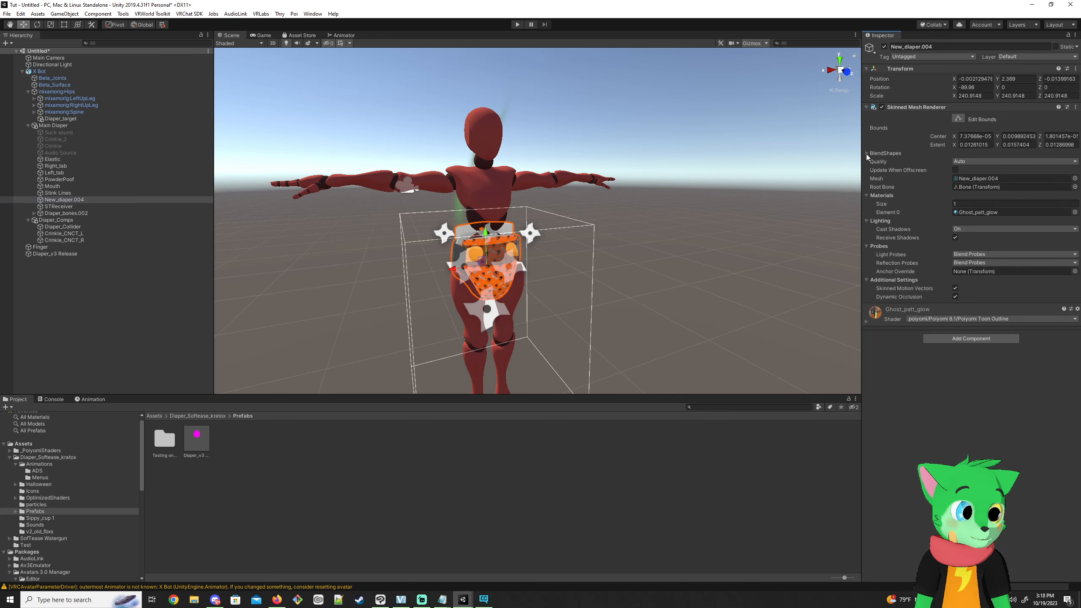
click(867, 154)
scroll(907, 165, down, 8)
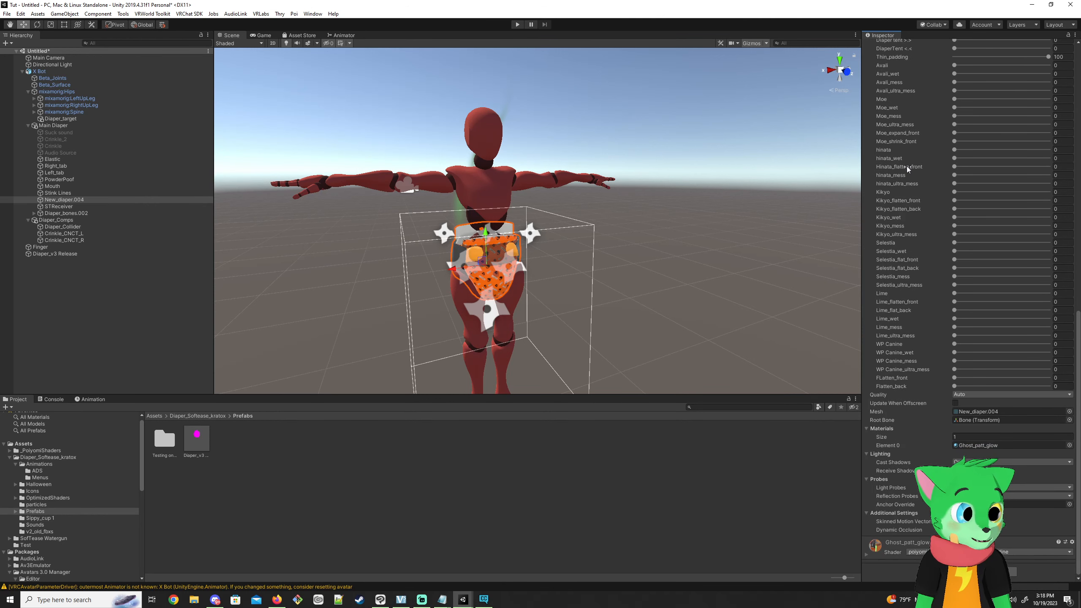
scroll(907, 166, up, 8)
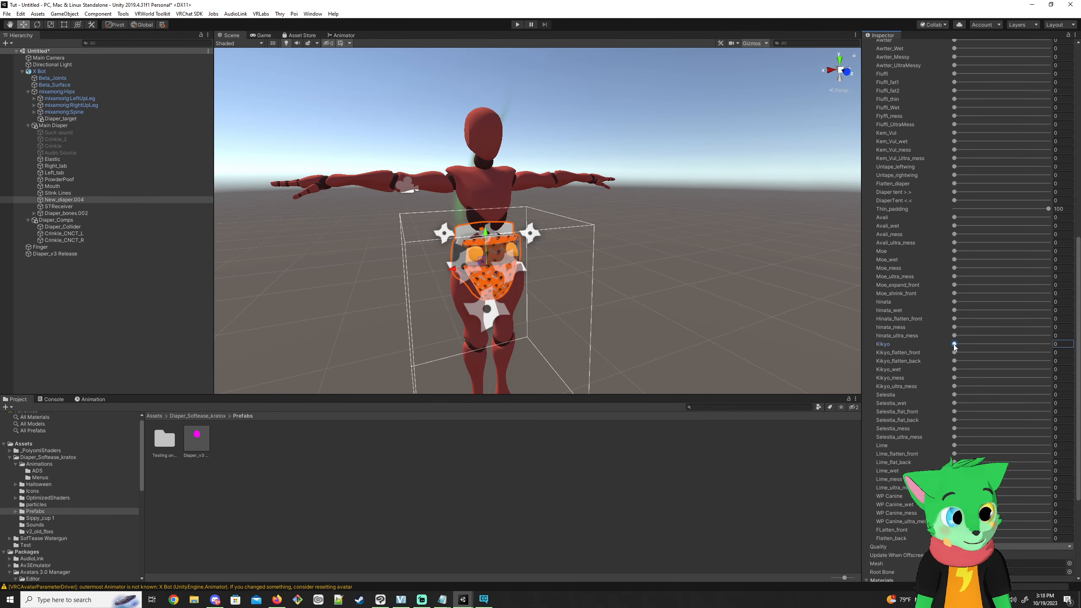
Try the Kikyo blendshape at 100 on New_diaper.004, inspect the fit from the side, and reset it to 0.
drag(955, 344, 1050, 354)
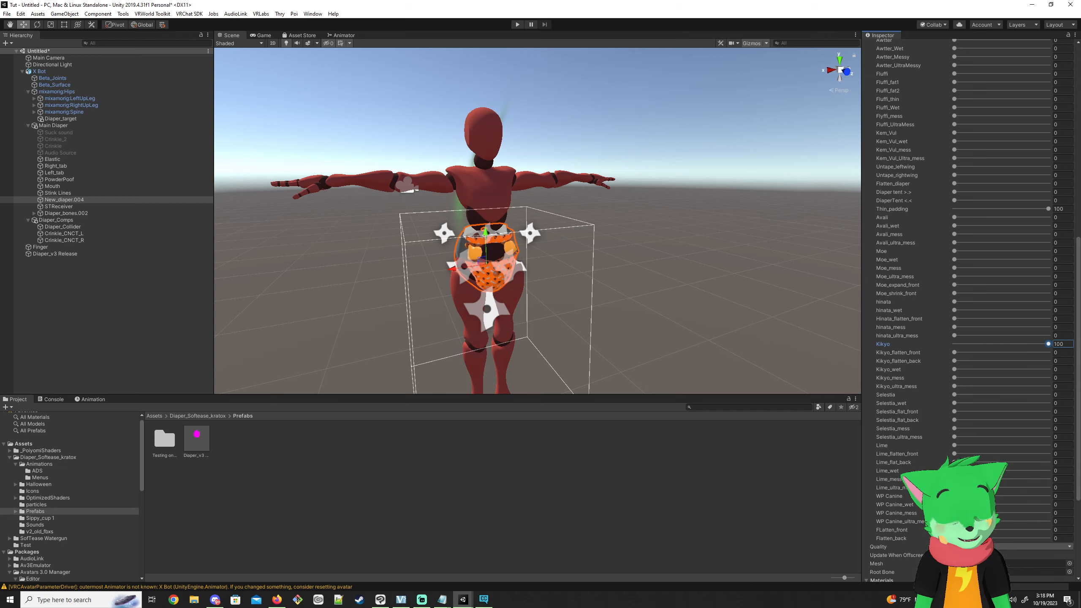
right_drag(506, 234, 623, 230)
key(a)
key(w)
key(d)
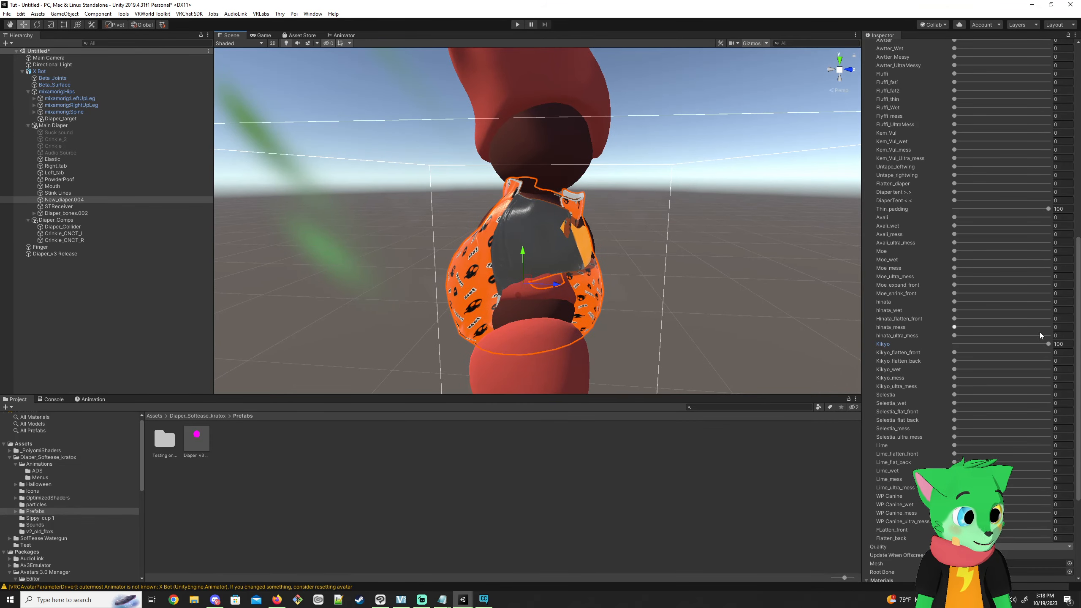
drag(1049, 346, 940, 347)
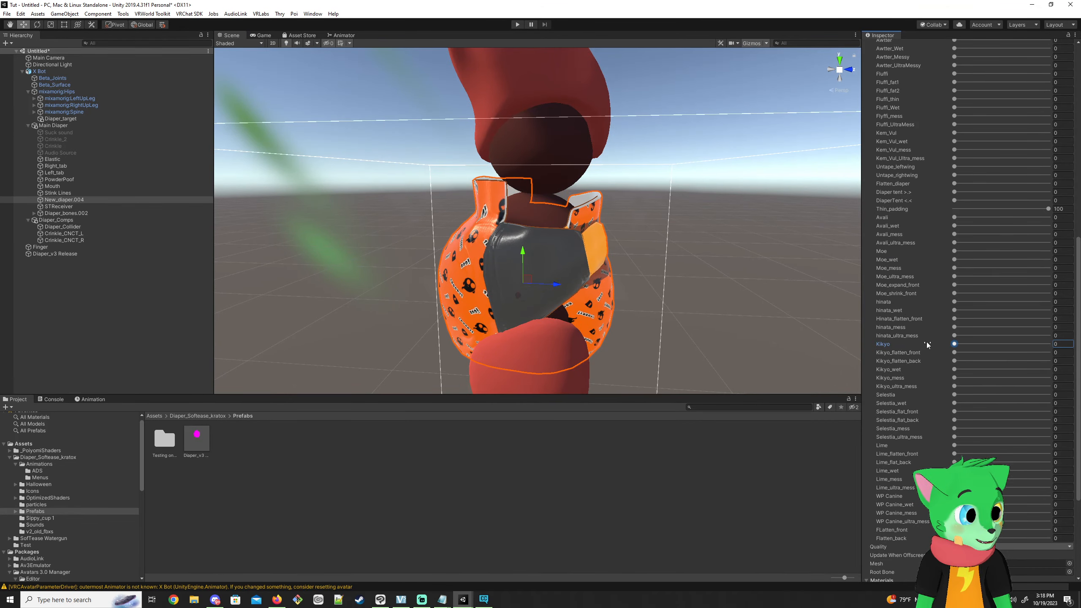
Try out fitting blendshapes such as Waist_expand, Diaper_bottom_shift and Whole_Diaper_Shrink on New_diaper.004, returning each to 0.
drag(955, 302, 902, 314)
scroll(909, 331, up, 15)
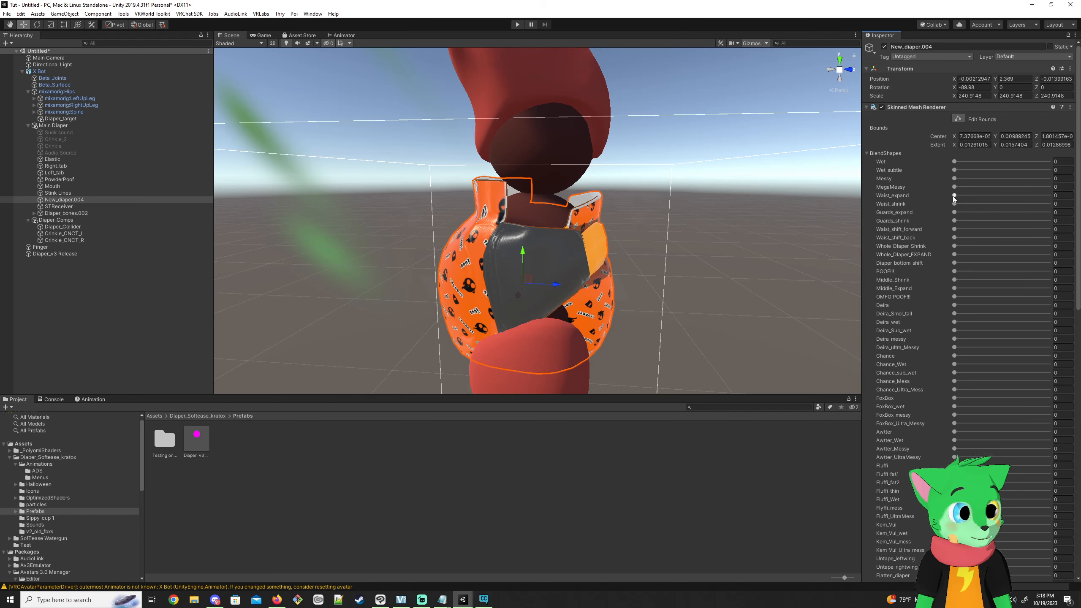
mouse_move(954, 196)
mouse_down()
mouse_move(1074, 202)
mouse_move(932, 205)
mouse_move(985, 212)
mouse_move(948, 212)
mouse_up()
alt+drag(782, 252, 581, 267)
key(d)
right_drag(580, 266, 468, 266)
key(w)
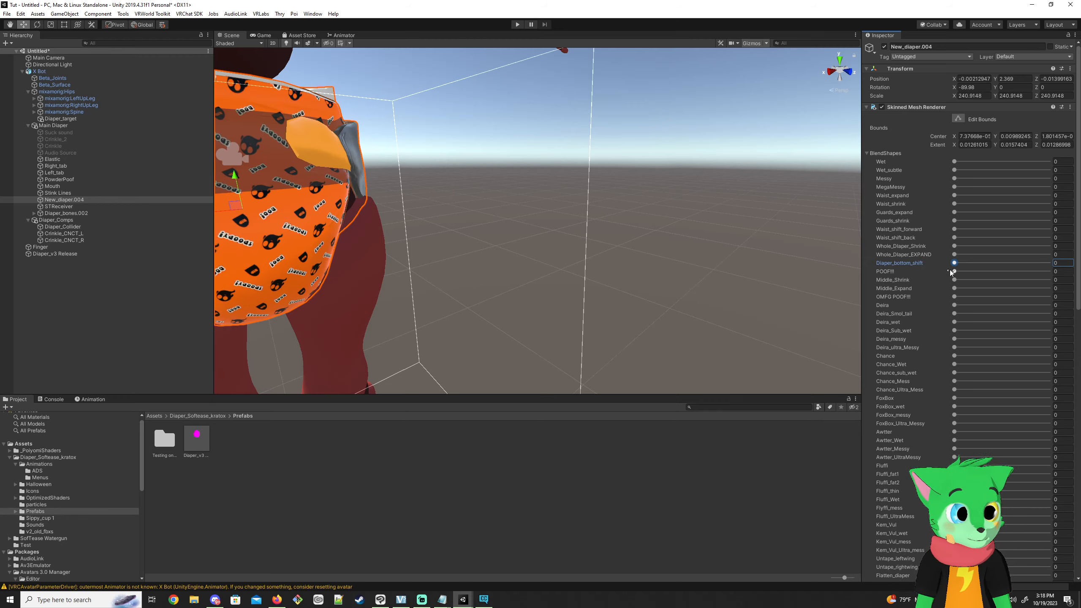
drag(956, 256, 891, 258)
right_drag(483, 238, 458, 233)
key(s)
key(w)
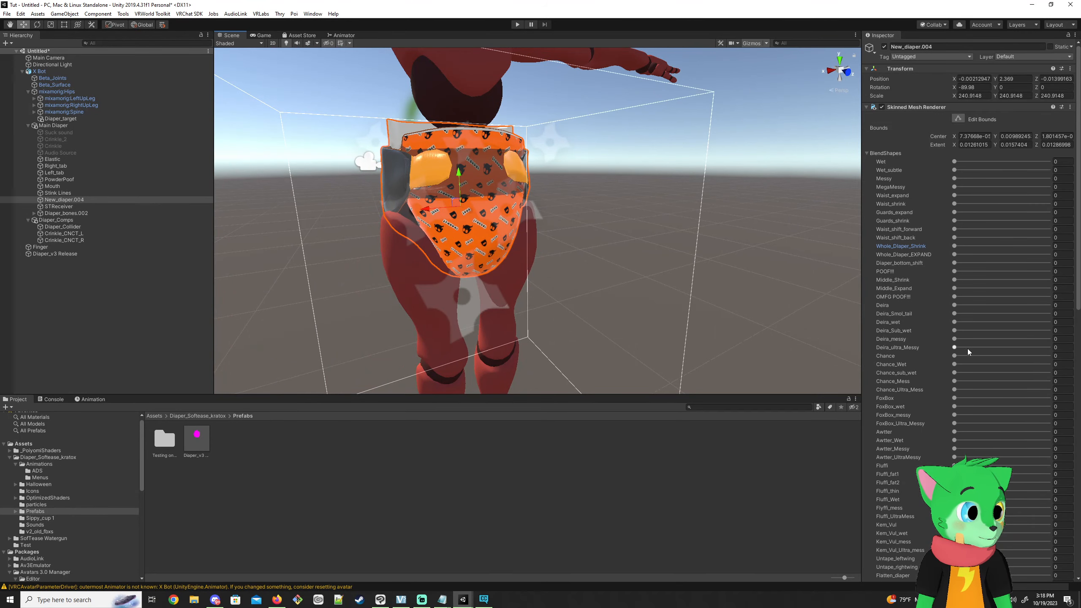
key(s)
mouse_move(469, 226)
right_down()
mouse_move(516, 221)
mouse_move(488, 220)
right_up()
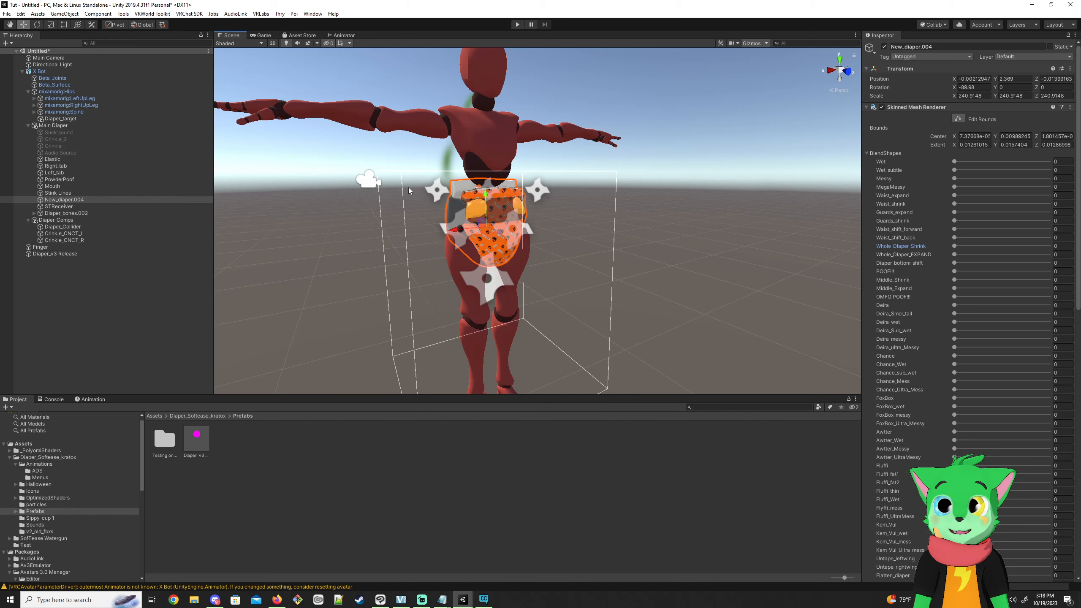
Select Mouth under Main Diaper and set the Root Transform of its STFaceFood contact receiver to mixamorig:Head.
click(28, 125)
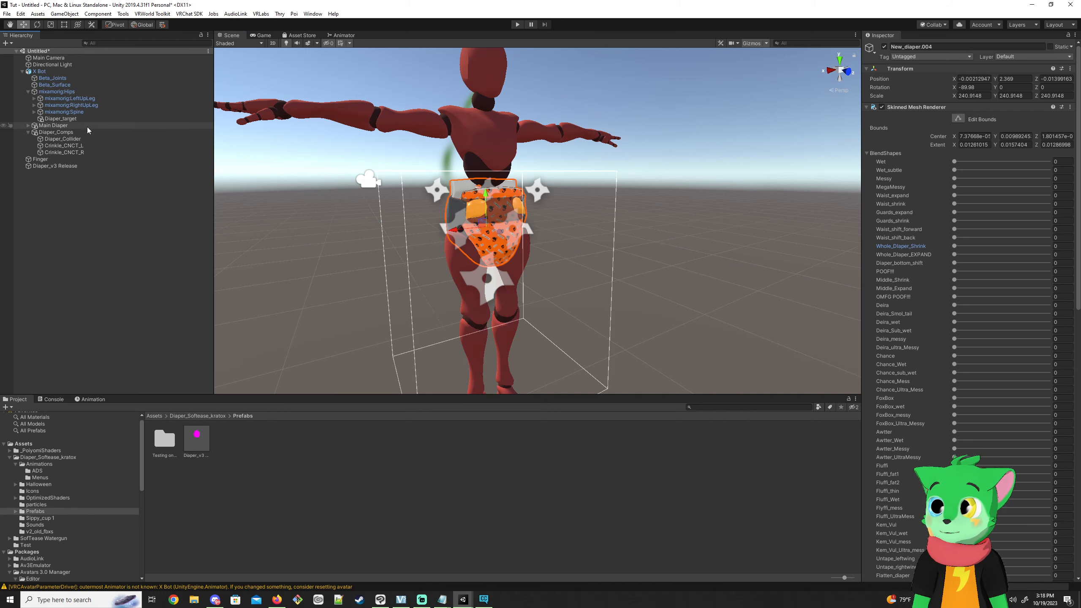
click(28, 125)
click(29, 126)
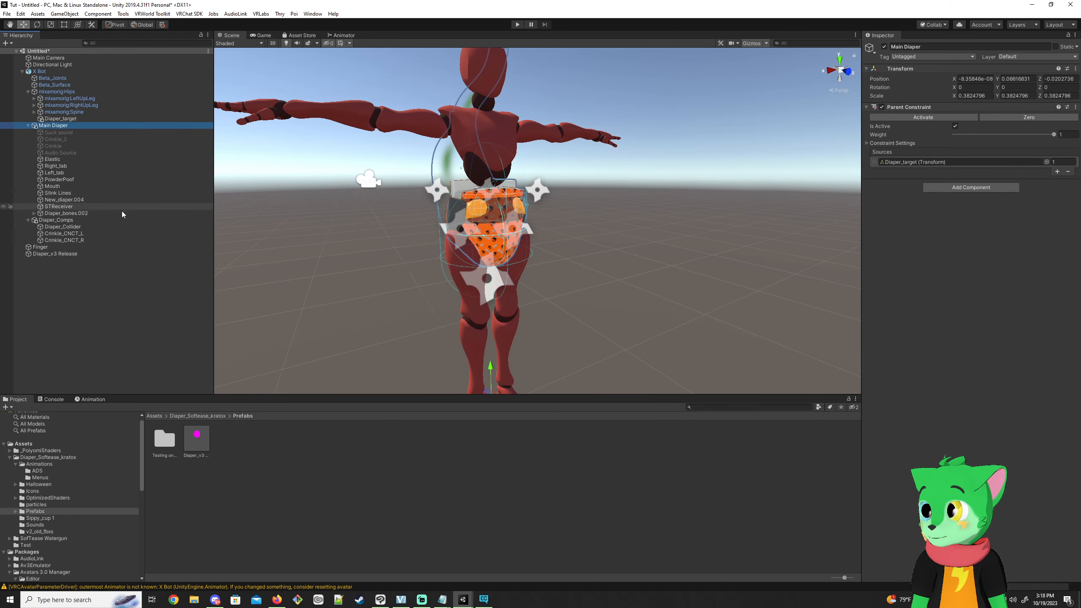
click(58, 187)
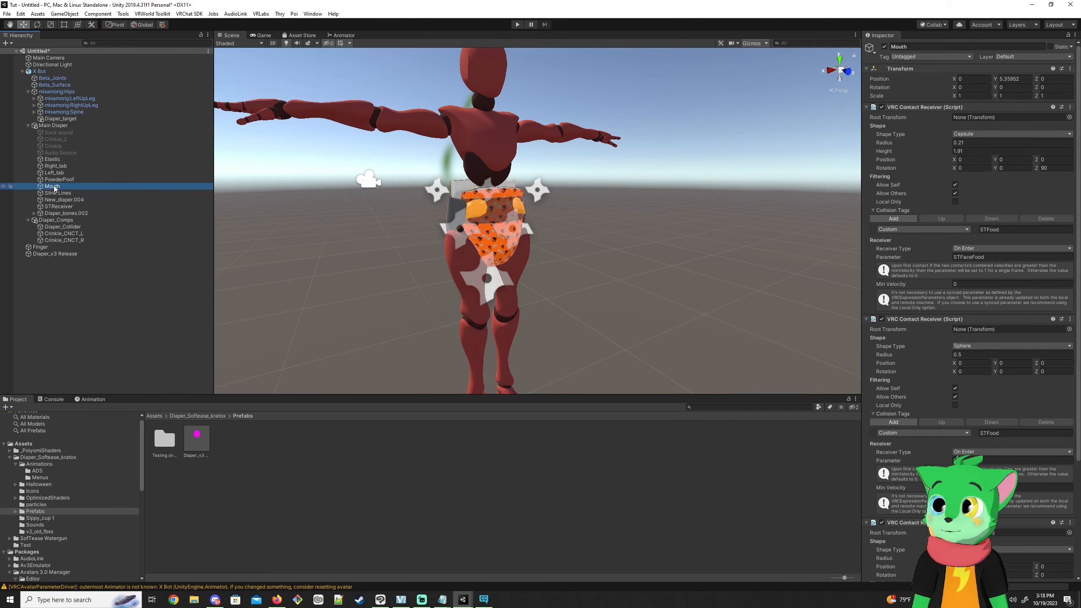
right_drag(481, 209, 500, 215)
key(s)
key(w)
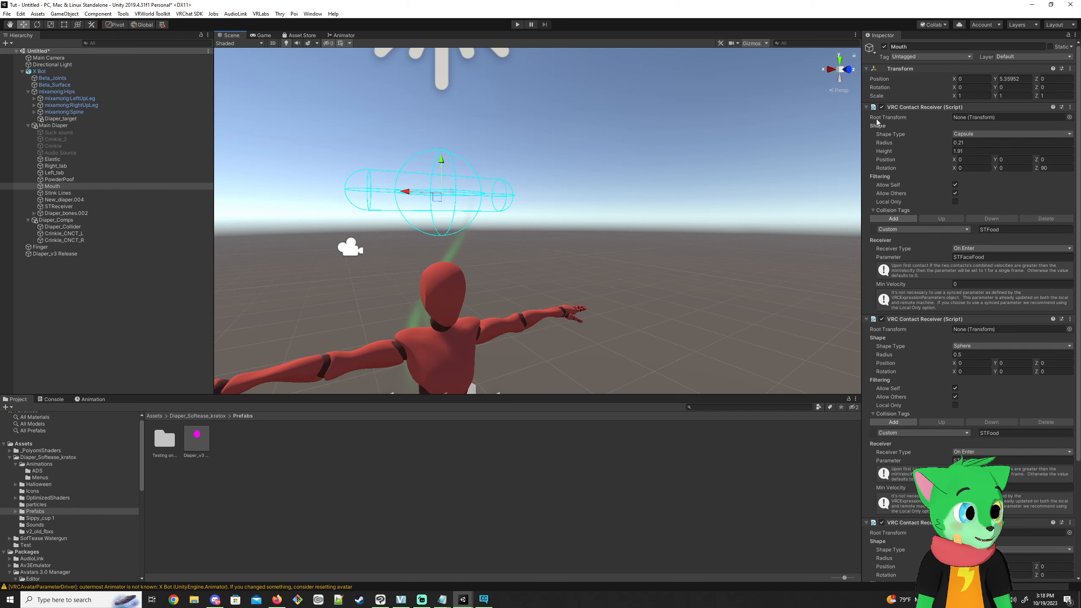
click(1069, 117)
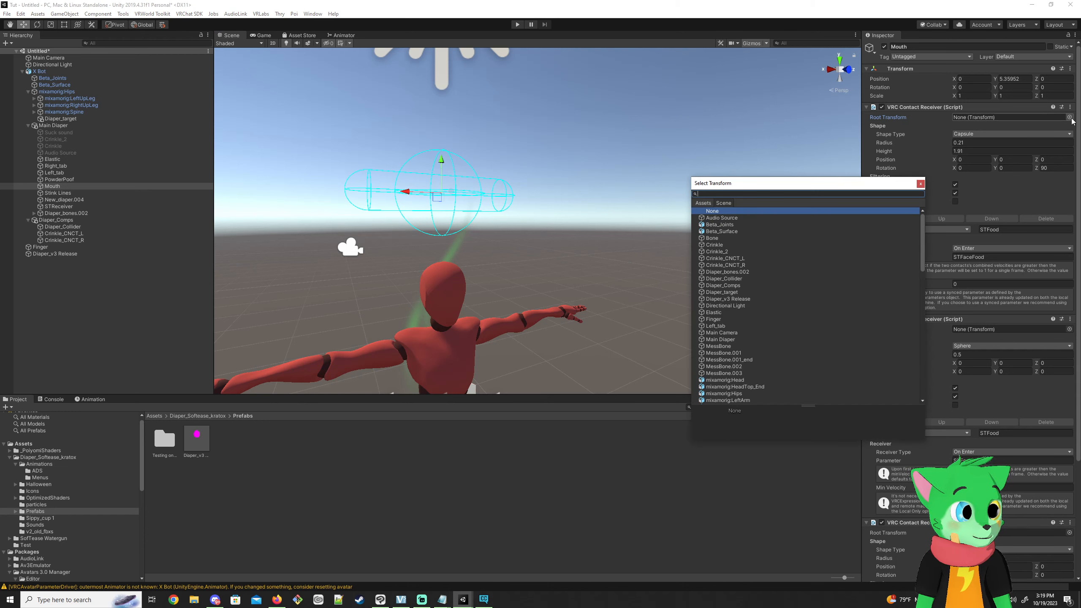
scroll(837, 289, down, 3)
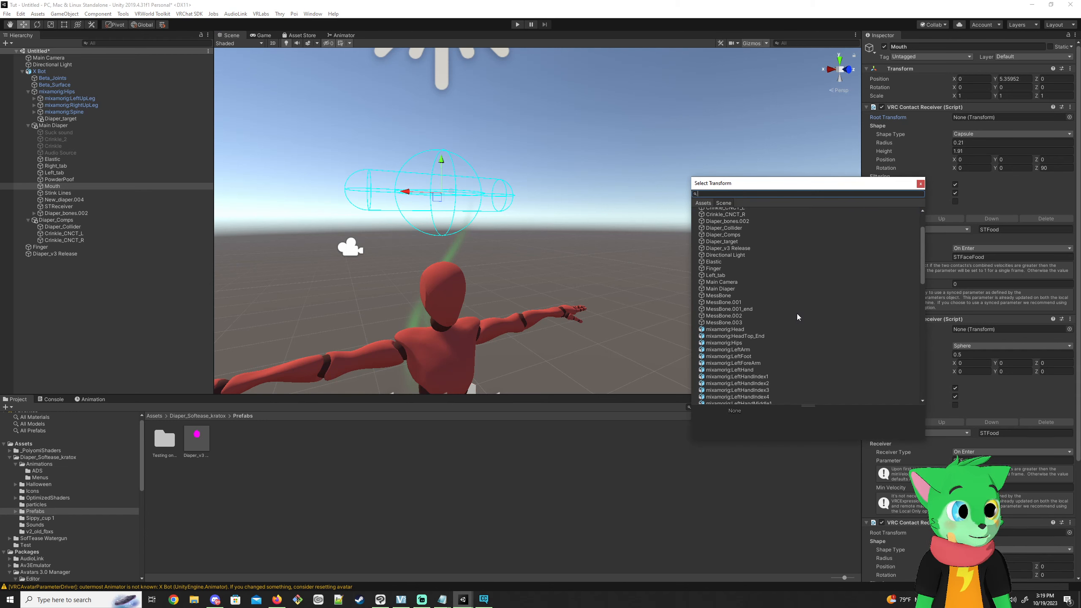
click(741, 330)
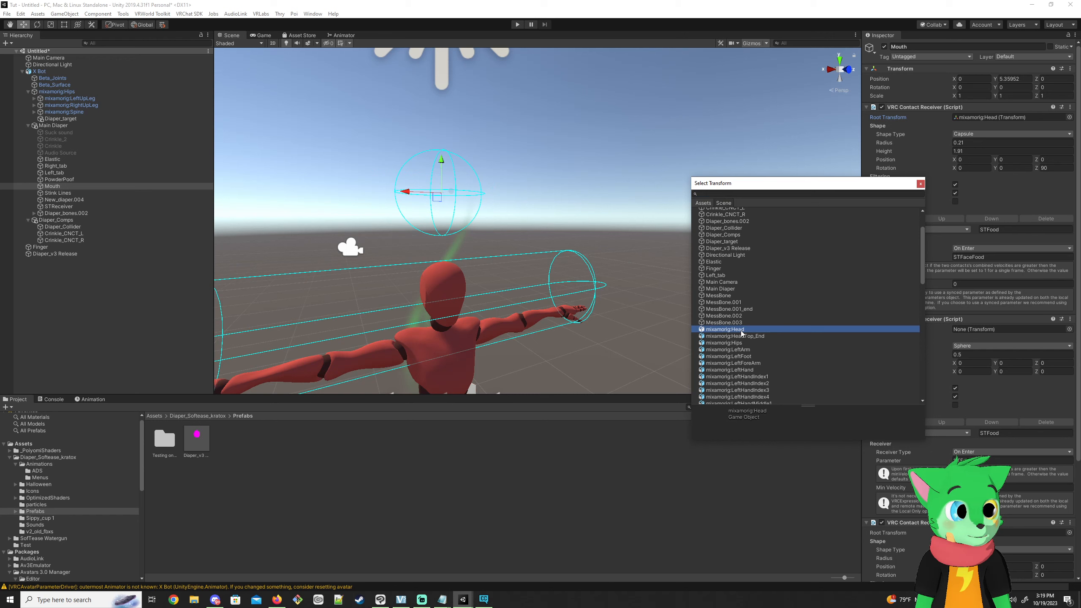
click(920, 184)
Set the Root Transform of Mouth's STFood and STDrink contact receivers to mixamorig:Head.
click(870, 108)
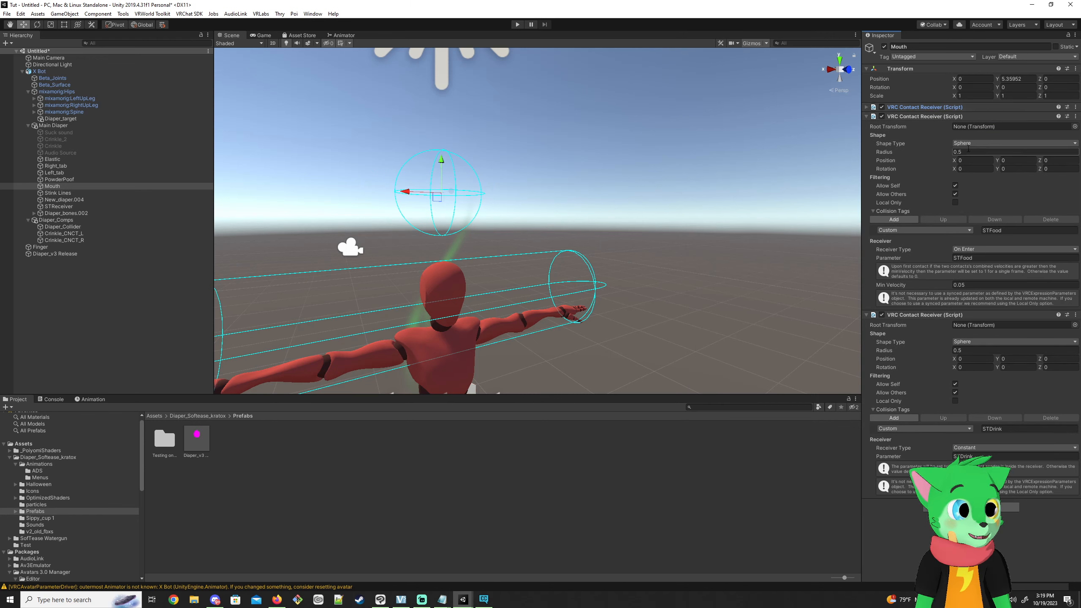
click(1075, 126)
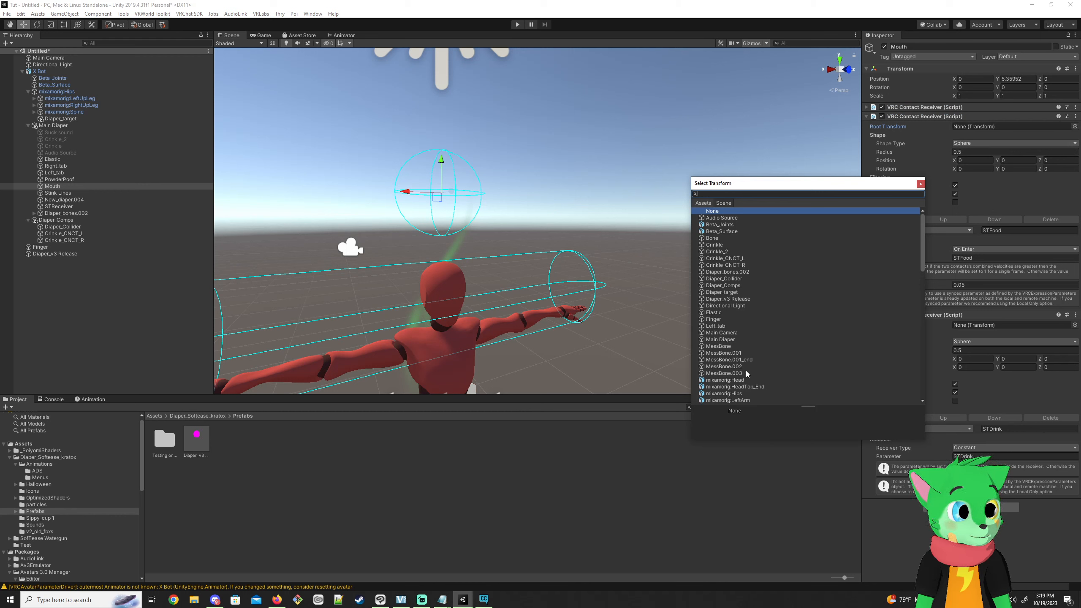
click(746, 379)
click(921, 184)
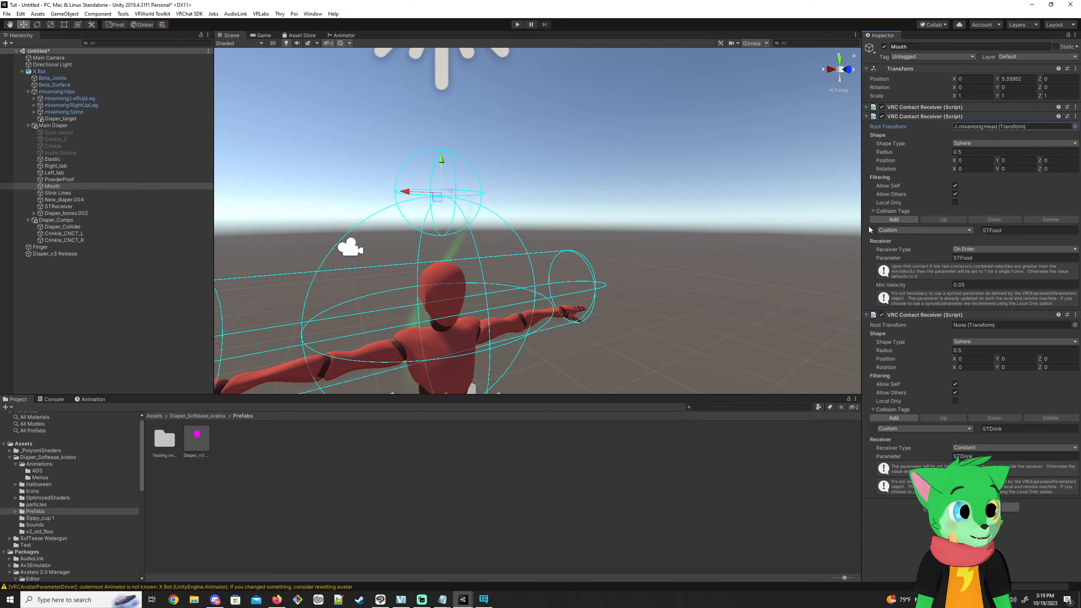
click(866, 116)
click(1075, 136)
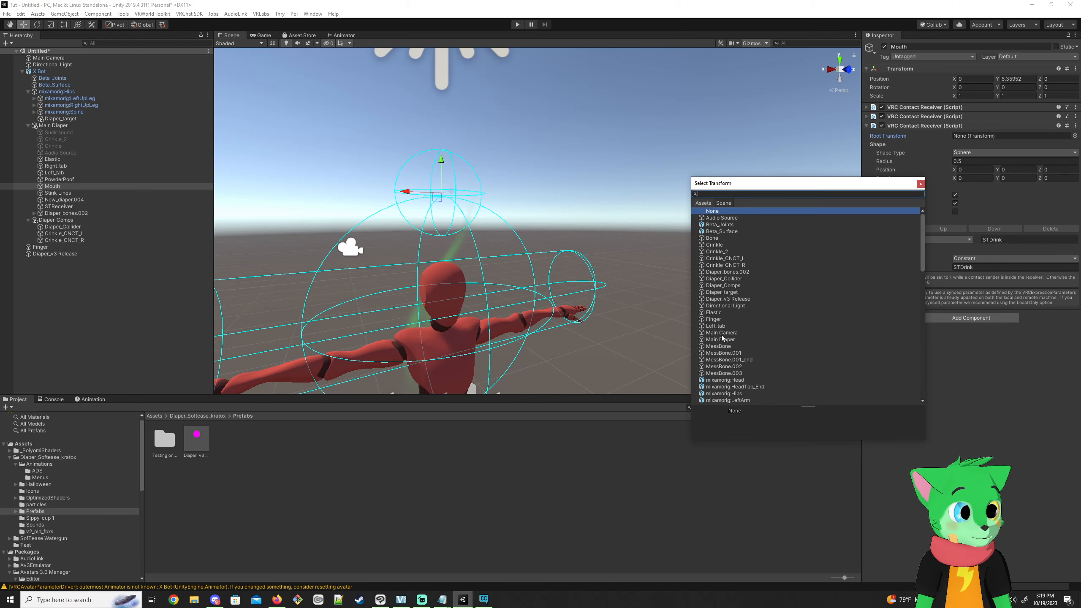
click(727, 381)
click(920, 184)
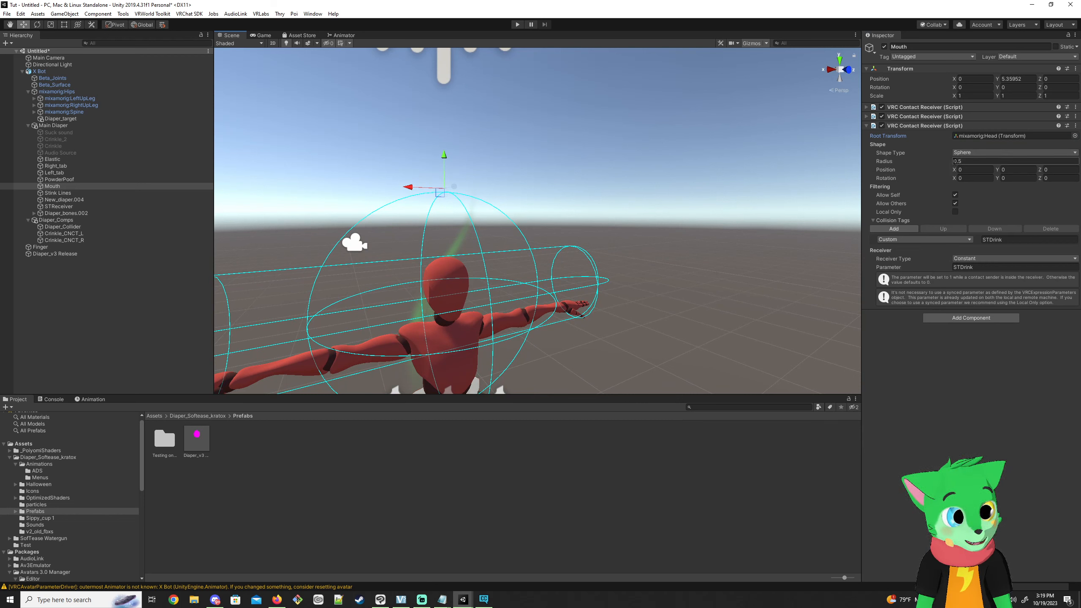
Set the radius of the STDrink and STFood sphere receivers to 0.02.
drag(952, 164, 944, 164)
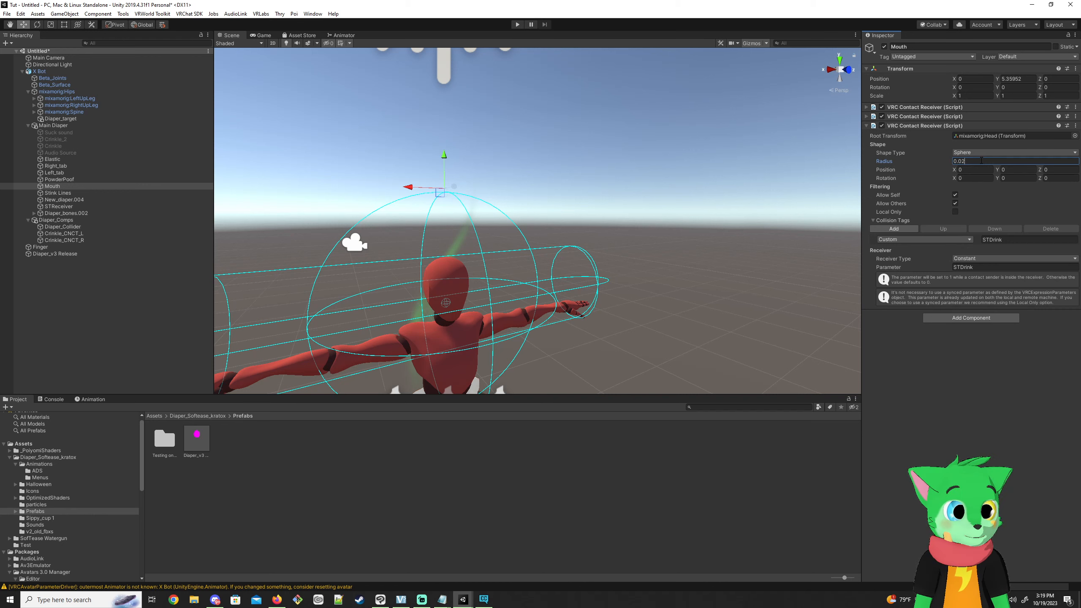
click(979, 116)
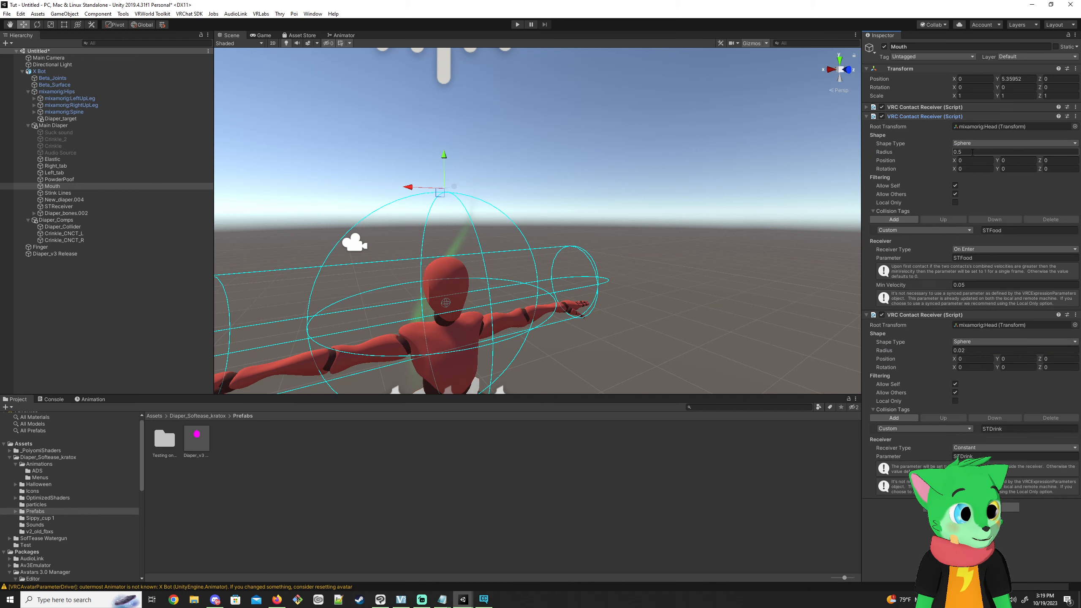
alt+drag(485, 208, 538, 231)
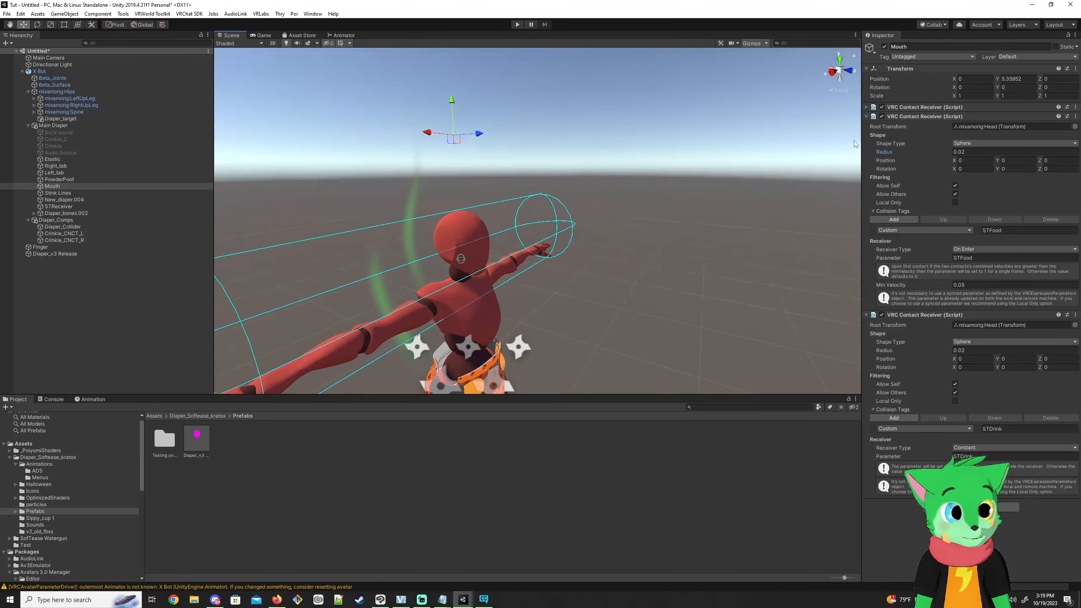
Expand the STFaceFood capsule receiver, view its shape around the head, and toggle the component off and on.
click(868, 107)
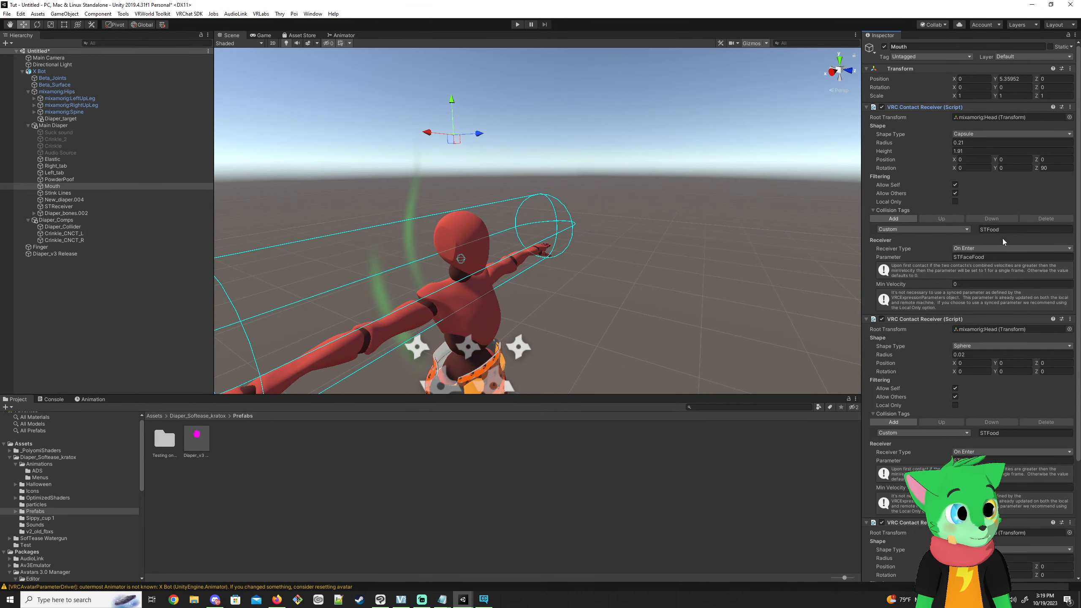
right_drag(758, 229, 705, 224)
key(s)
key(w)
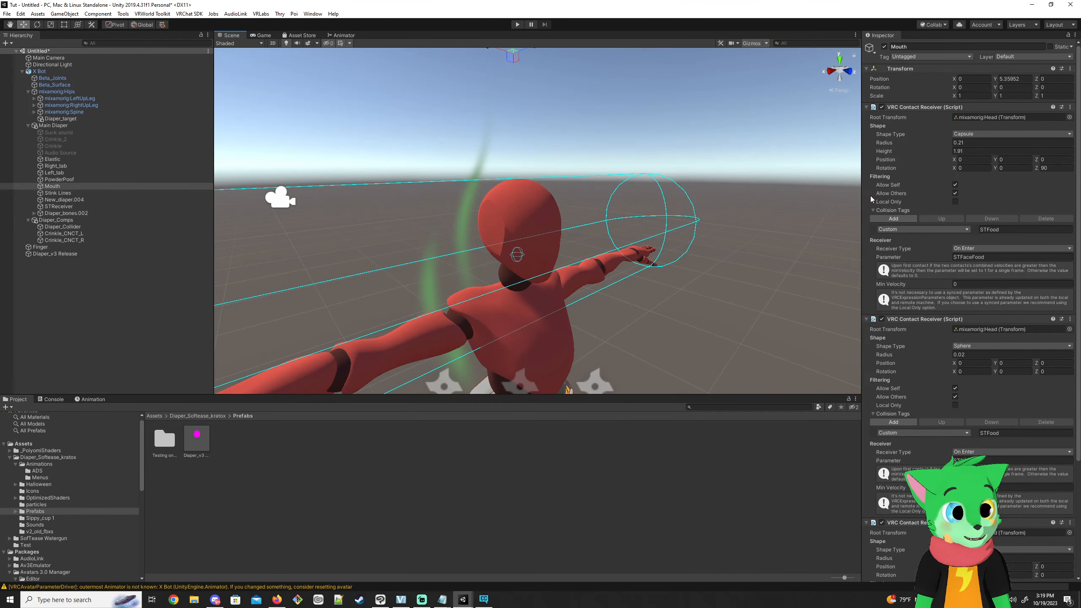
click(881, 107)
click(882, 107)
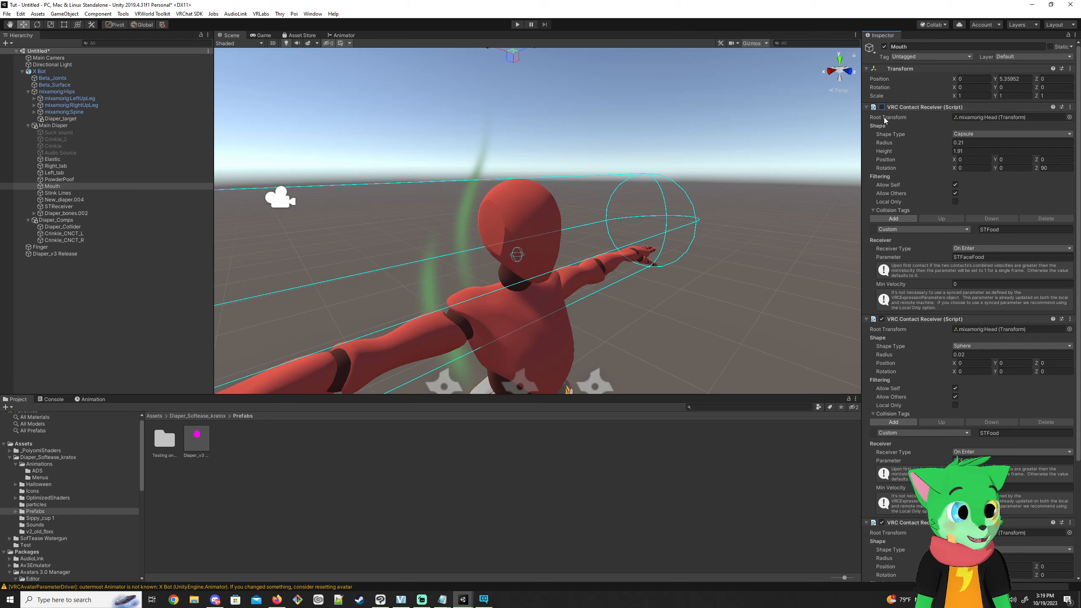
Try a radius of 0.02 on the STFaceFood capsule receiver and restore it to 0.21.
click(966, 143)
key(BackSpace)
key(BackSpace)
text(02)
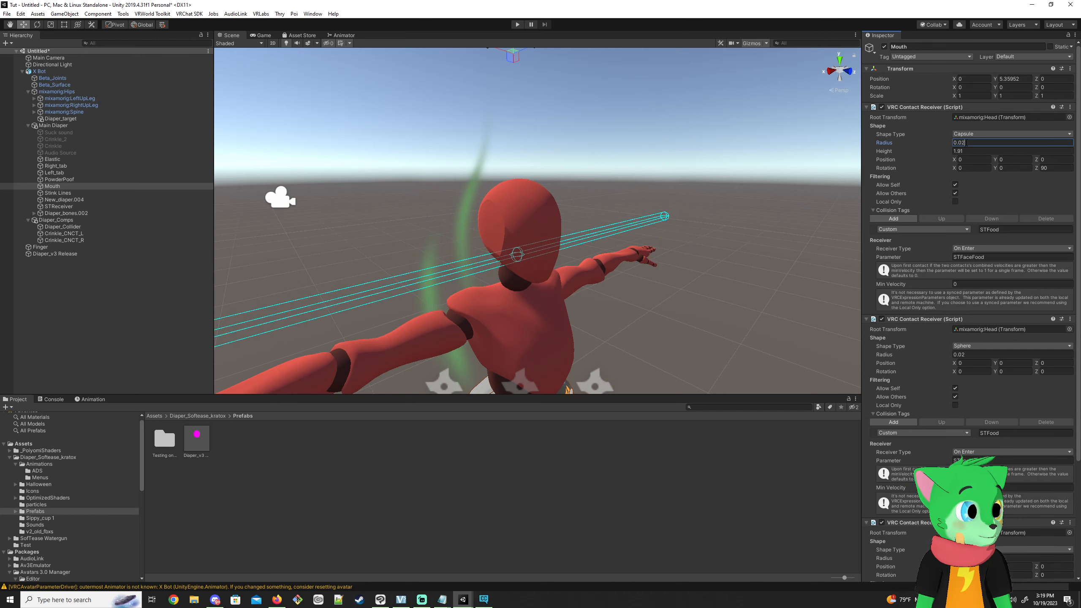
key(BackSpace)
key(BackSpace)
text(21)
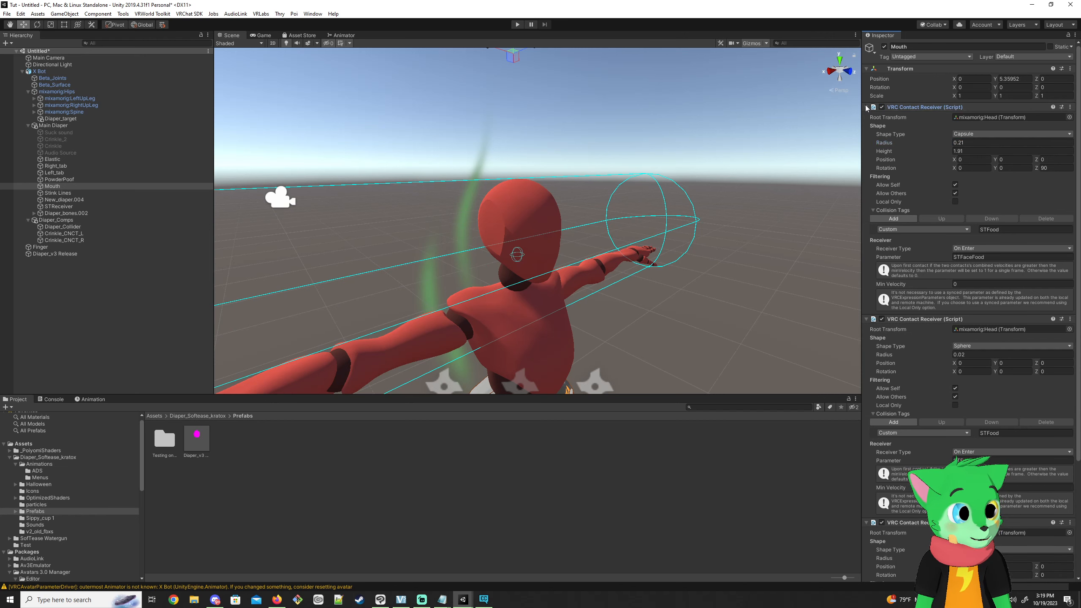
Position the STFood sphere receiver at the avatar's mouth with Y -0.02 and Z 0.12.
click(907, 107)
key(d)
mouse_move(571, 214)
right_down()
mouse_move(519, 237)
mouse_move(512, 220)
mouse_move(591, 220)
right_up()
key(a)
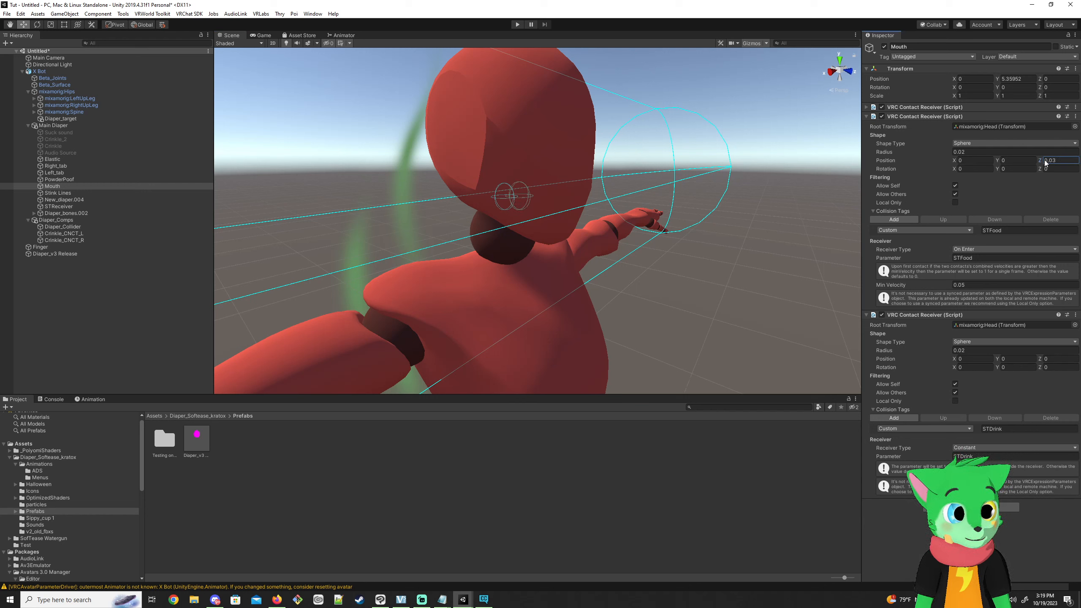
drag(1044, 160, 997, 160)
right_drag(673, 222, 651, 203)
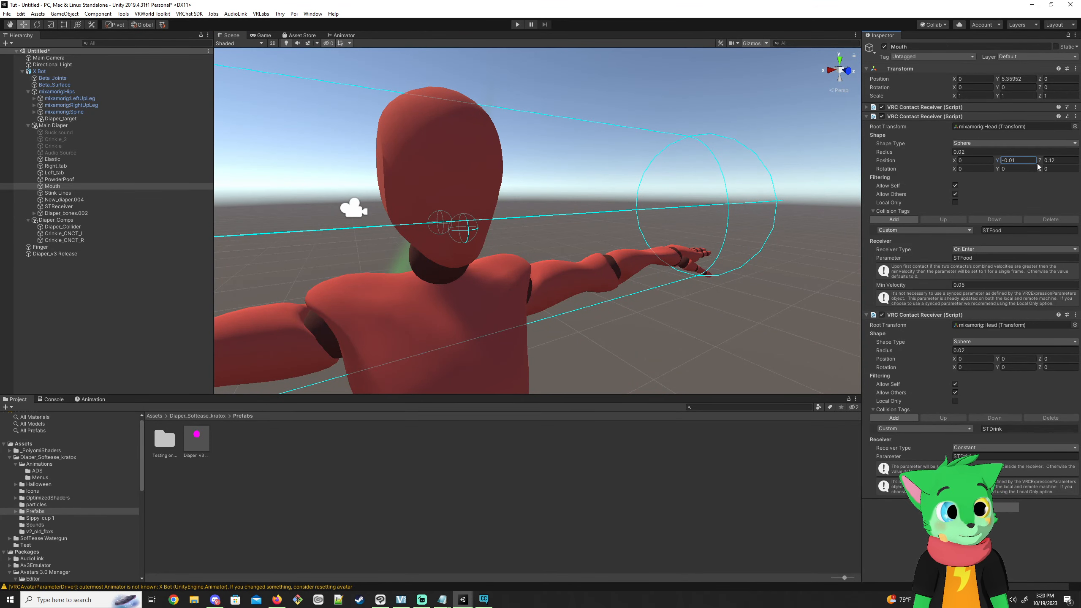
key(BackSpace)
text(2)
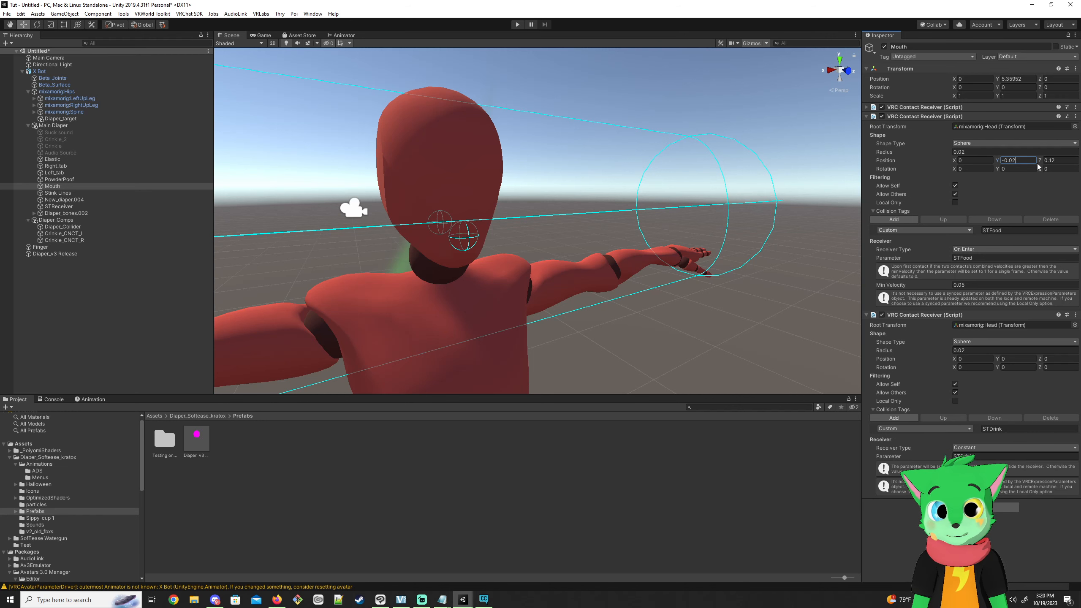
Set the STFood receiver's Z position to 0.125 and place the STDrink receiver at Y -0.02 and Z 0.125.
right_drag(561, 203, 623, 209)
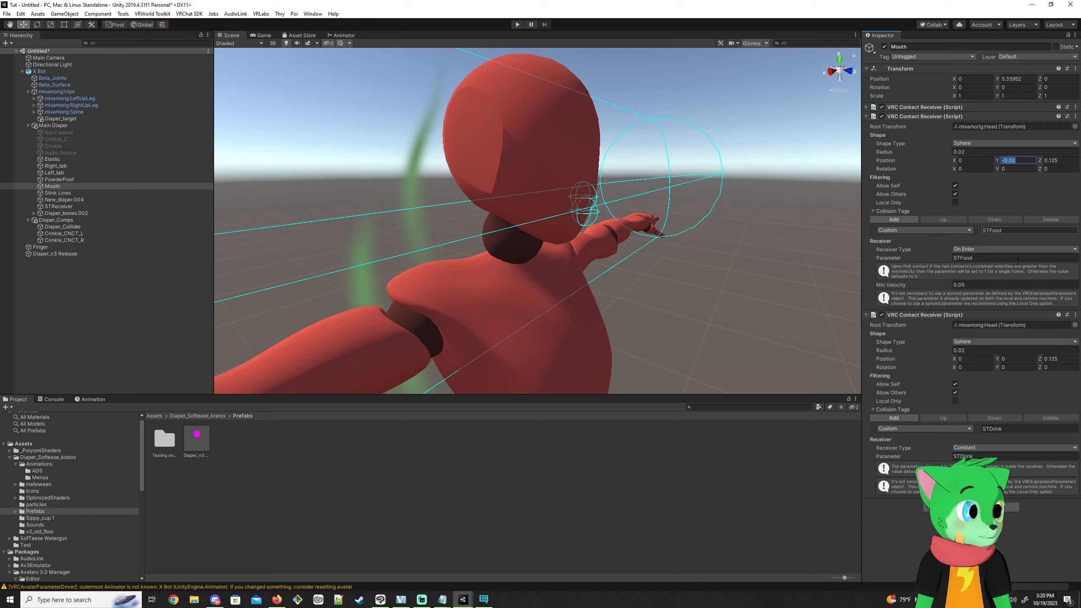
mouse_move(596, 204)
alt+mouse_down()
mouse_move(494, 199)
mouse_move(598, 199)
alt+mouse_up()
key(s)
right_drag(598, 199, 541, 225)
key(d)
key(a)
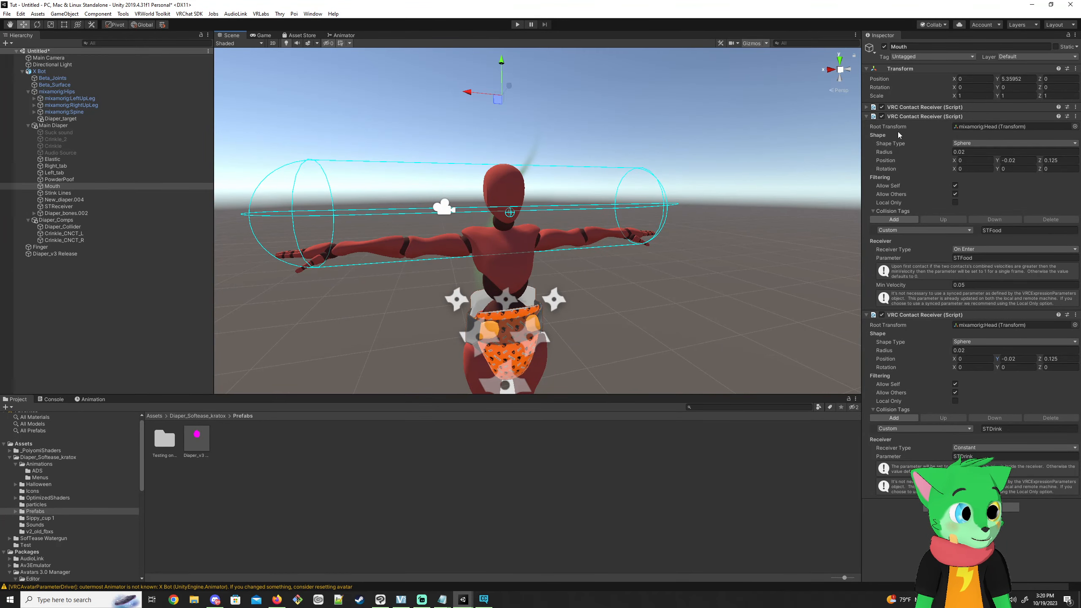
key(a)
mouse_move(537, 219)
right_down()
mouse_move(560, 214)
mouse_move(511, 225)
mouse_move(542, 221)
mouse_move(525, 215)
right_up()
key(d)
key(a)
key(a)
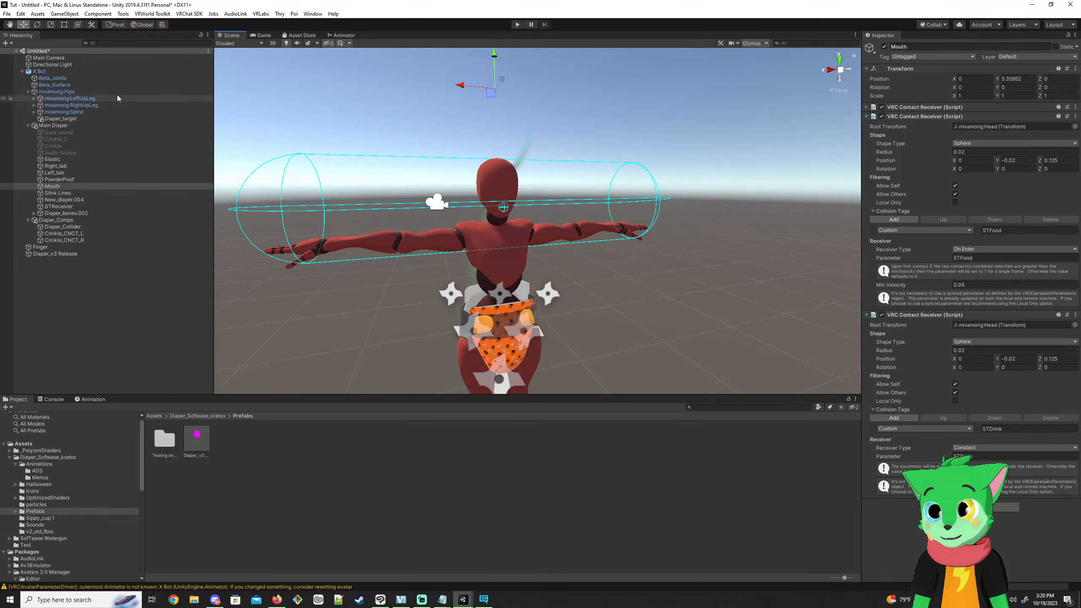
Expand the avatar's bones through the spine and neck to mixamorig:Head and rotate the head to about -68 on X.
click(34, 99)
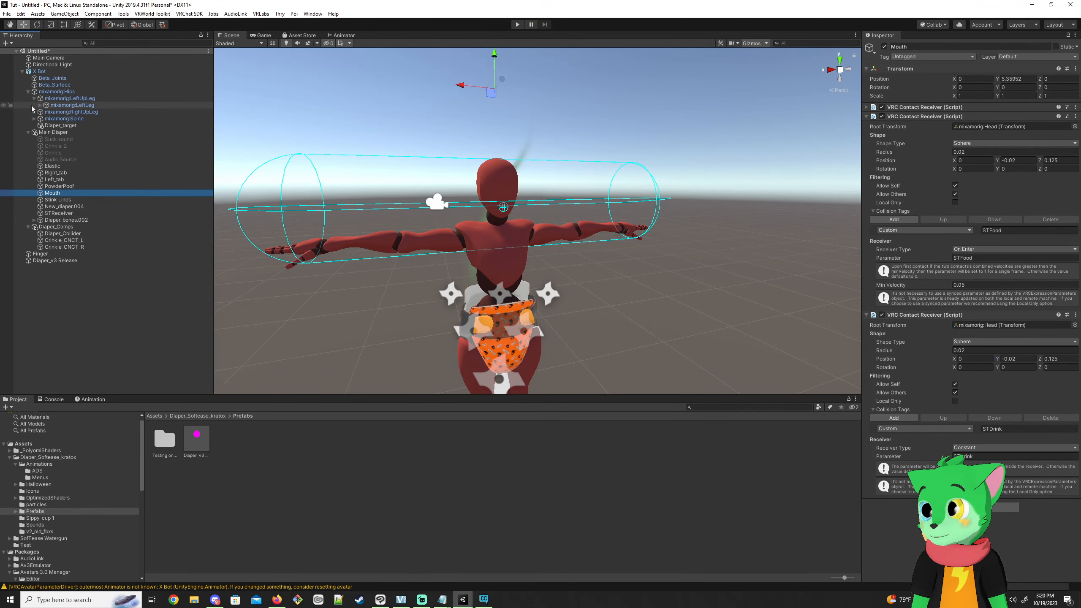
click(35, 119)
click(43, 125)
click(40, 125)
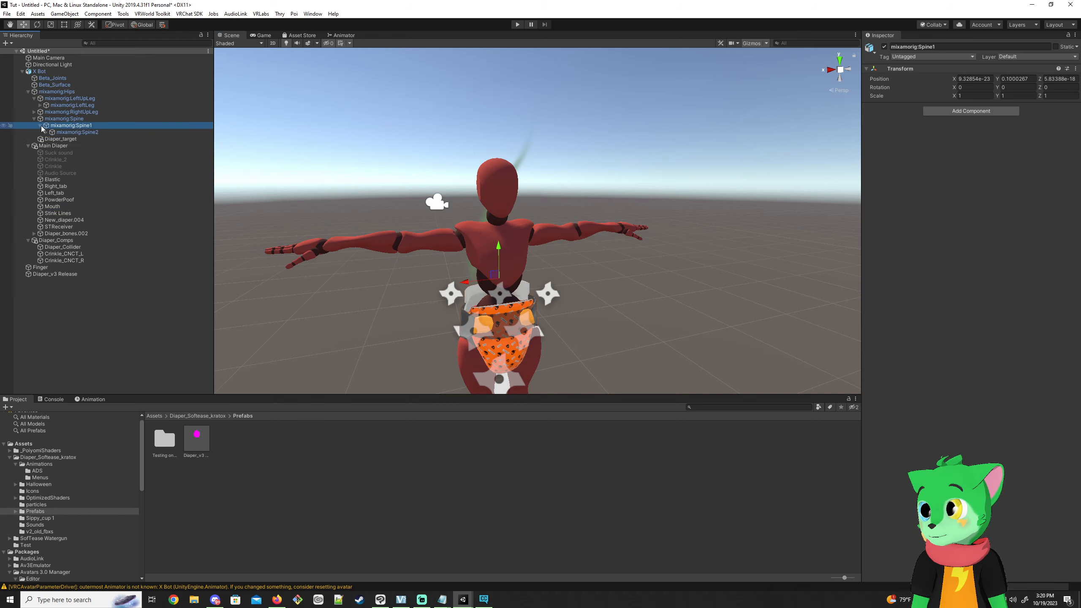
click(47, 132)
click(81, 145)
click(52, 146)
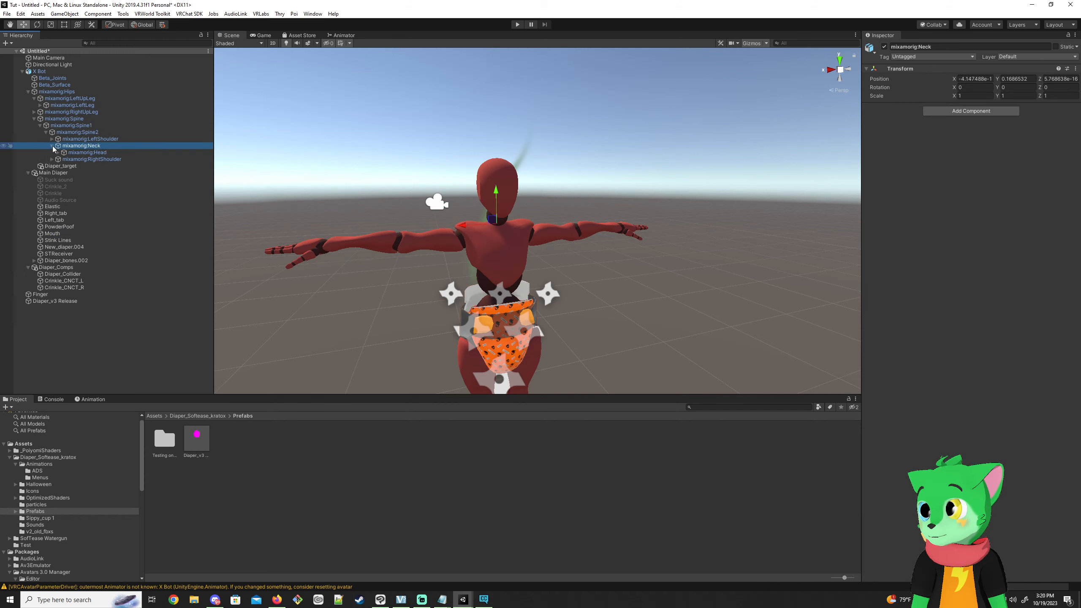
click(79, 153)
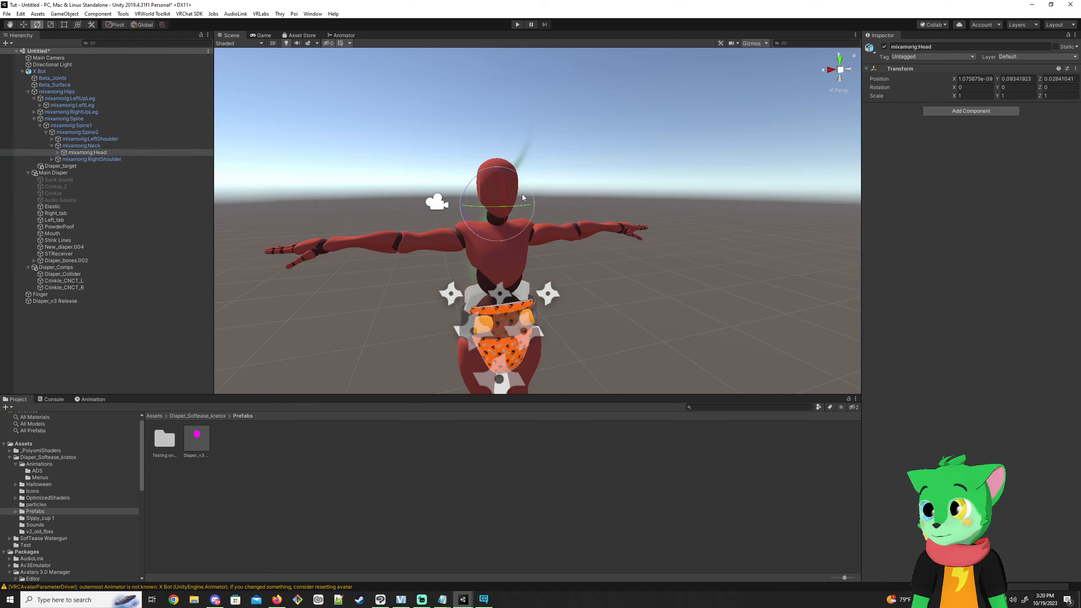
drag(505, 192, 473, 124)
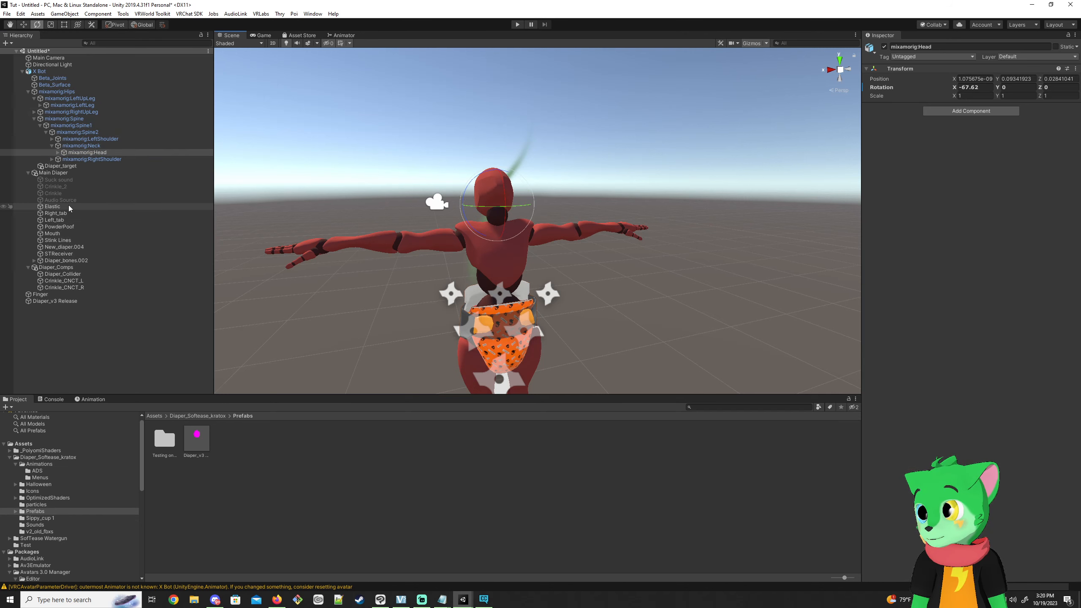
Check the Mouth receivers against the tilted head and undo the head rotation.
click(60, 241)
click(57, 234)
right_drag(522, 201, 501, 223)
key(ctrl+z)
key(ctrl+z)
key(ctrl+z)
click(51, 234)
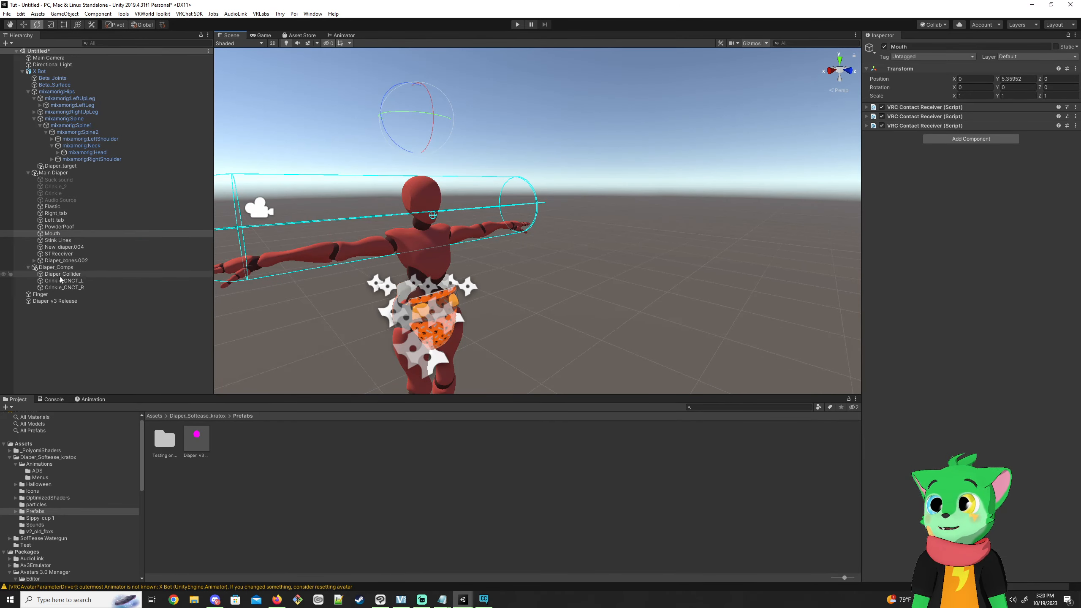
Inspect the components of Crinkle_CNCT_R, Crinkle_CNCT_L and Diaper_Collider and select all three objects.
click(77, 289)
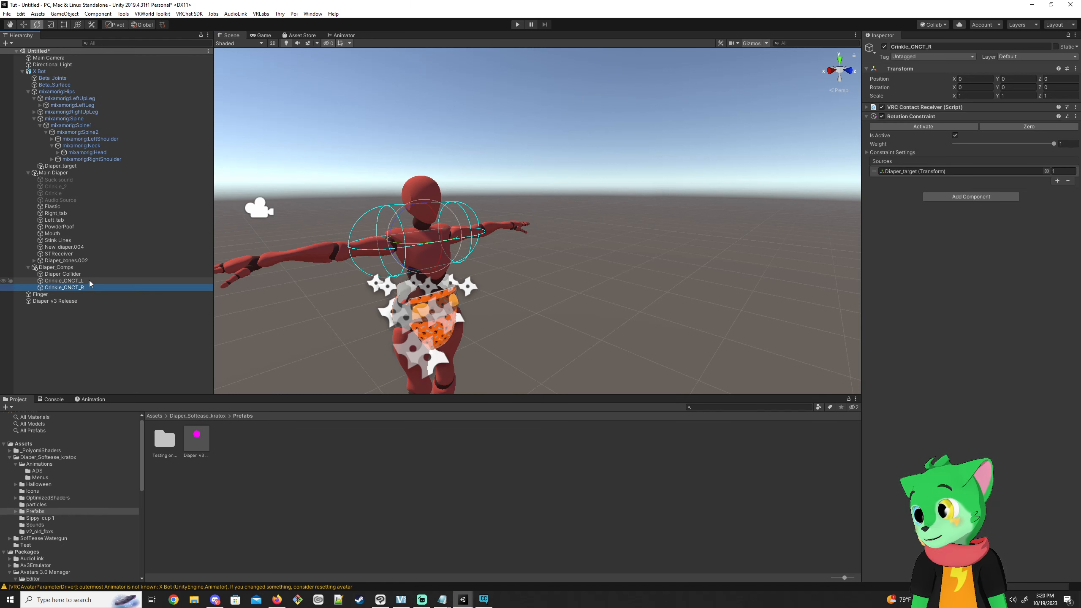
click(87, 280)
click(80, 295)
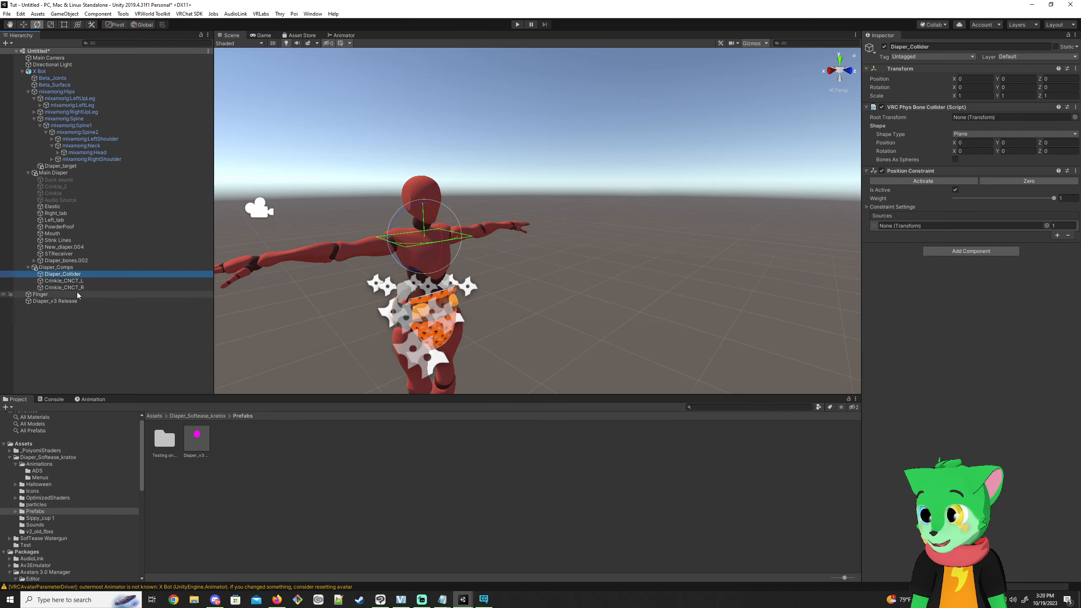
click(79, 286)
shift+click(63, 273)
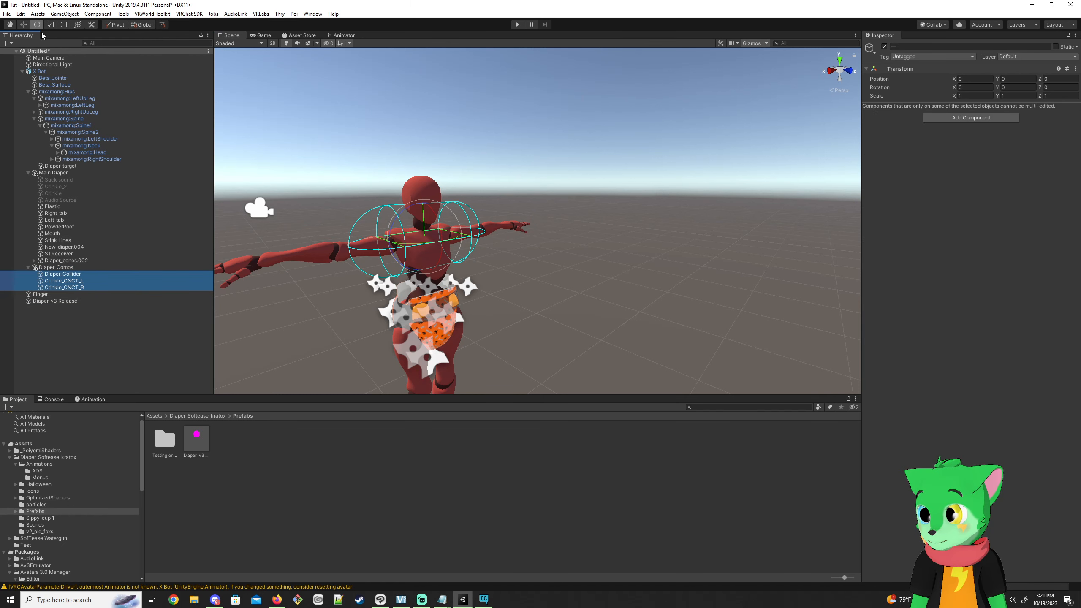
Move Diaper_Collider, Crinkle_CNCT_L and Crinkle_CNCT_R down to the avatar's feet at about Y -3.84.
click(23, 24)
key(s)
key(d)
right_drag(494, 135, 457, 159)
drag(465, 144, 478, 326)
right_drag(537, 301, 594, 238)
key(w)
key(w)
key(a)
key(w)
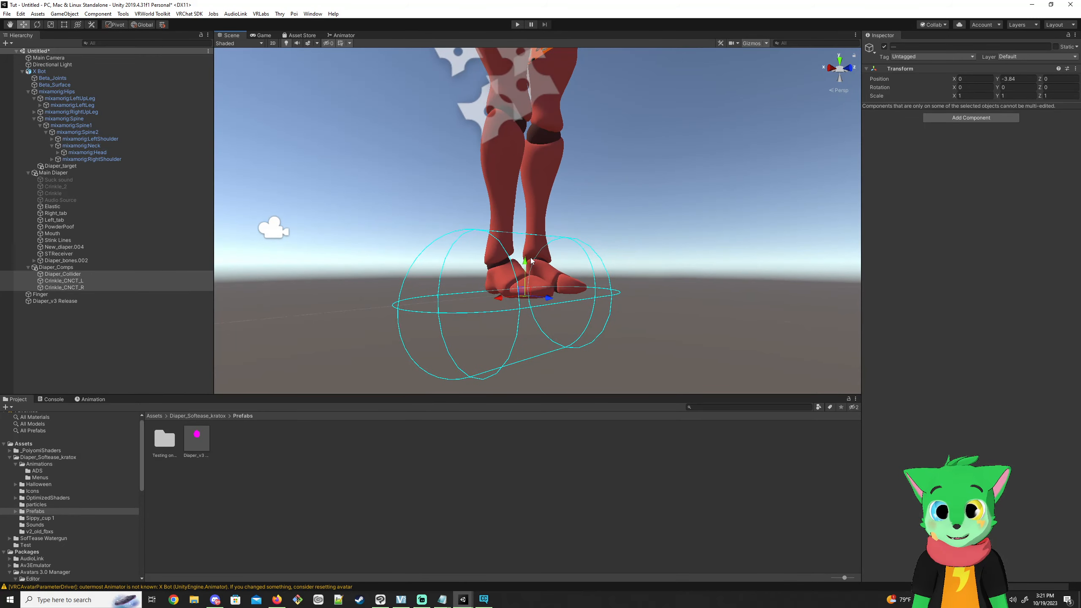
drag(531, 261, 535, 264)
Deactivate Diaper_Collider's position constraint and lower the plane collider to the soles of the feet at about Y -3.84.
click(77, 273)
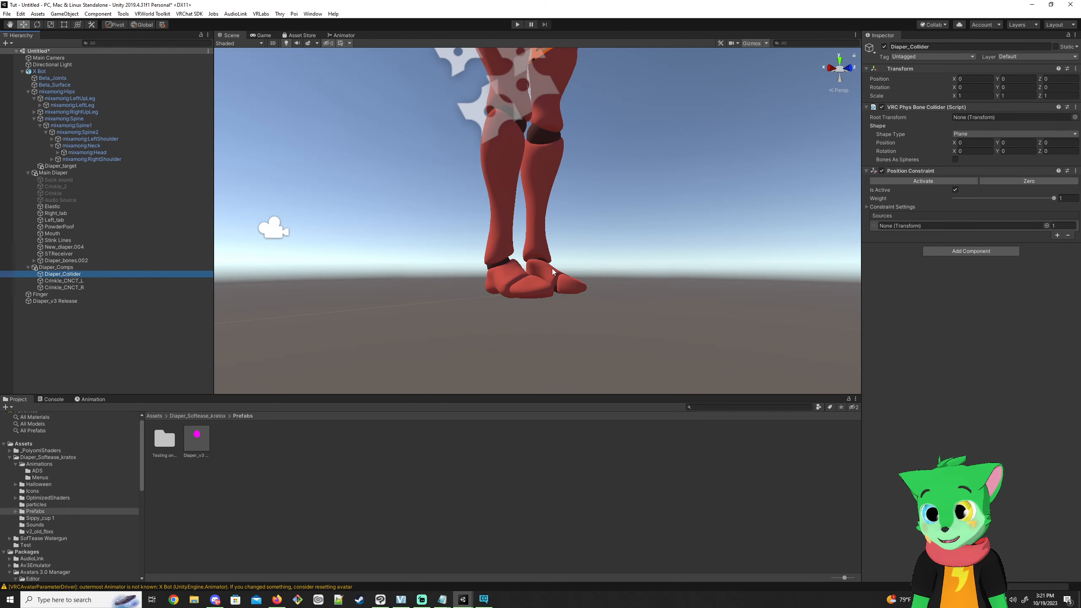
key(s)
right_drag(519, 229, 536, 198)
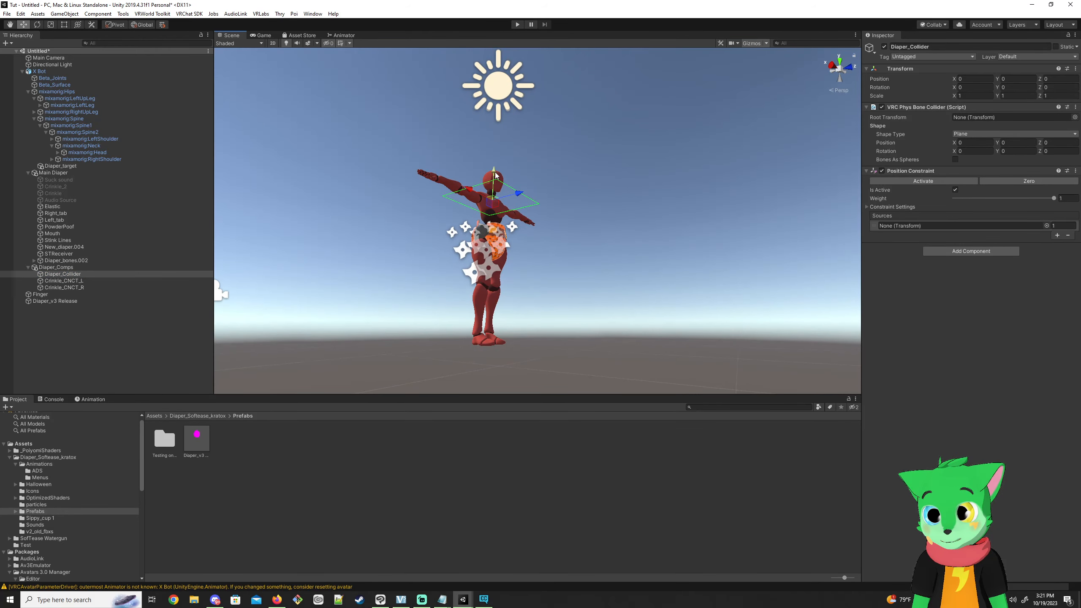
right_drag(476, 252, 477, 251)
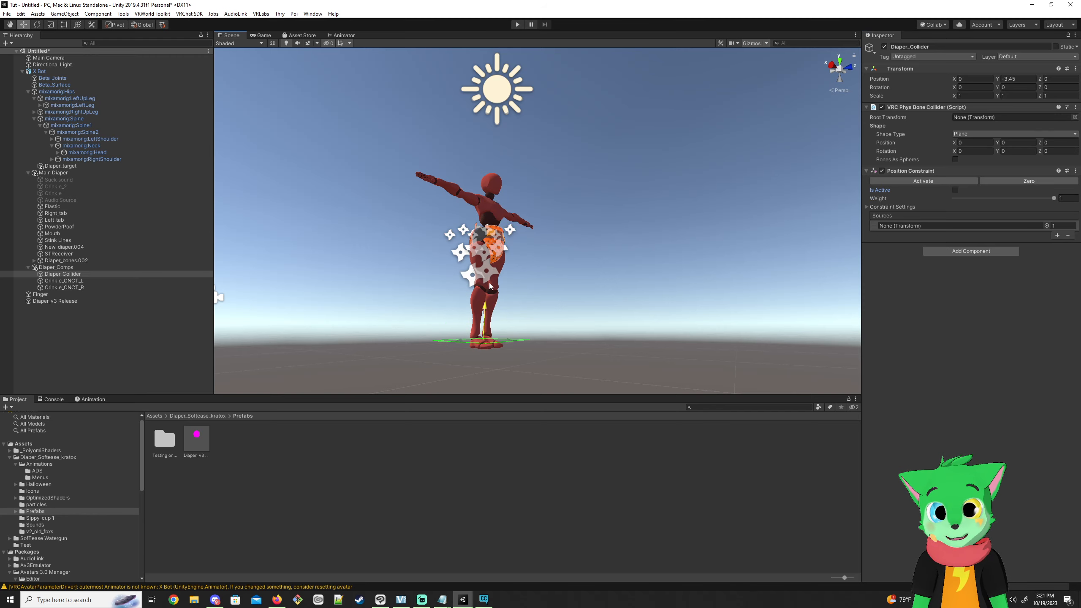
right_drag(541, 303, 443, 282)
key(w)
right_drag(519, 235, 512, 250)
key(w)
drag(512, 251, 512, 253)
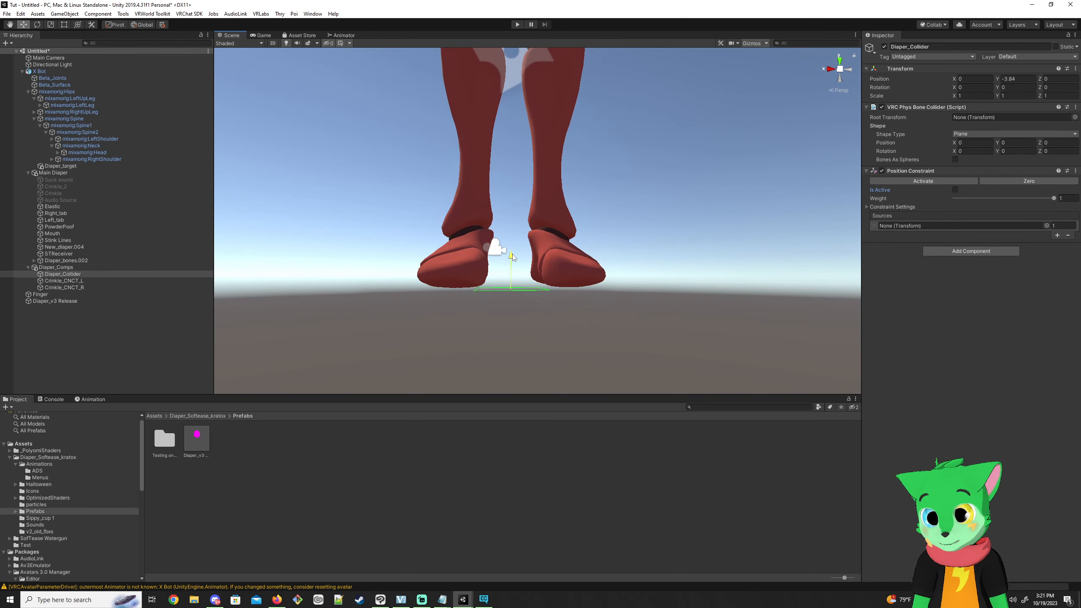
key(s)
mouse_move(542, 172)
right_down()
mouse_move(550, 201)
mouse_move(549, 186)
right_up()
Assign Diaper_target as the source of Diaper_Collider's position constraint and activate it with the collider below the feet at Y -3.95.
click(955, 190)
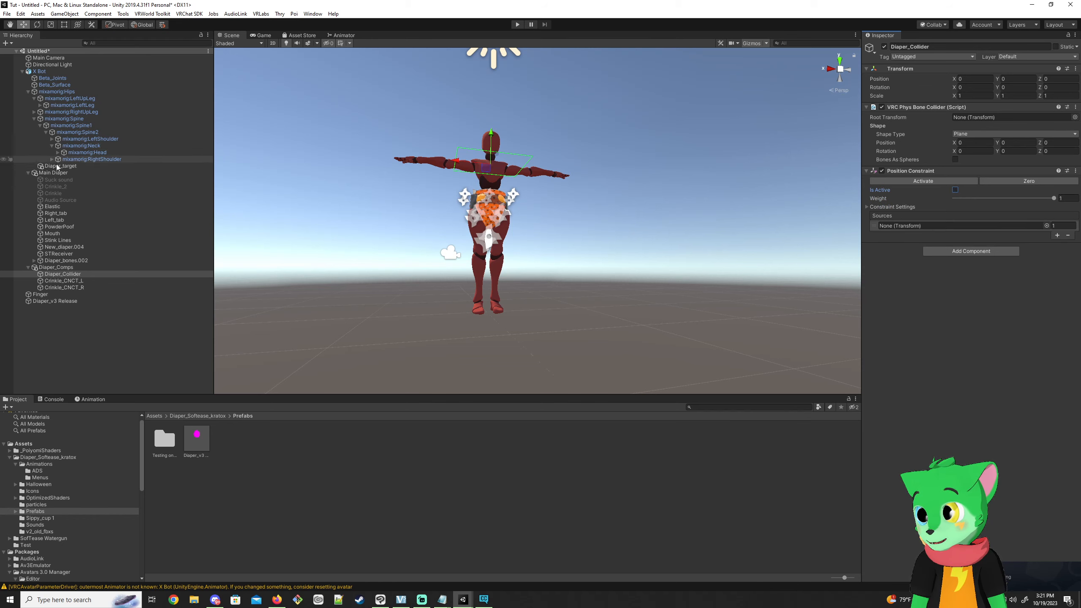
drag(59, 166, 901, 184)
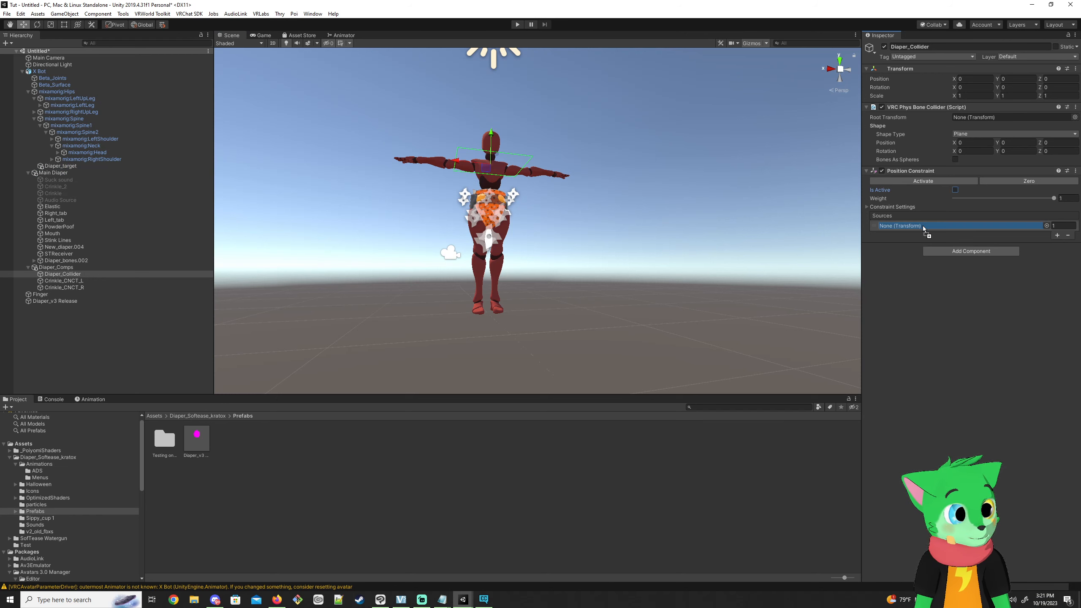
drag(923, 225, 923, 225)
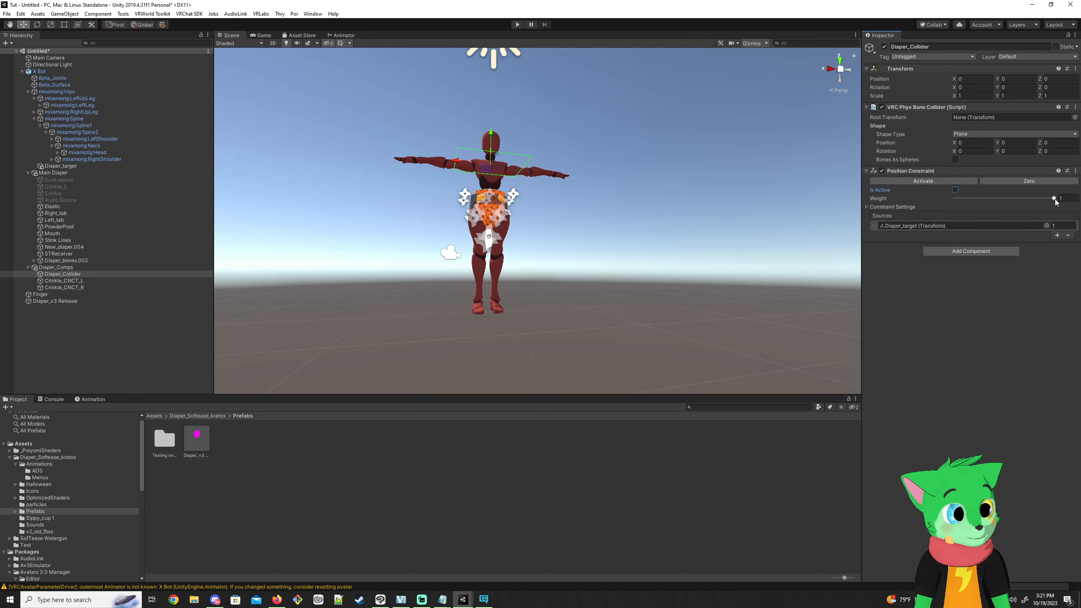
click(1022, 183)
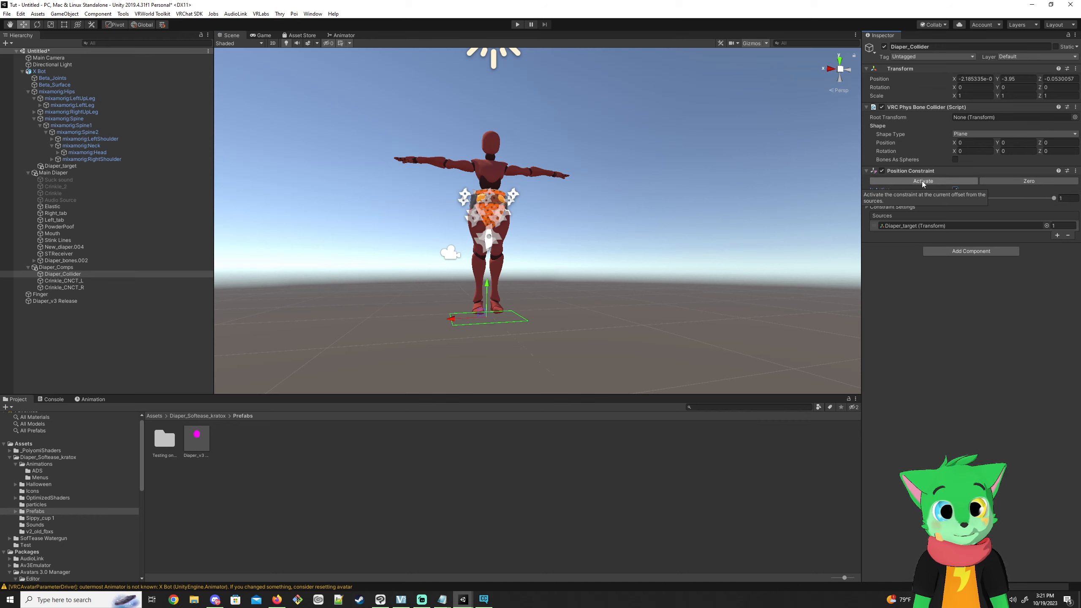
right_drag(523, 233, 559, 232)
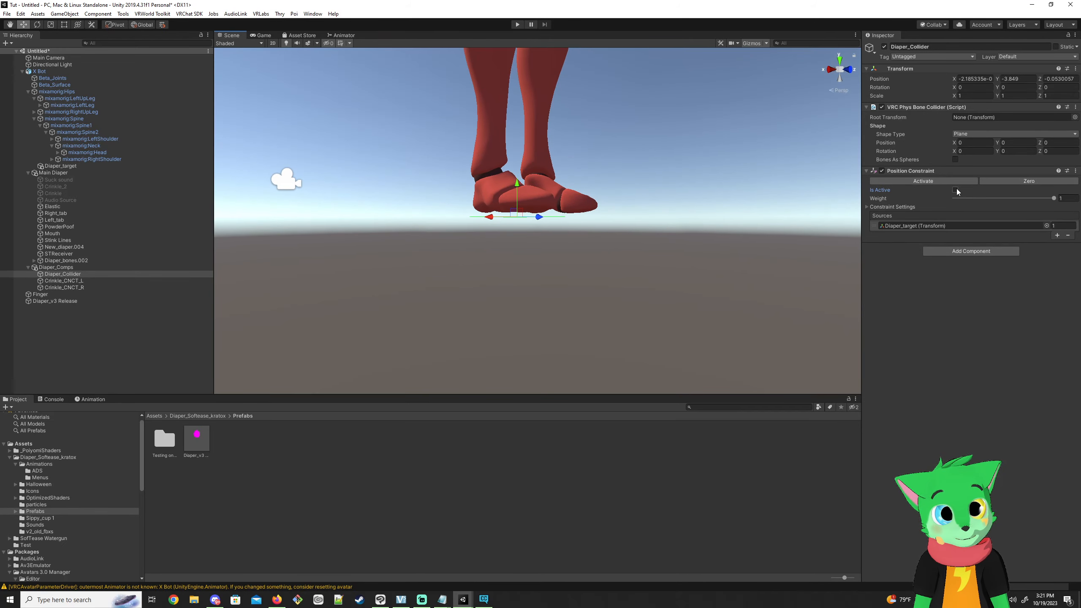
right_drag(608, 201, 538, 214)
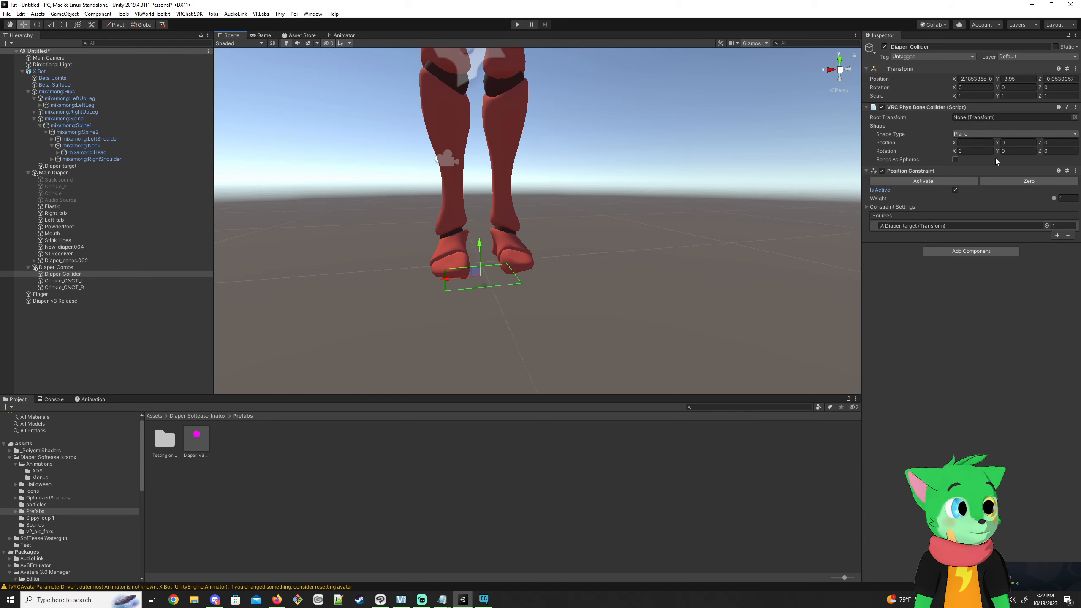
Change Diaper_Collider's shape type from Plane to Sphere and enlarge its radius to about 3.69.
click(969, 135)
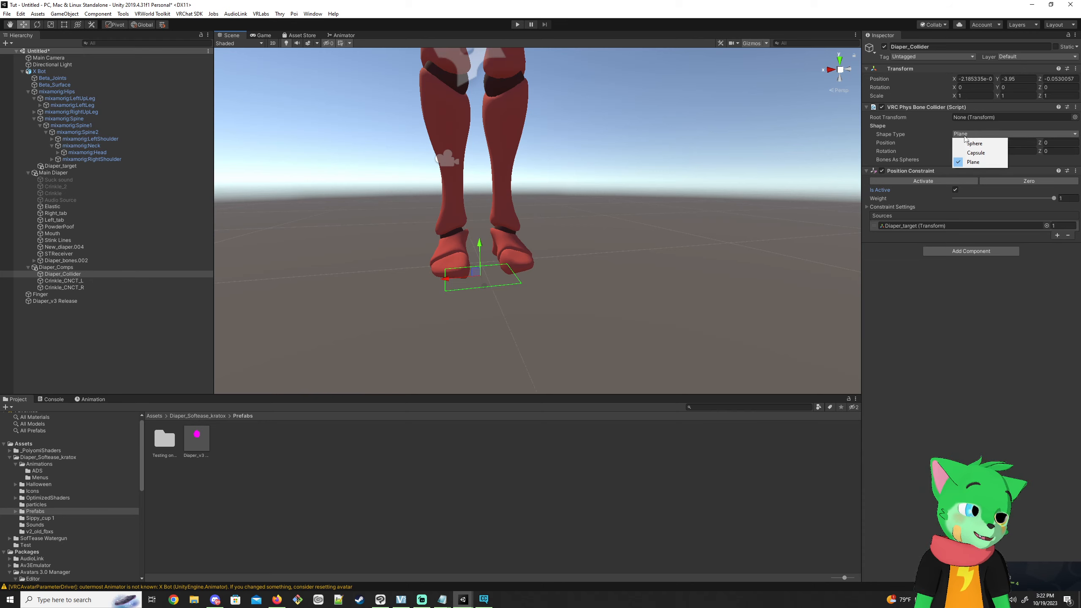
click(646, 204)
key(s)
right_drag(580, 244, 681, 204)
key(w)
key(a)
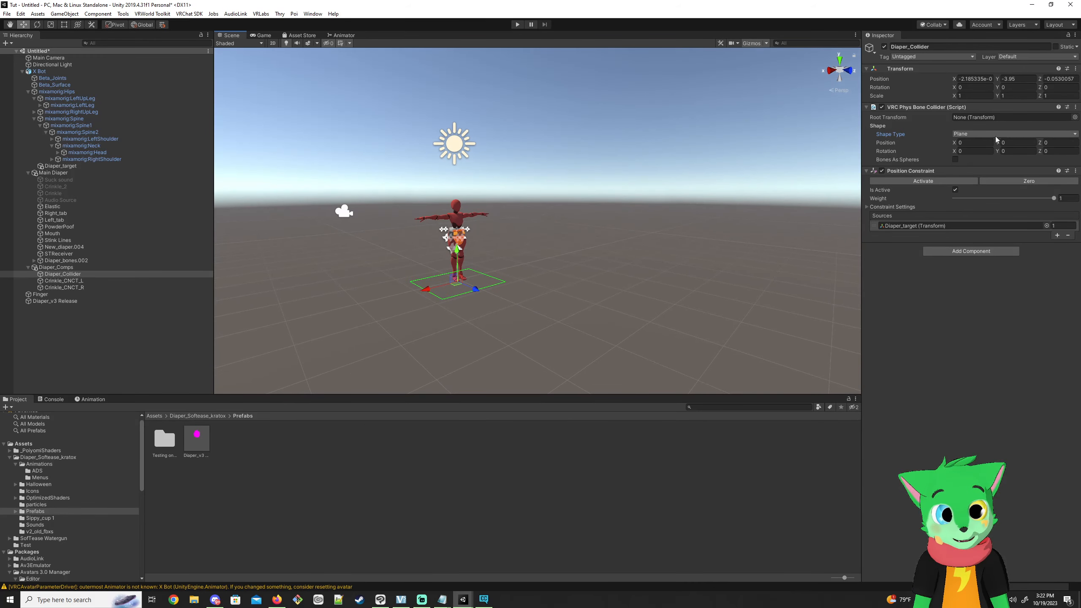
click(984, 134)
click(984, 144)
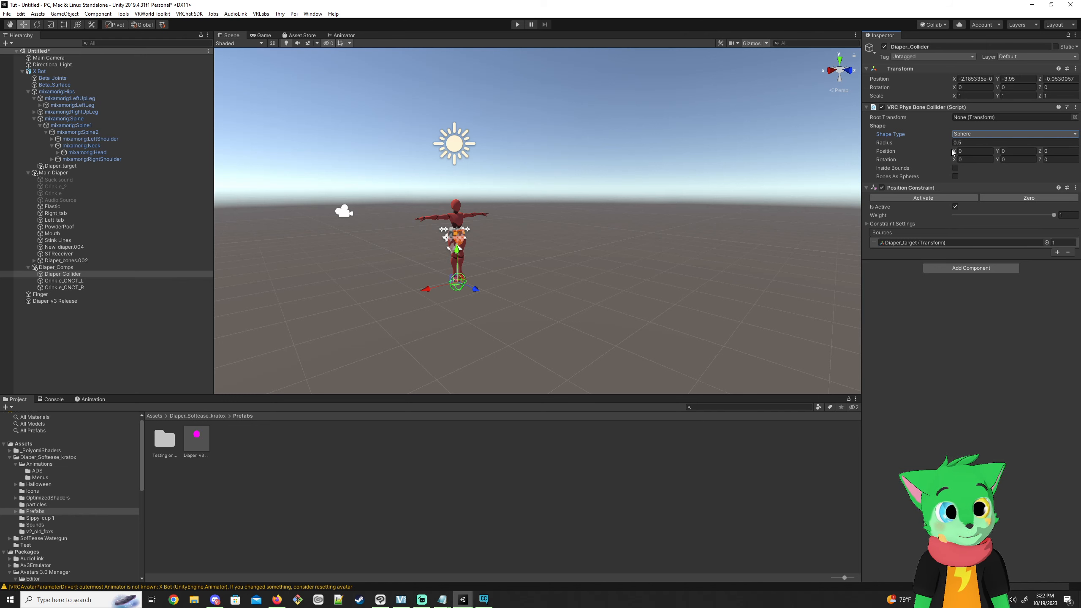
drag(952, 145, 494, 242)
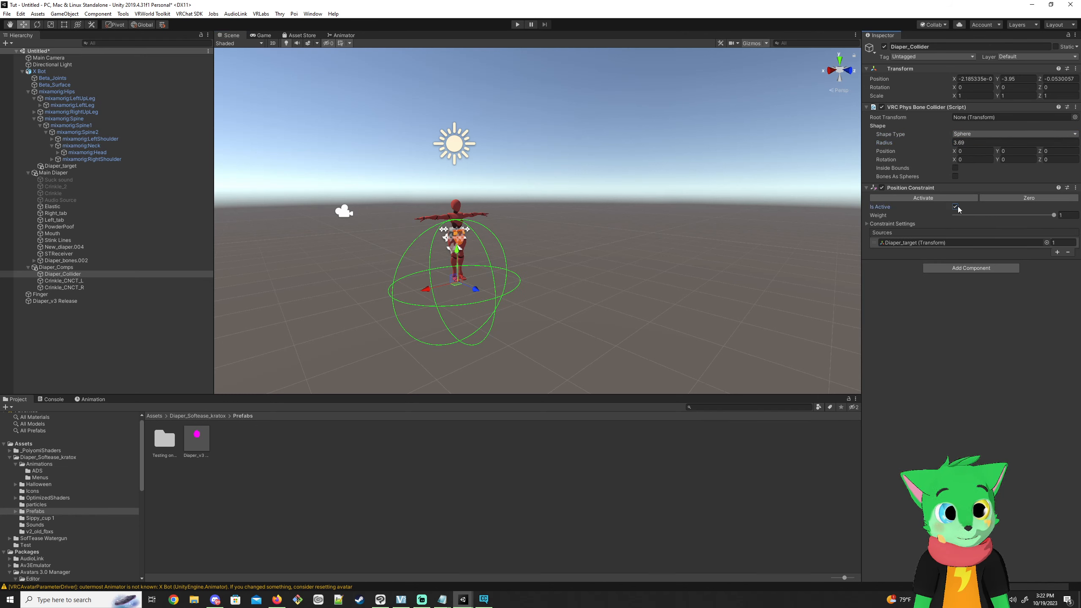
Try lowering the sphere collider to about Y -7.53 with its position constraint off, and switch the constraint back on.
drag(456, 251, 445, 292)
scroll(445, 292, up, 10)
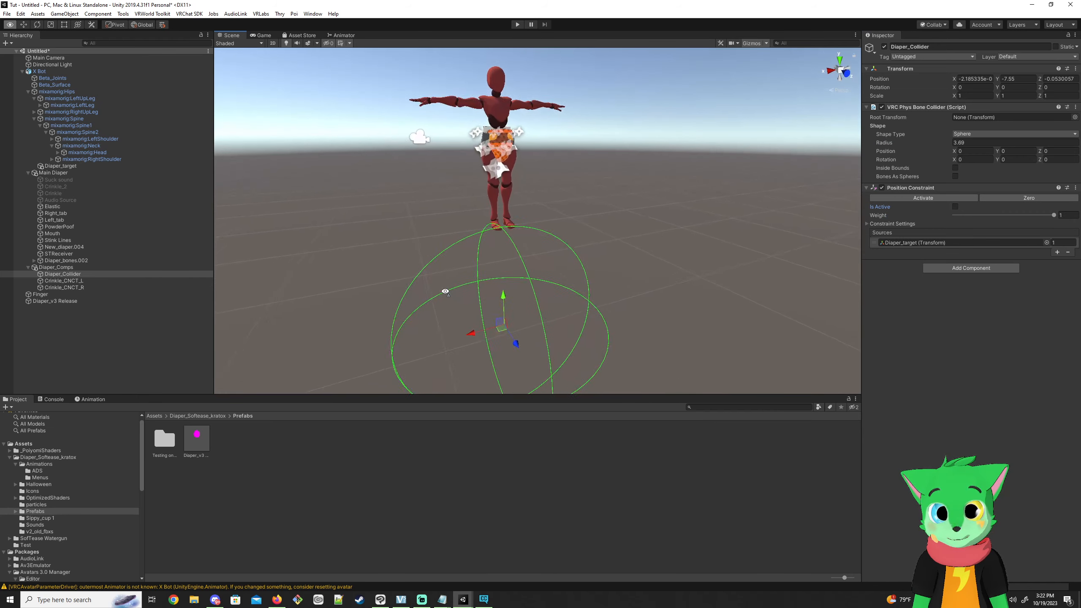
scroll(447, 294, down, 1)
drag(473, 371, 475, 368)
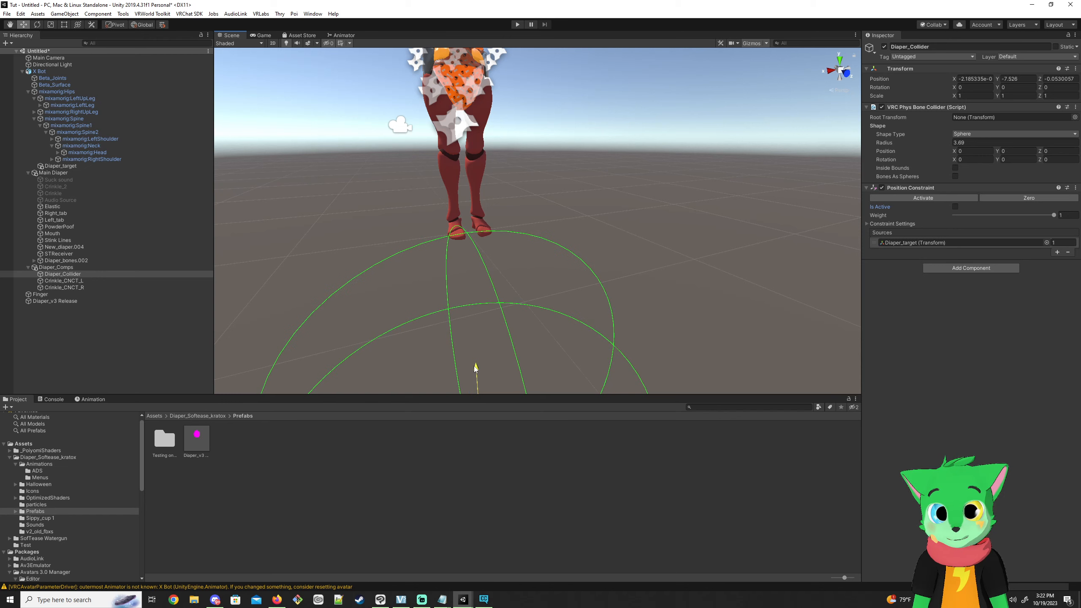
click(956, 207)
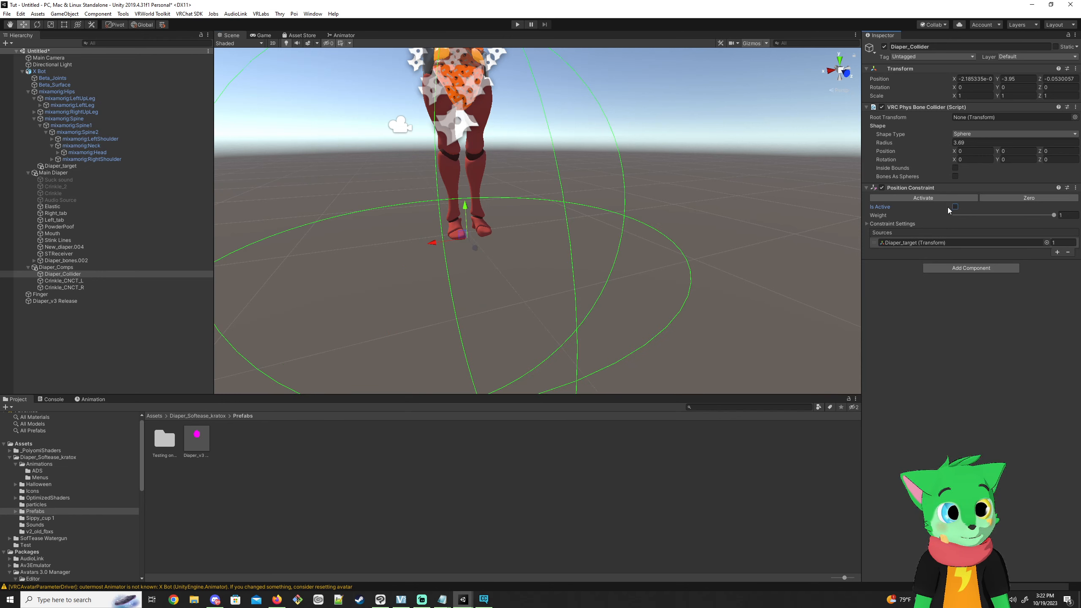
Set the Y position offset in Diaper_Collider's constraint settings to about -6.48, bringing the sphere's top to the feet.
click(868, 224)
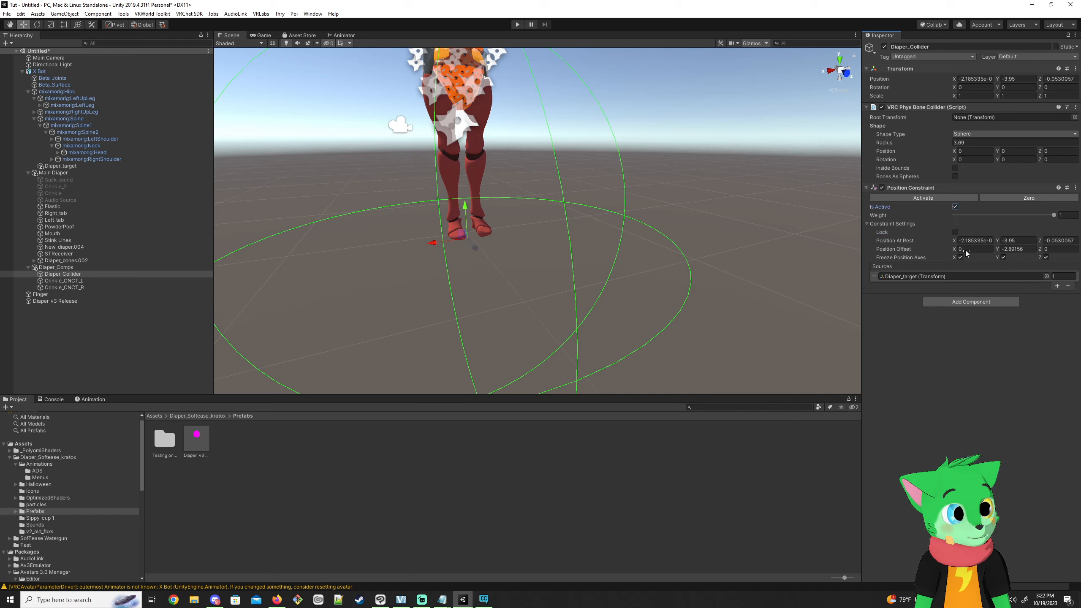
drag(999, 251, 951, 250)
alt+drag(502, 176, 621, 192)
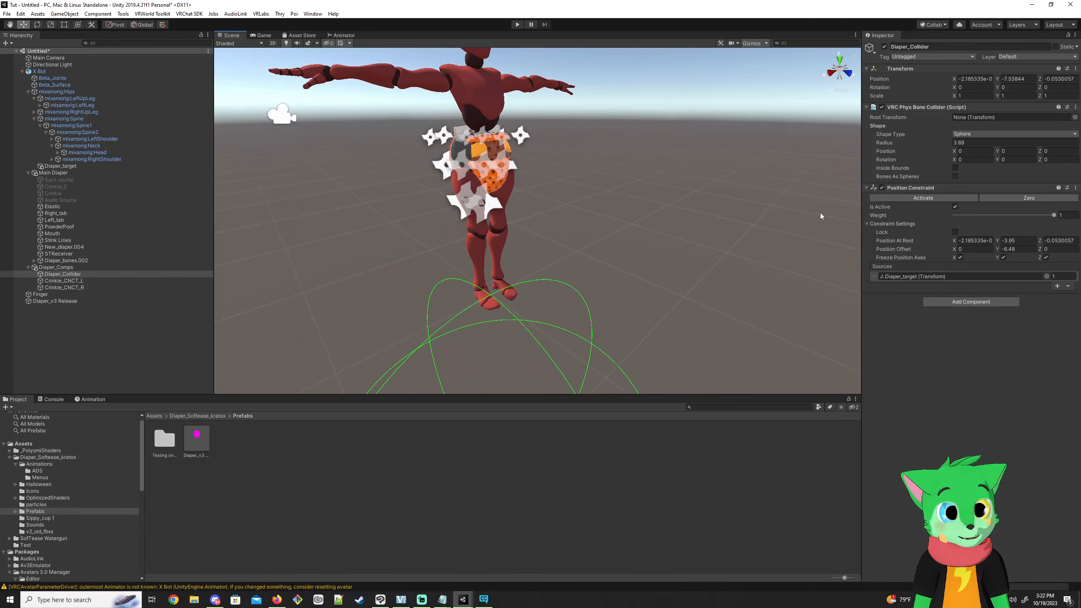
click(867, 224)
alt+drag(643, 234, 688, 234)
alt+drag(553, 229, 595, 211)
Examine how the Crinkle_CNCT_L and Crinkle_CNCT_R contact capsules sit around the avatar's feet.
click(68, 281)
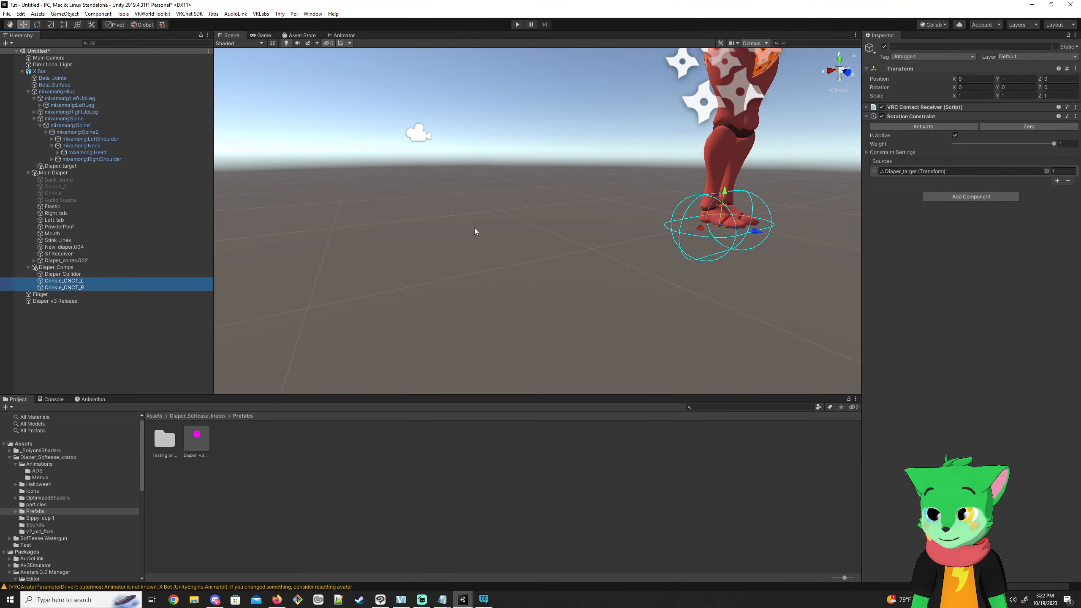
key(d)
right_drag(677, 227, 543, 266)
key(w)
key(a)
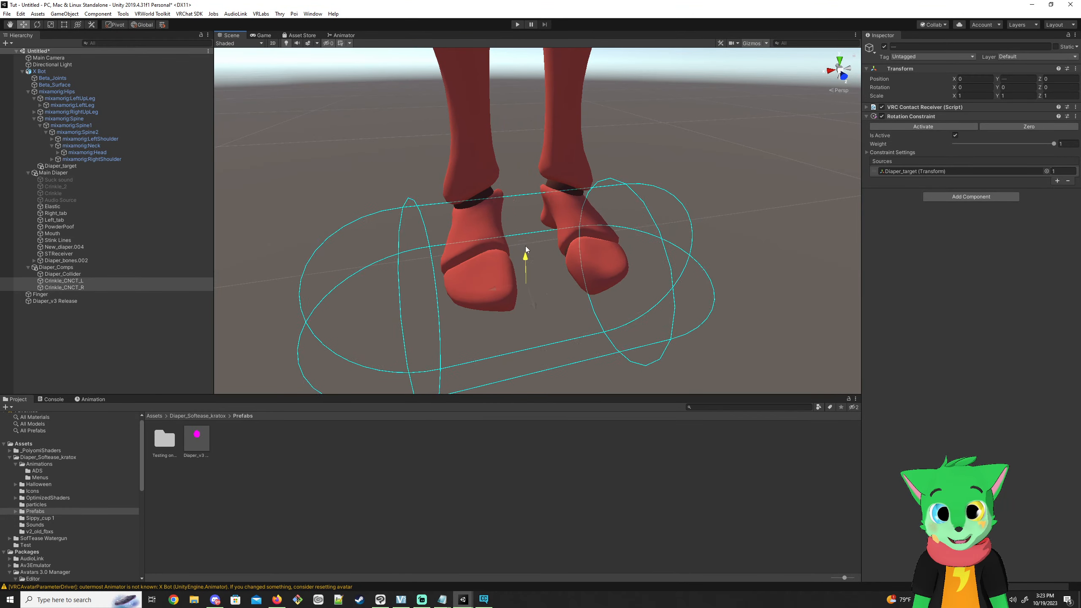
right_drag(526, 228, 600, 210)
key(w)
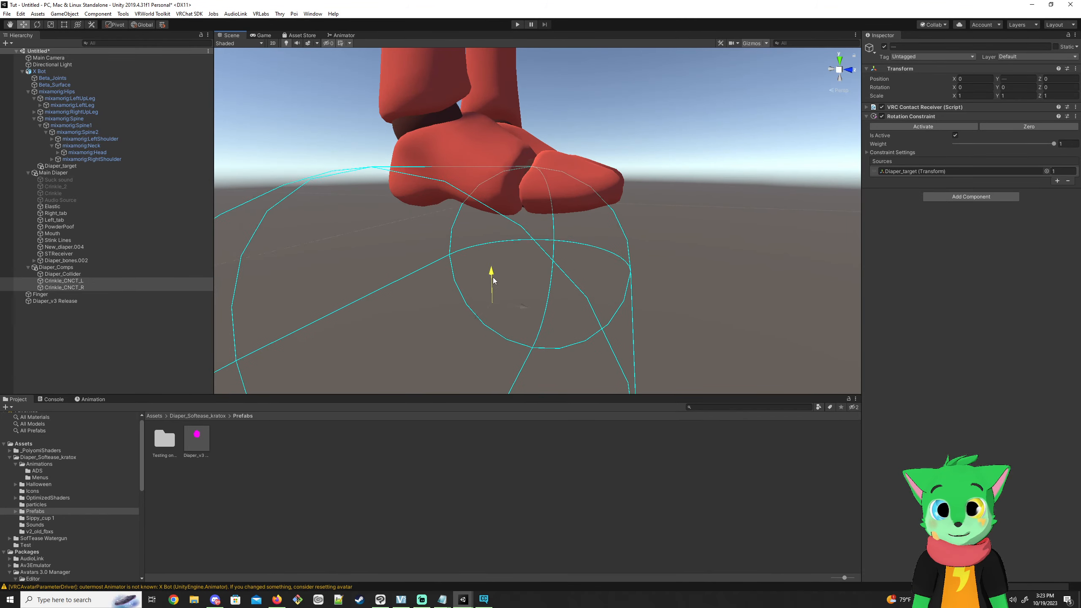
right_drag(494, 267, 515, 244)
key(s)
drag(514, 244, 520, 255)
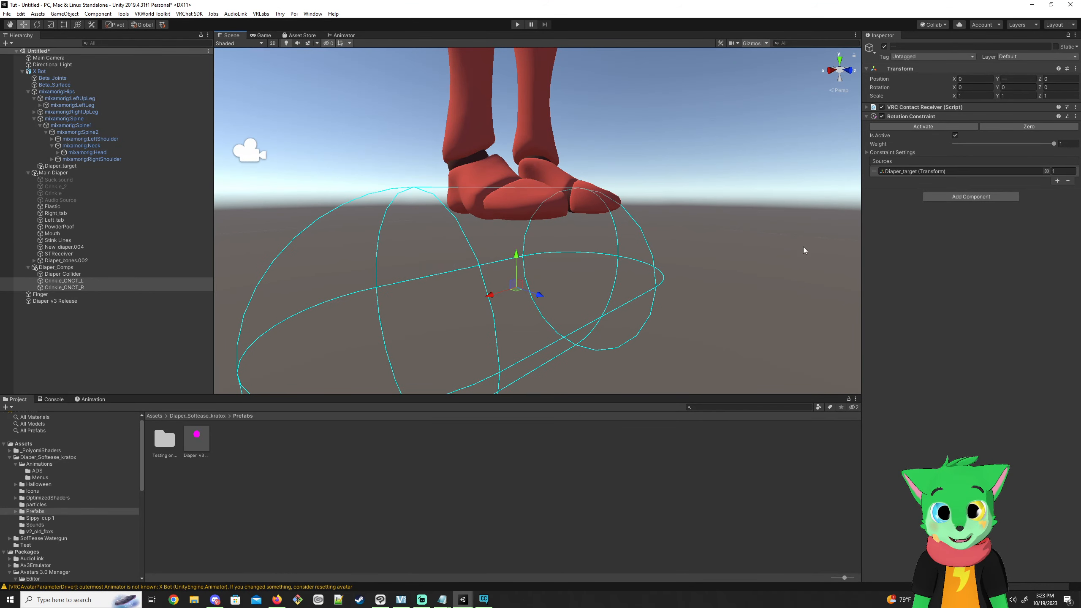
Inspect Crinkle_CNCT_L's contact receiver settings, its capsule around the feet, and the Main Diaper object on the avatar.
click(79, 282)
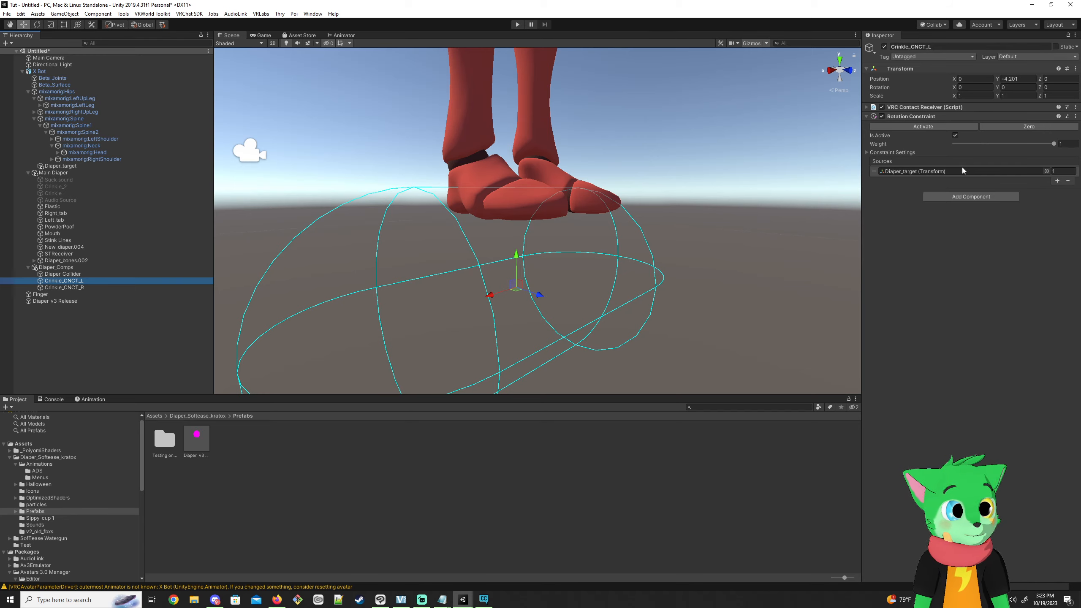
click(958, 107)
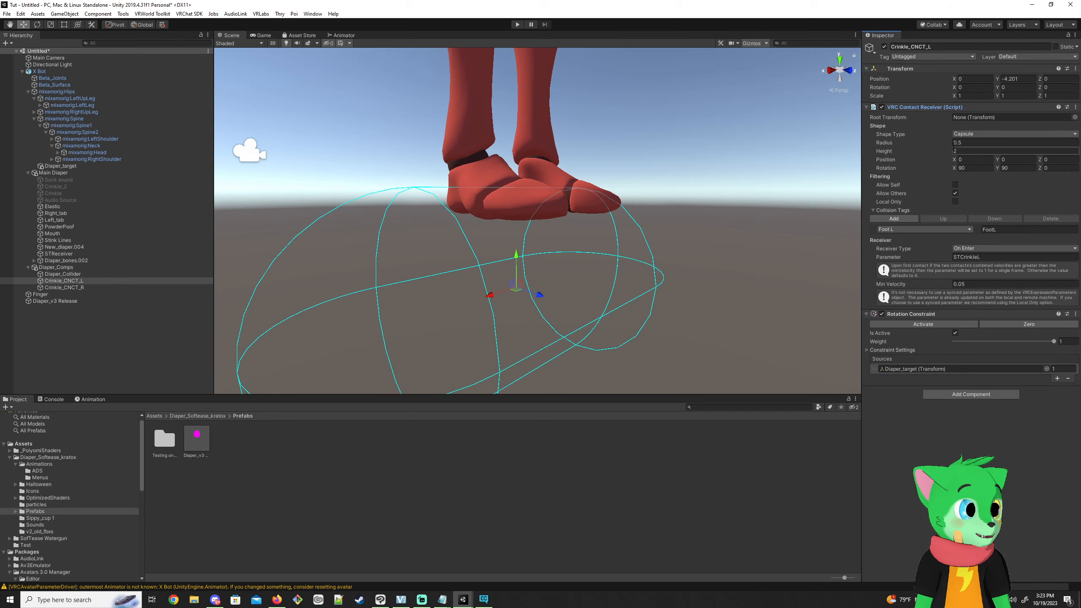
key(s)
right_drag(649, 158, 428, 154)
key(w)
key(s)
key(d)
key(w)
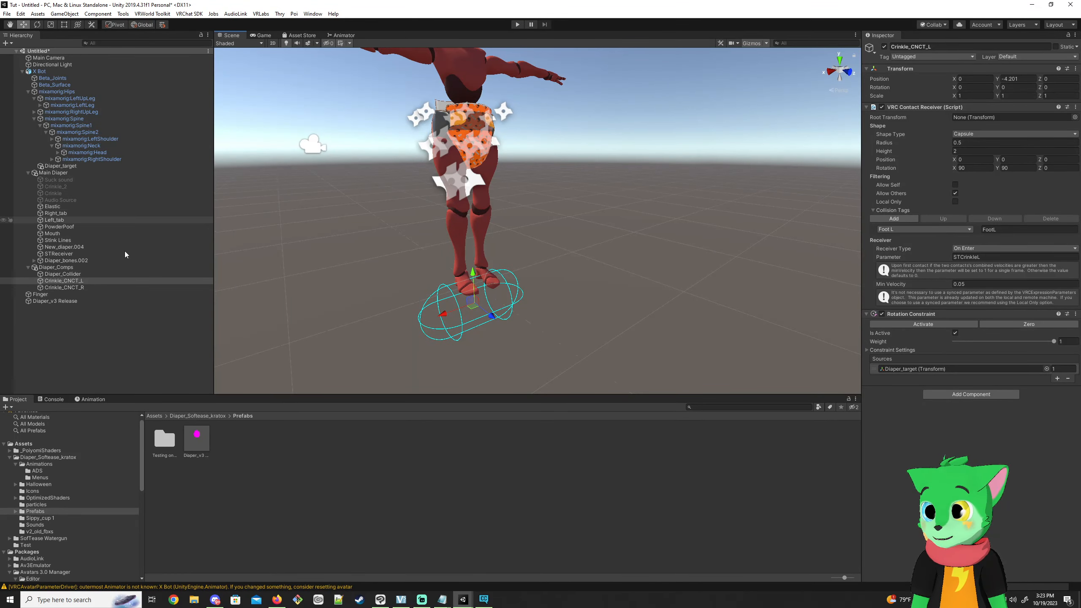
click(53, 173)
right_drag(570, 219, 553, 184)
key(w)
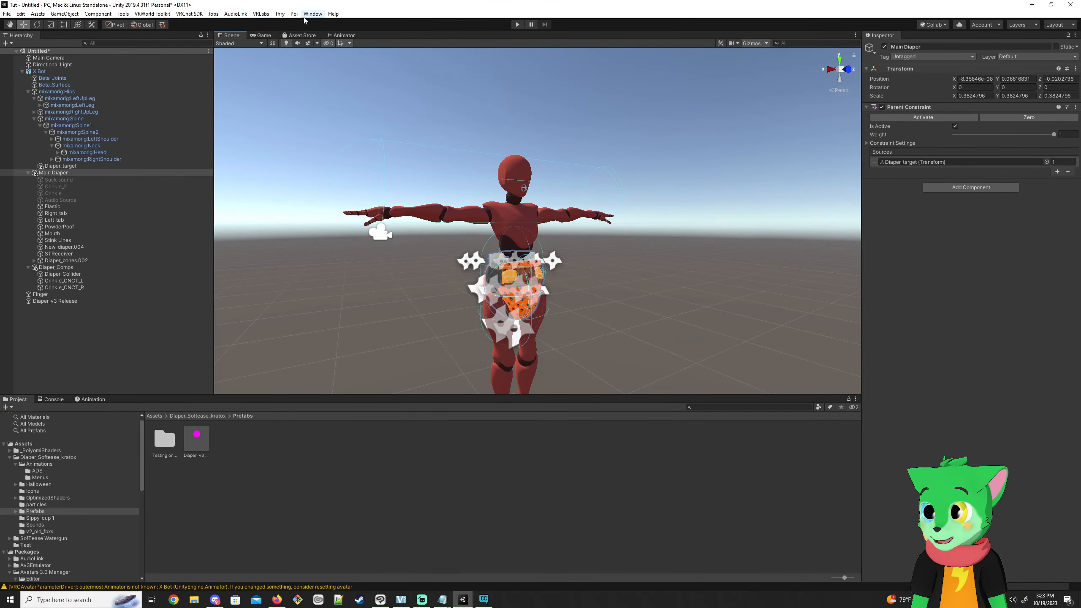
Open the VRLabs Avatars 3.0 Manager and assign X Bot as its avatar.
click(261, 13)
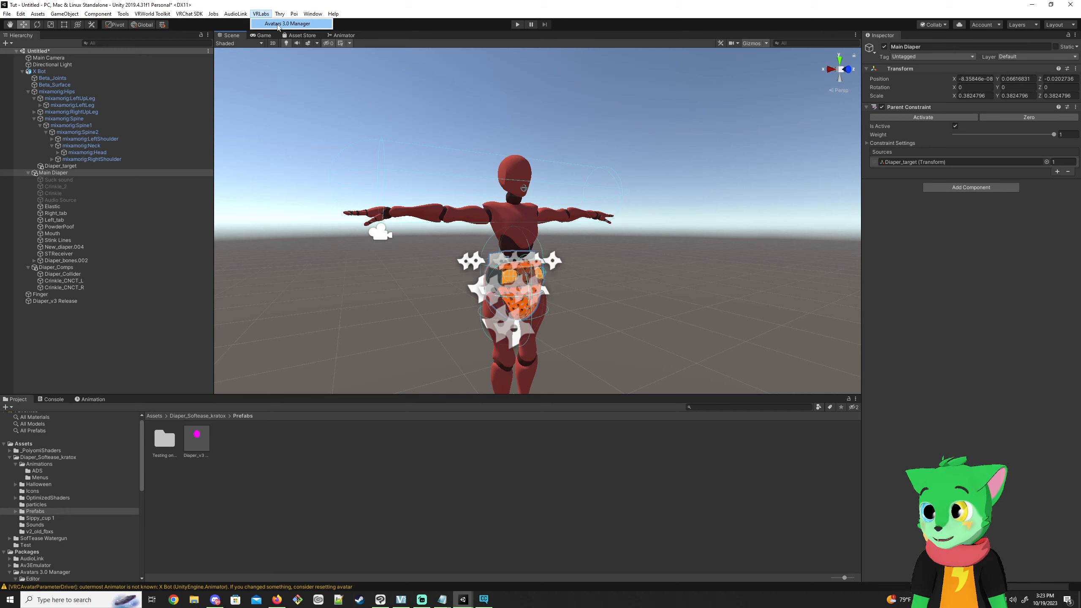
click(263, 24)
drag(39, 72, 593, 106)
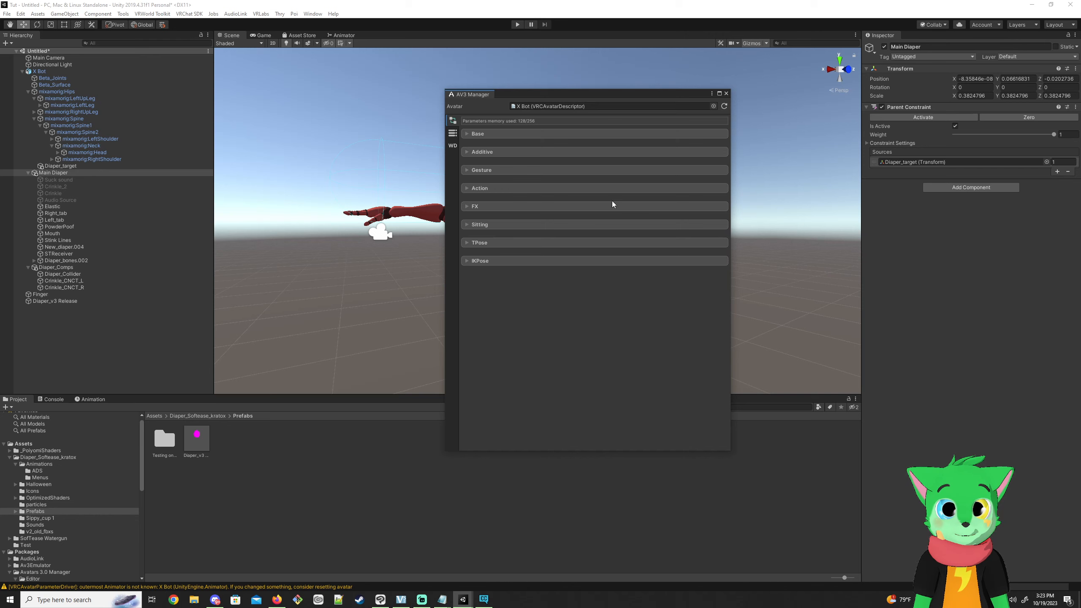
Merge the DiaperFX animator controller onto the avatar's current FX layer controller.
click(466, 206)
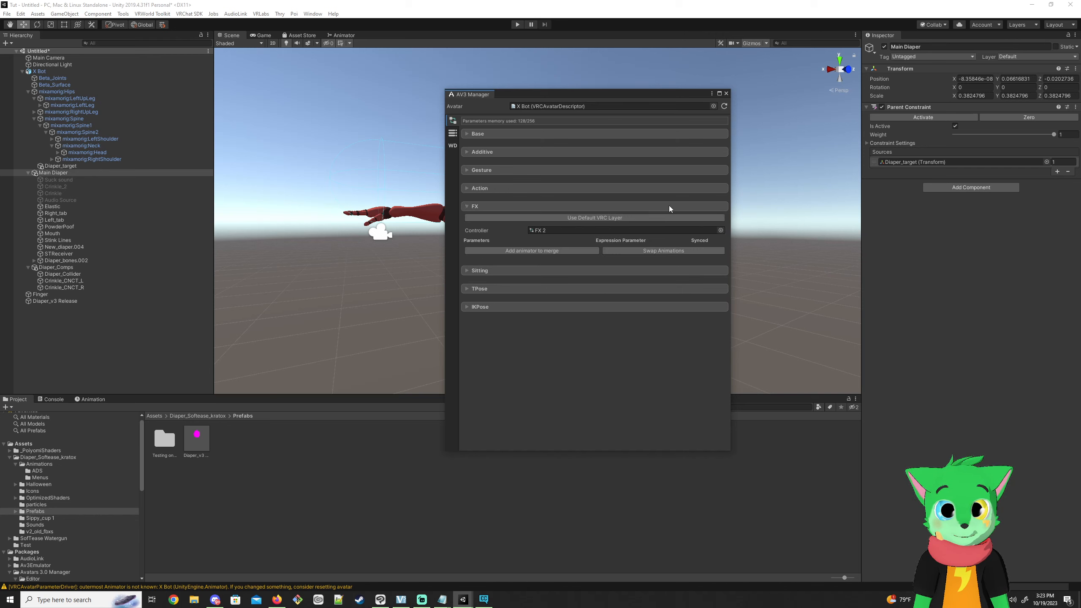
click(530, 250)
click(720, 263)
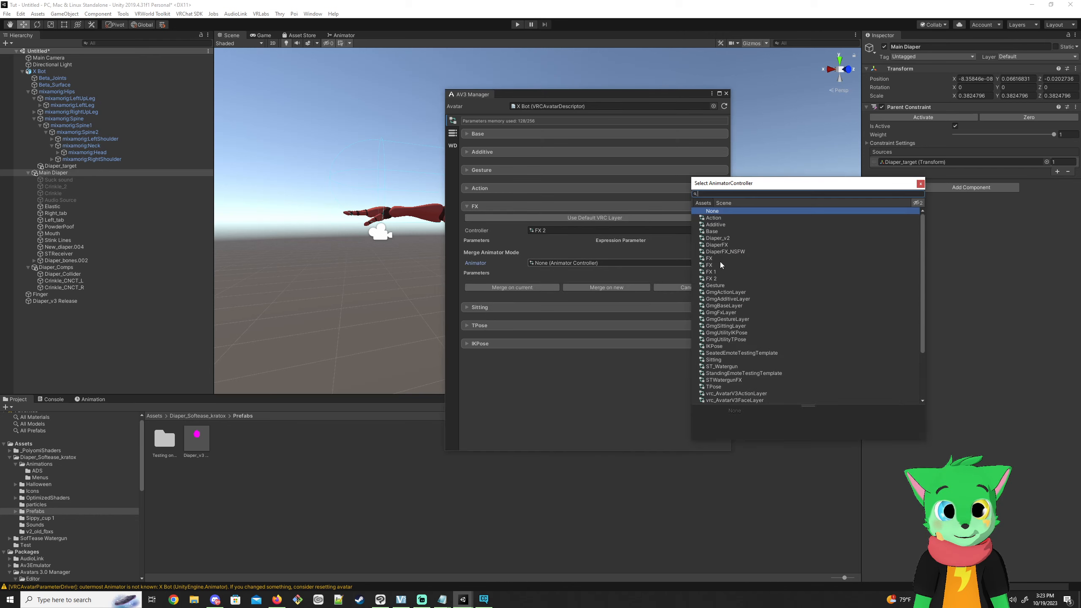
click(723, 245)
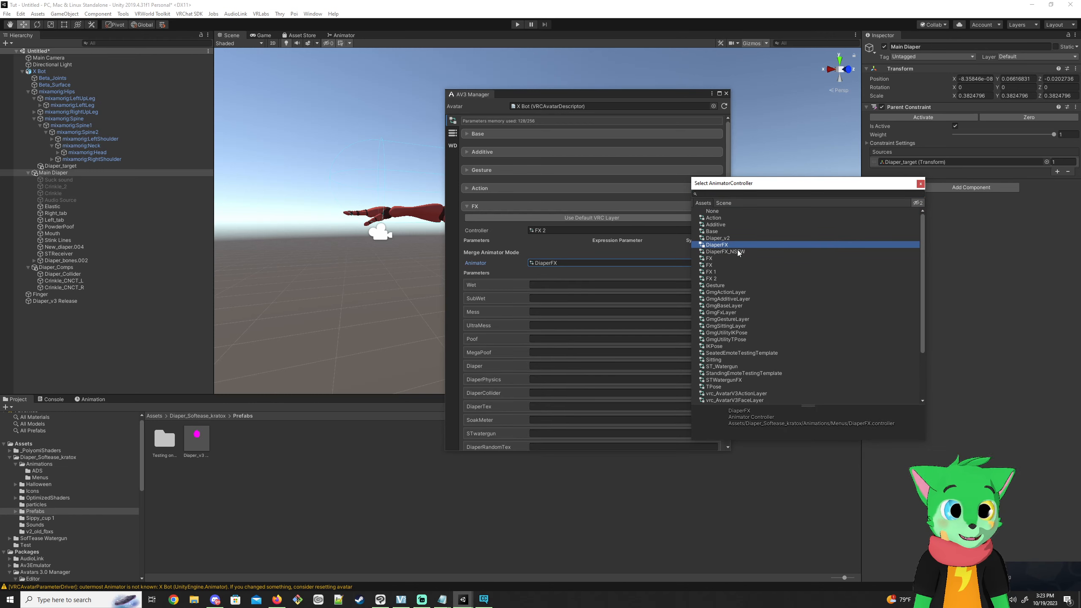
click(740, 252)
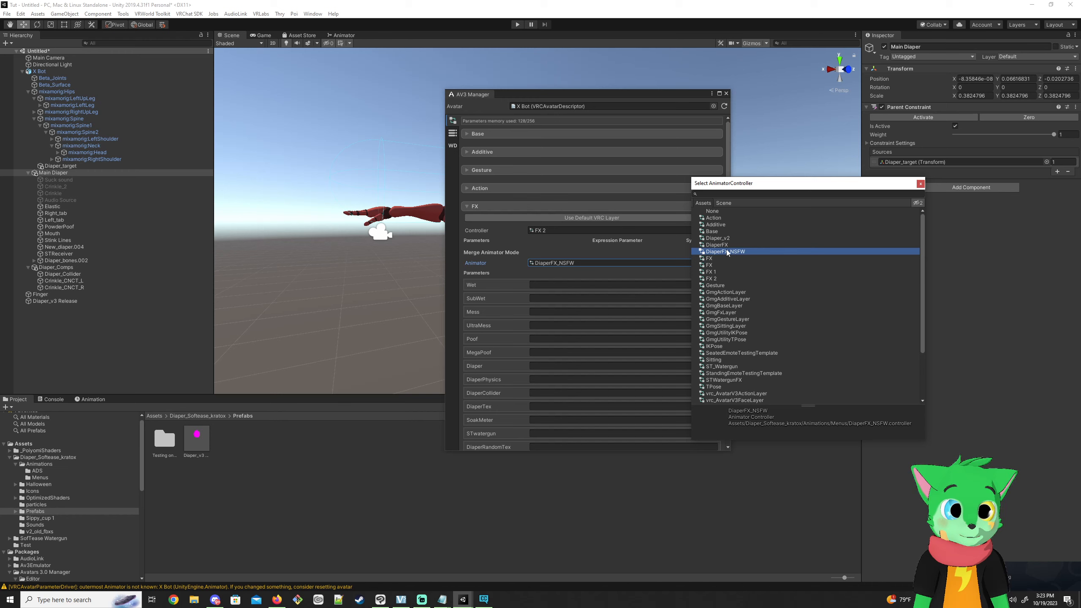
click(741, 245)
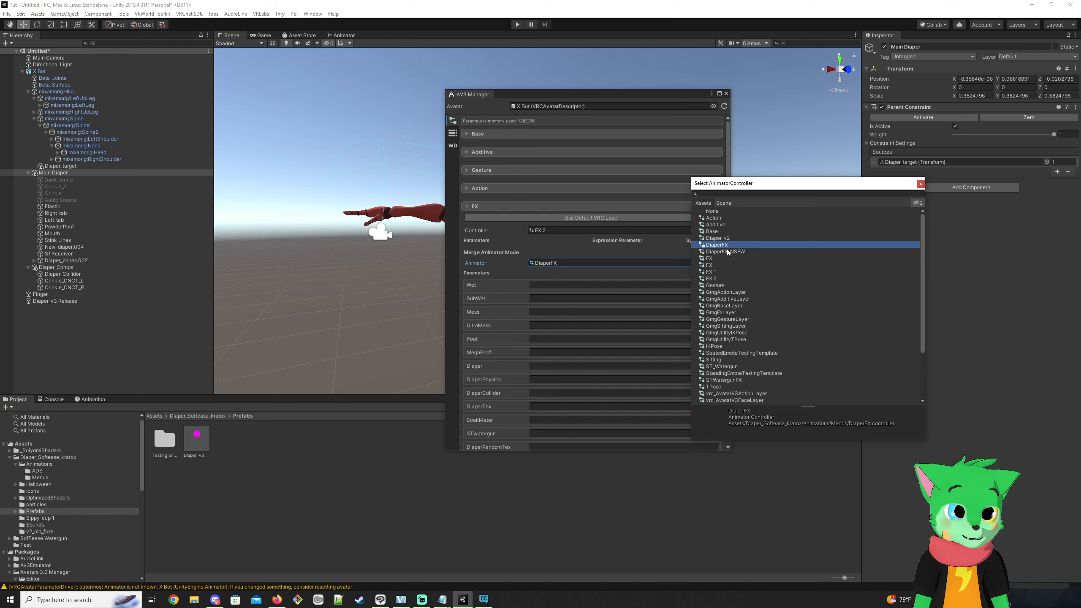
click(719, 250)
click(719, 246)
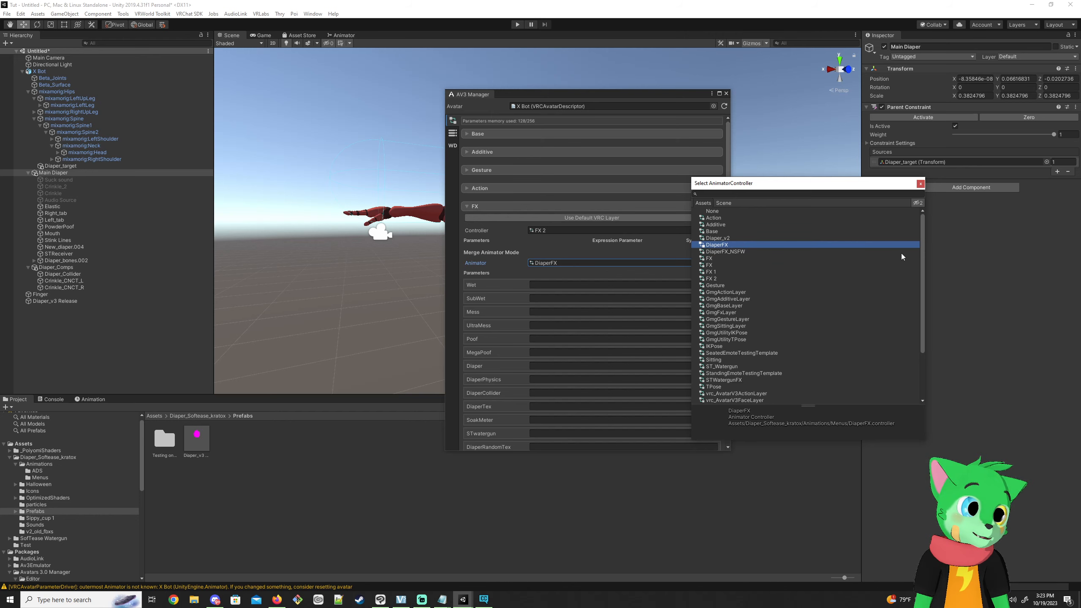
click(921, 184)
scroll(602, 272, down, 15)
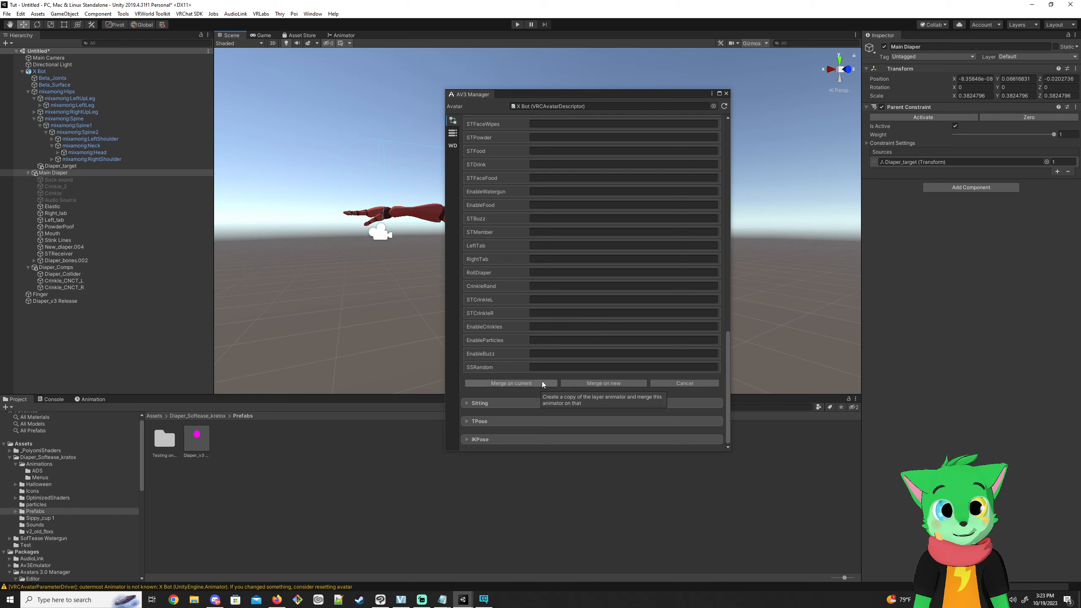
click(526, 382)
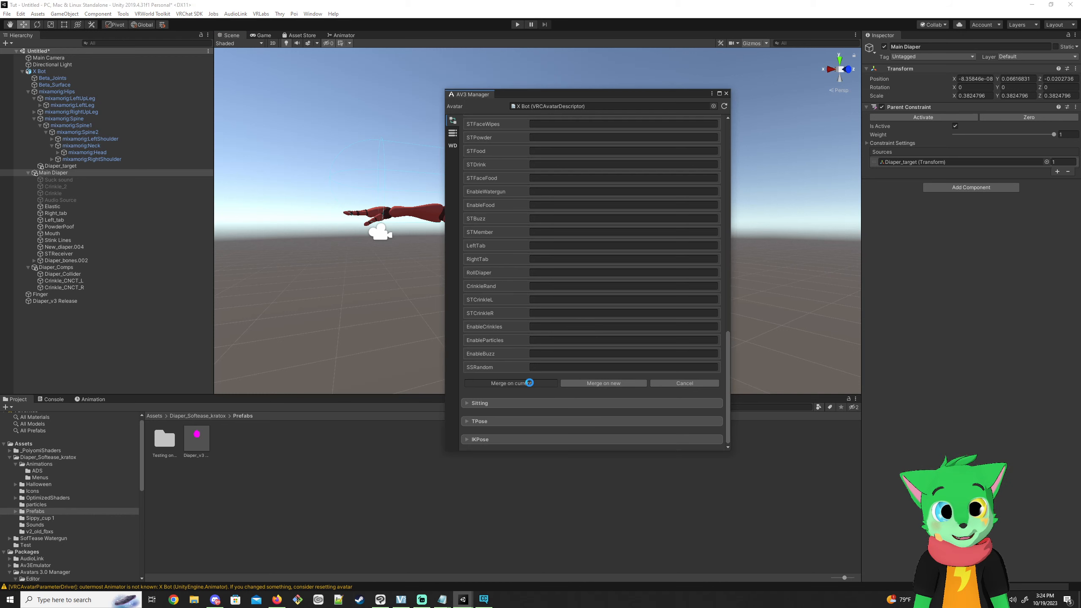
Copy the DiaperPARAMs expression parameters into X Bot's expression parameters.
click(453, 134)
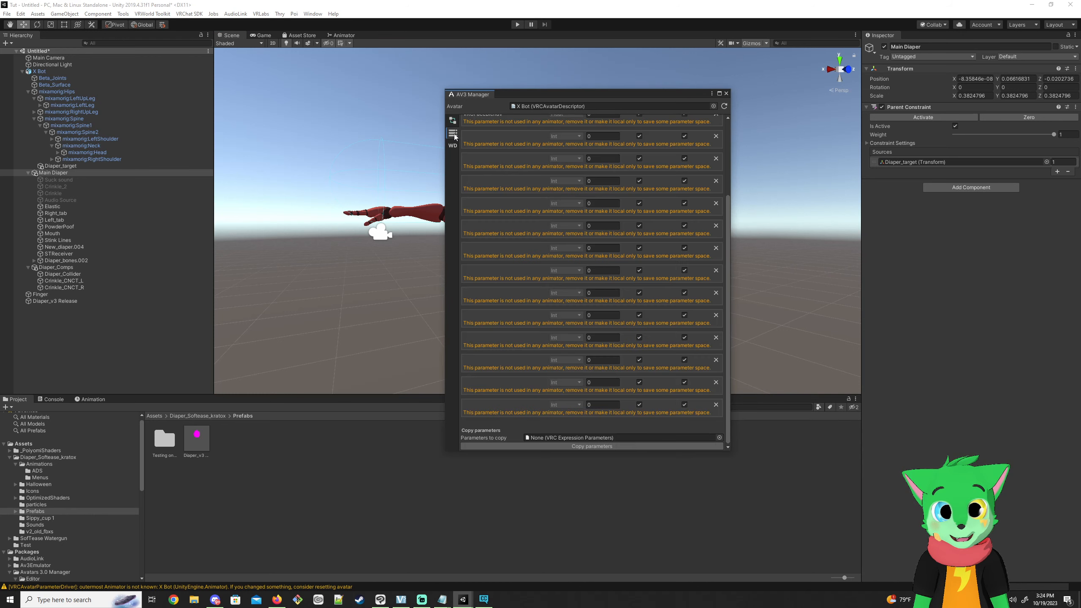
click(719, 438)
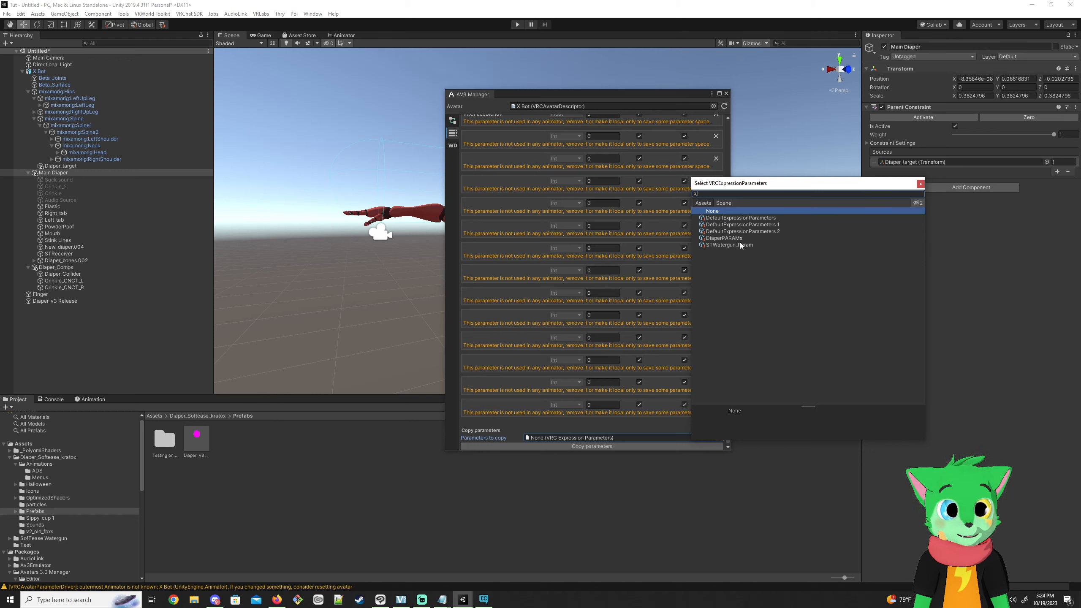
click(724, 239)
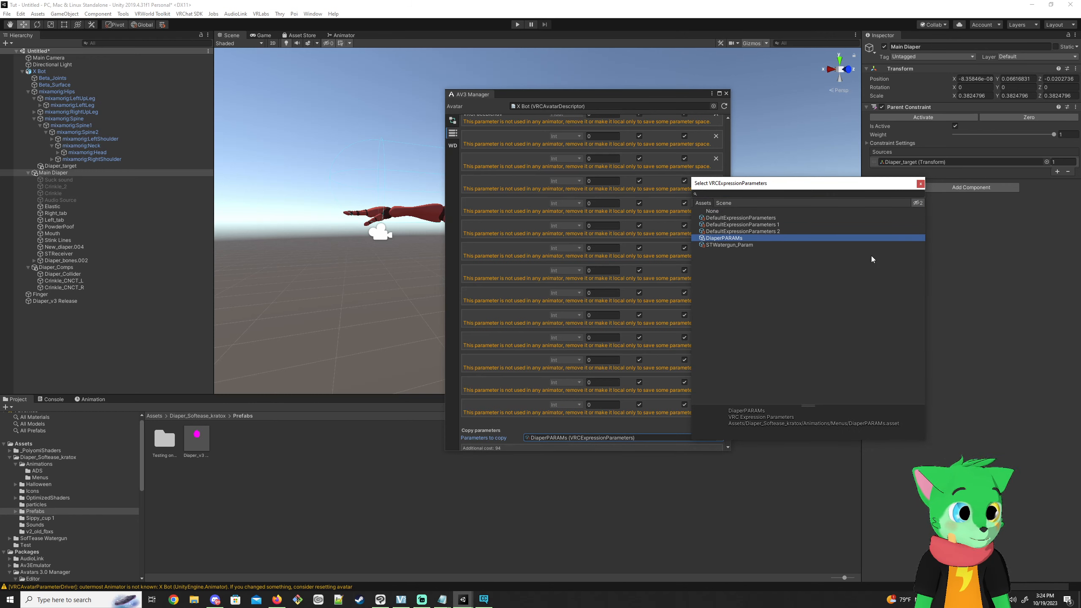
click(920, 183)
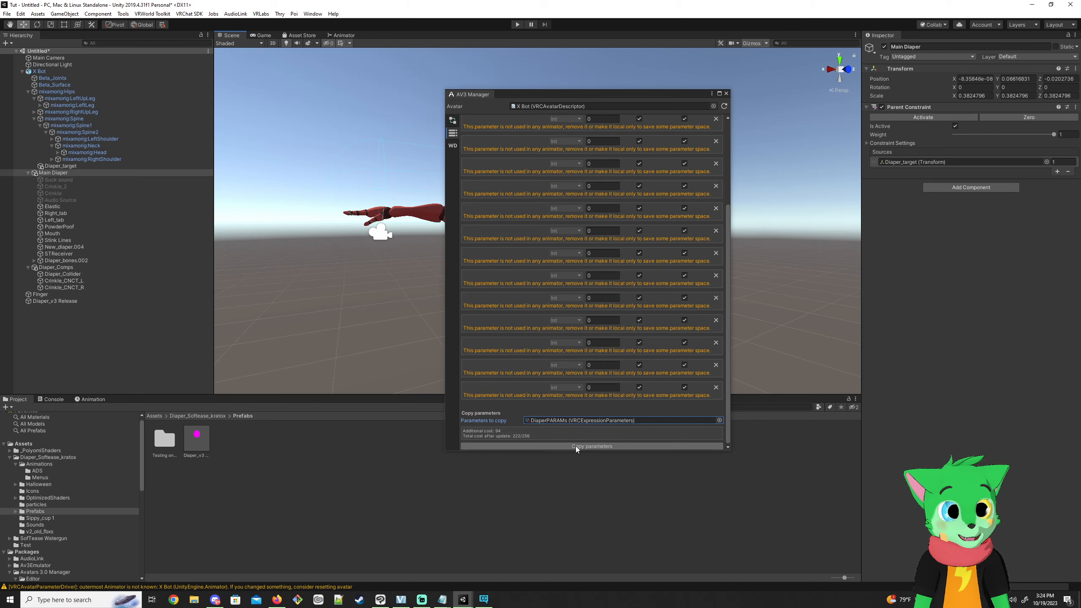
click(582, 446)
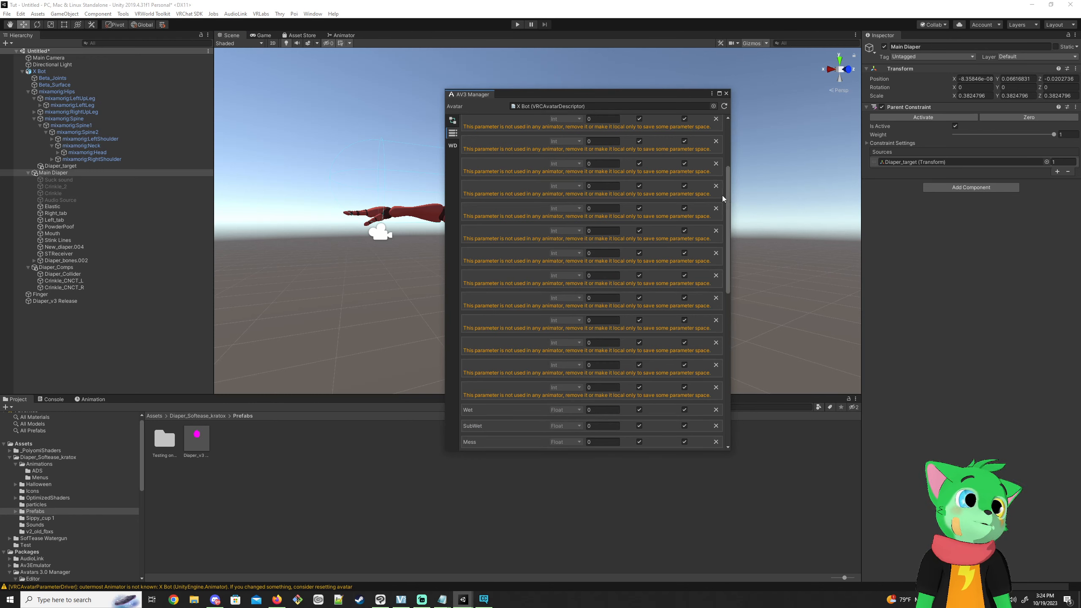
Review the avatar's expression parameter list and parameter memory usage, and close the AV3 Manager.
scroll(497, 130, up, 10)
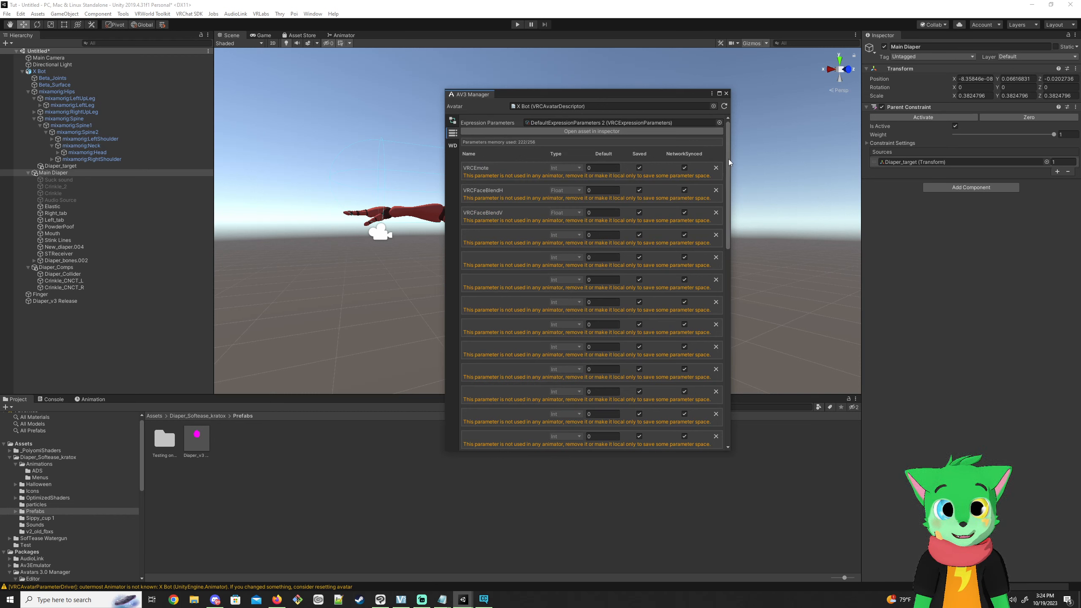
drag(728, 159, 721, 191)
scroll(601, 361, up, 3)
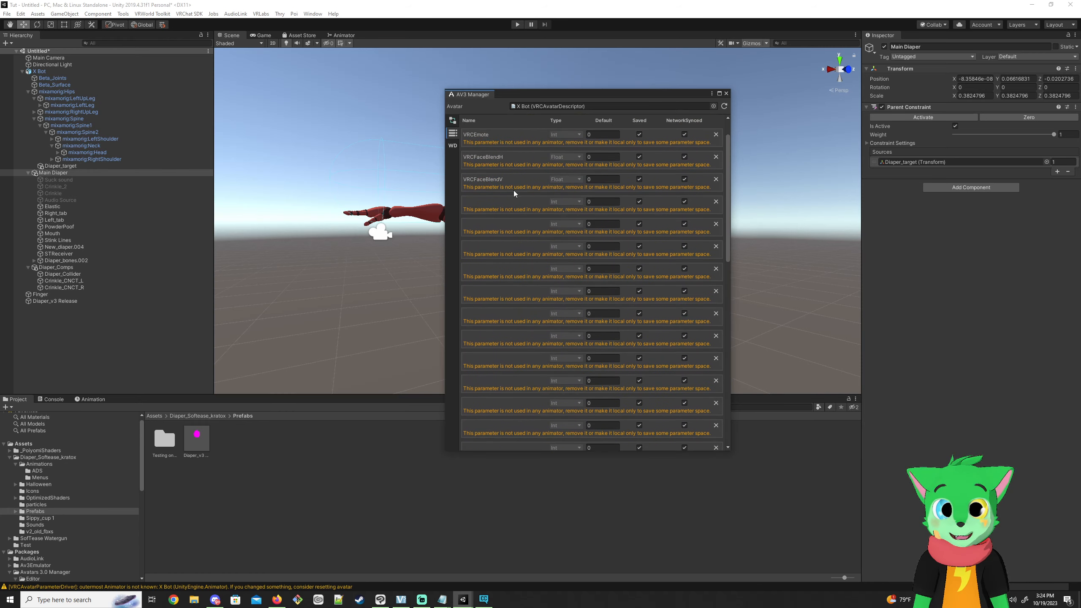
scroll(590, 235, down, 5)
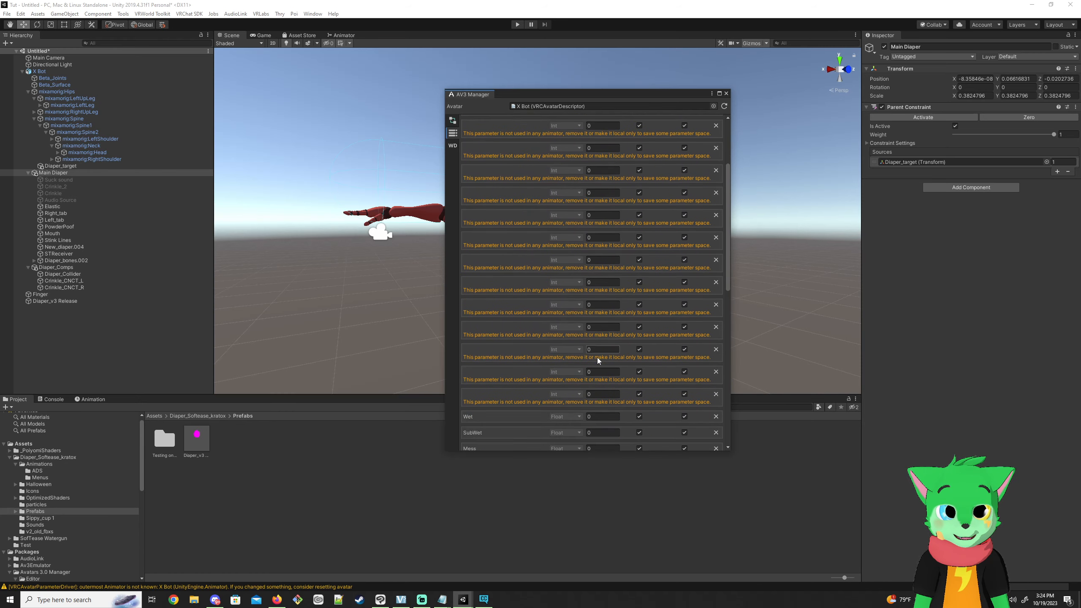
scroll(571, 242, up, 6)
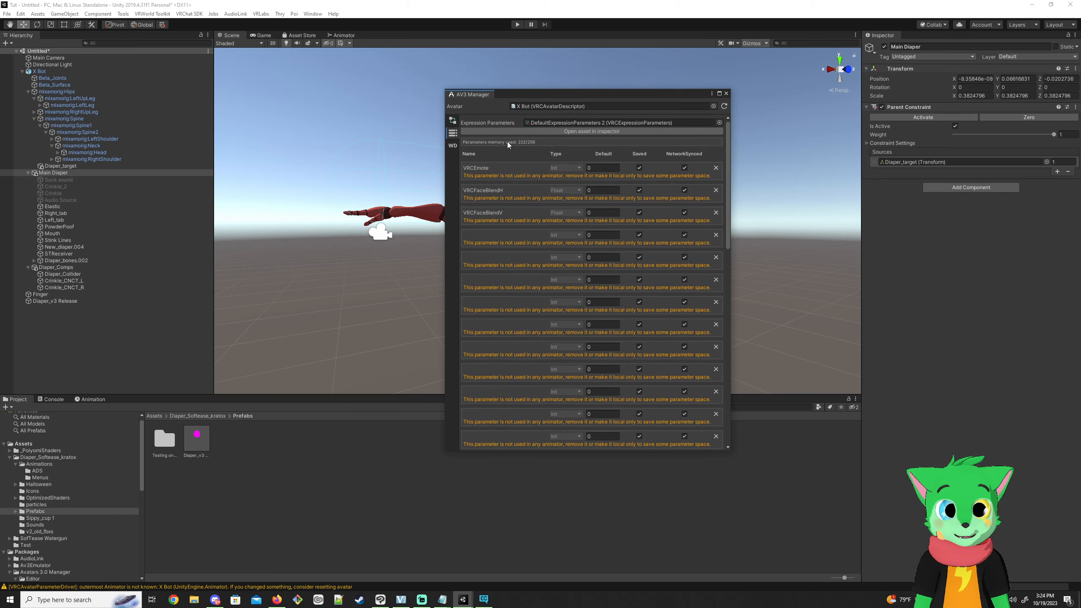
drag(727, 169, 746, 155)
click(726, 93)
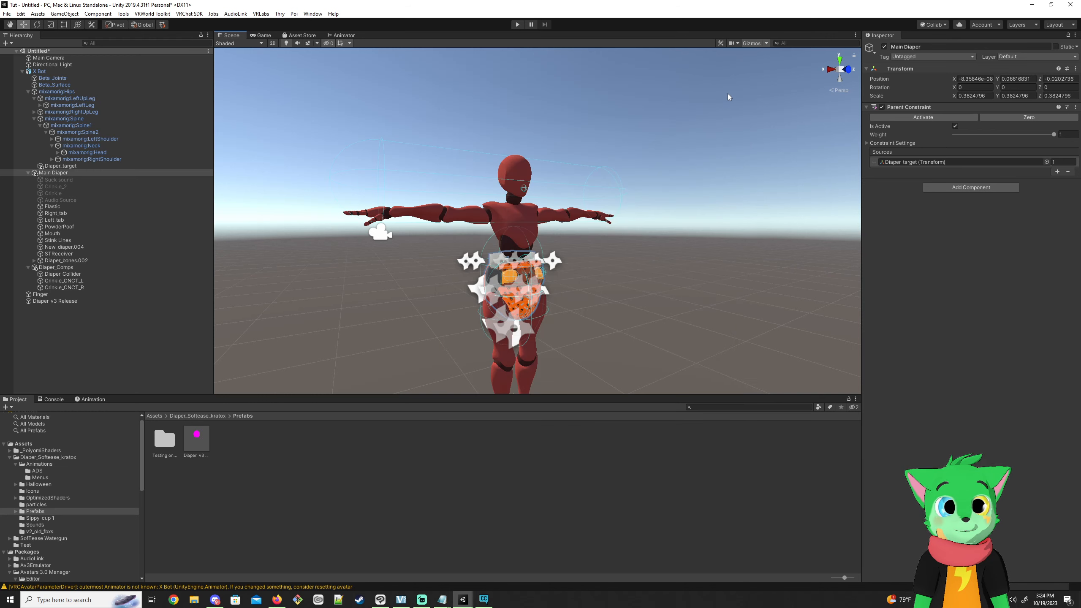
Locate the expressions menu asset referenced by X Bot's avatar descriptor and open DefaultExpressionsMenu 2 for editing.
click(36, 72)
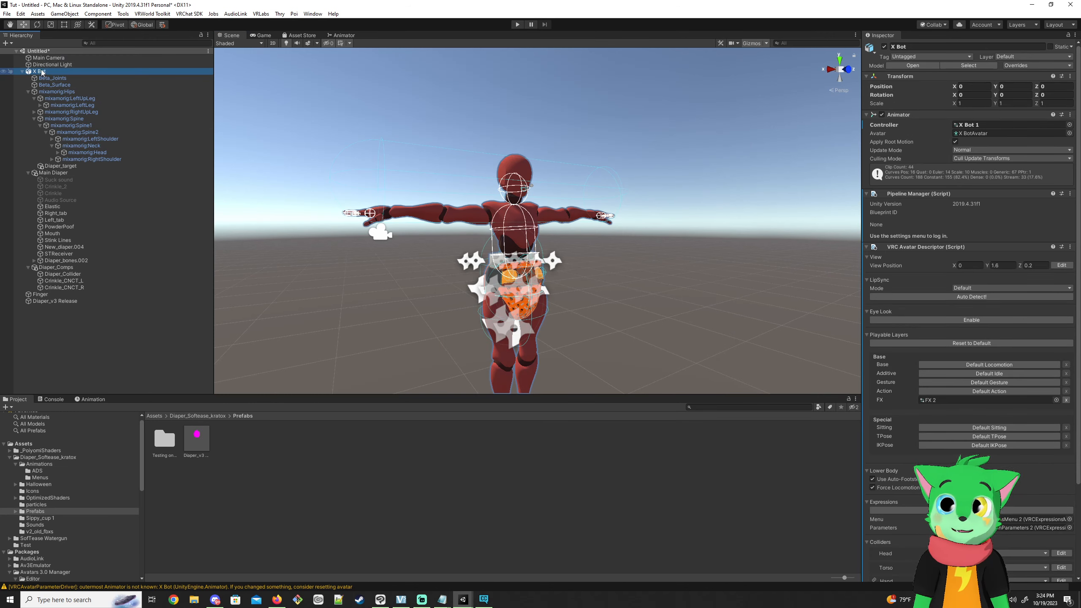
scroll(920, 286, down, 5)
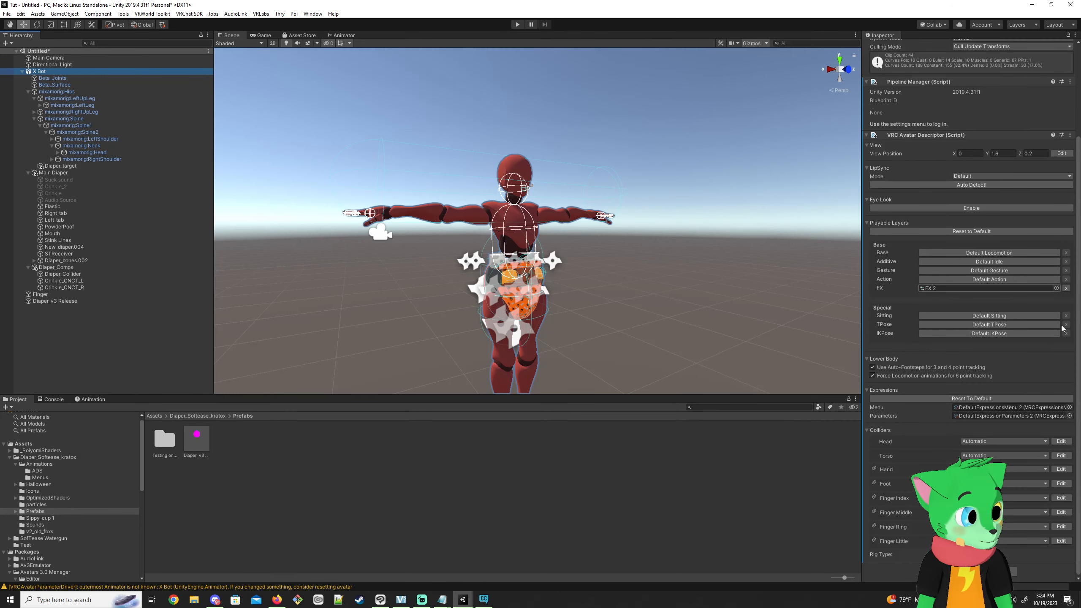
click(1001, 408)
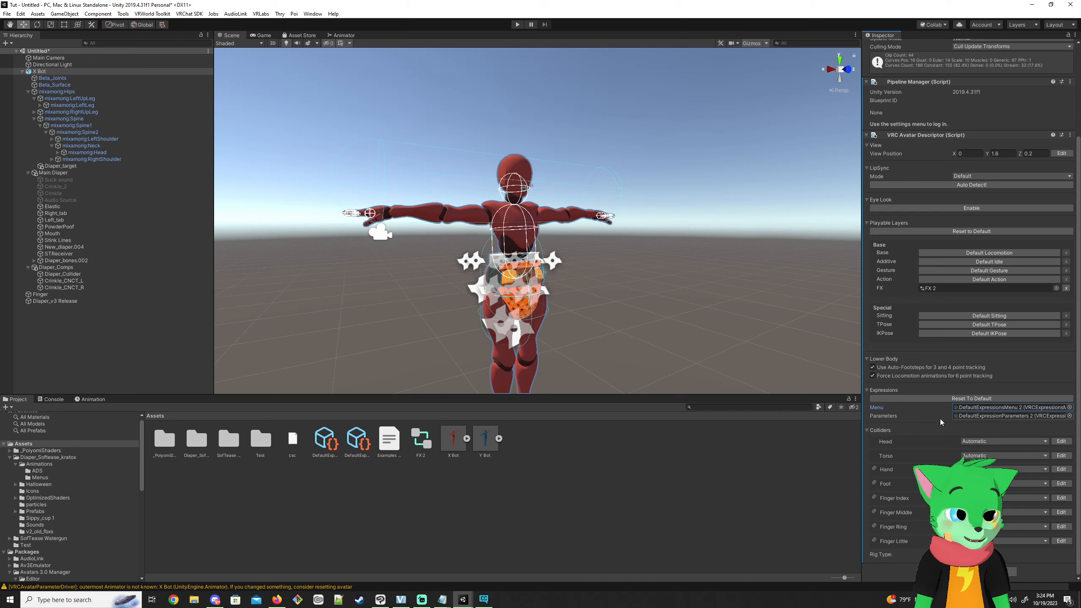
click(1037, 408)
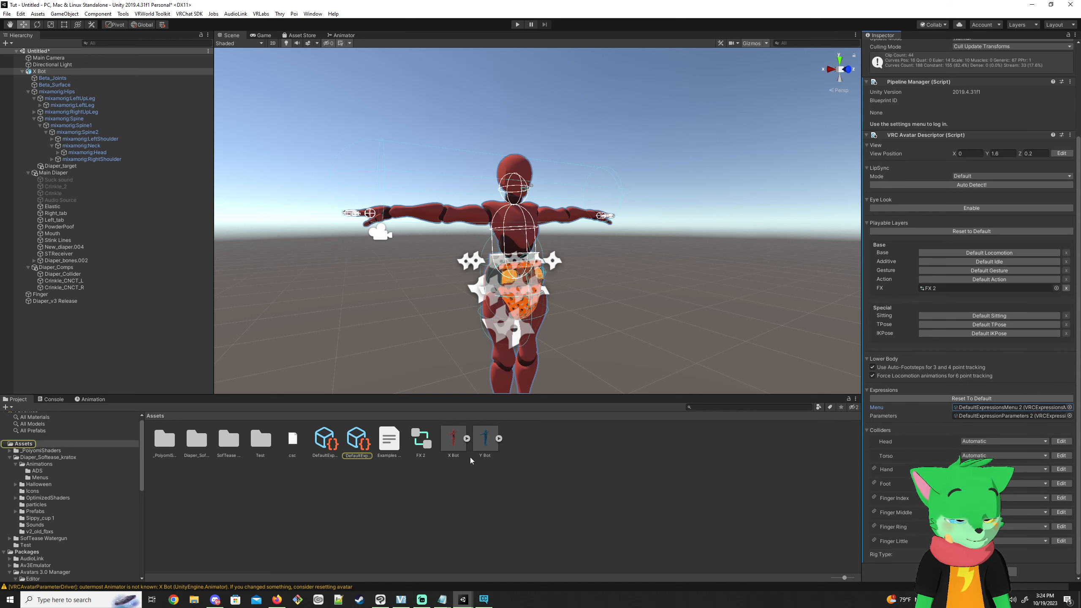
click(363, 445)
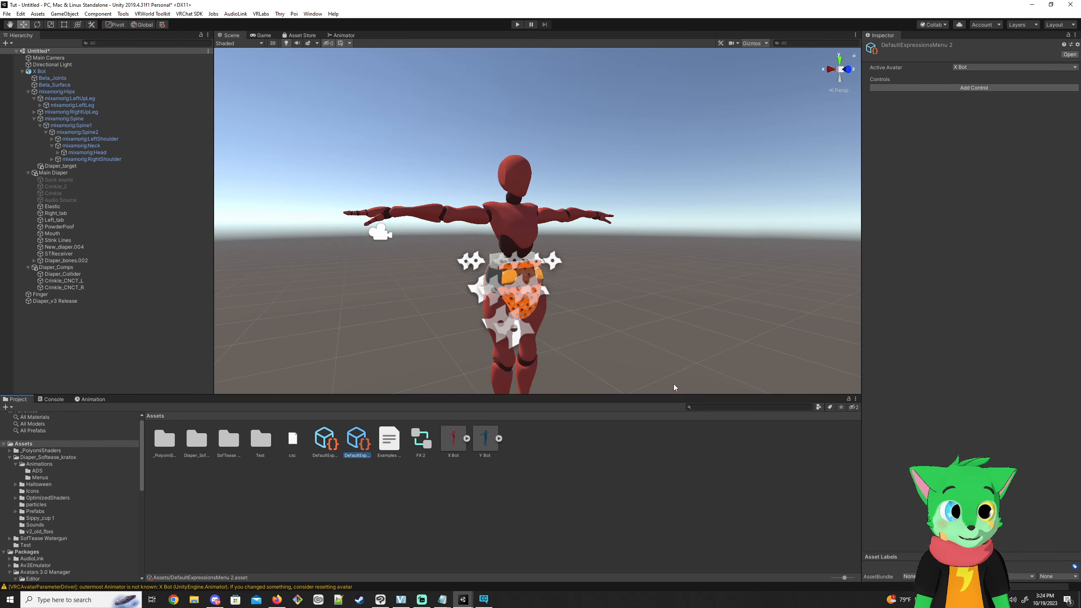
Add a new control to DefaultExpressionsMenu 2 and name it ST_Menu.
click(986, 88)
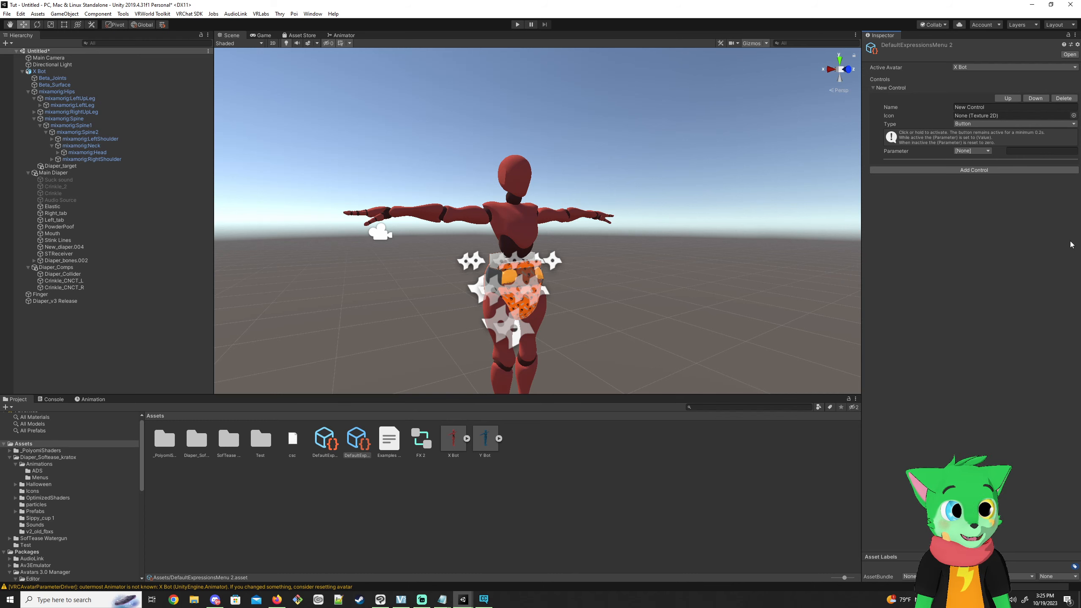
click(991, 107)
text(ST_Menu)
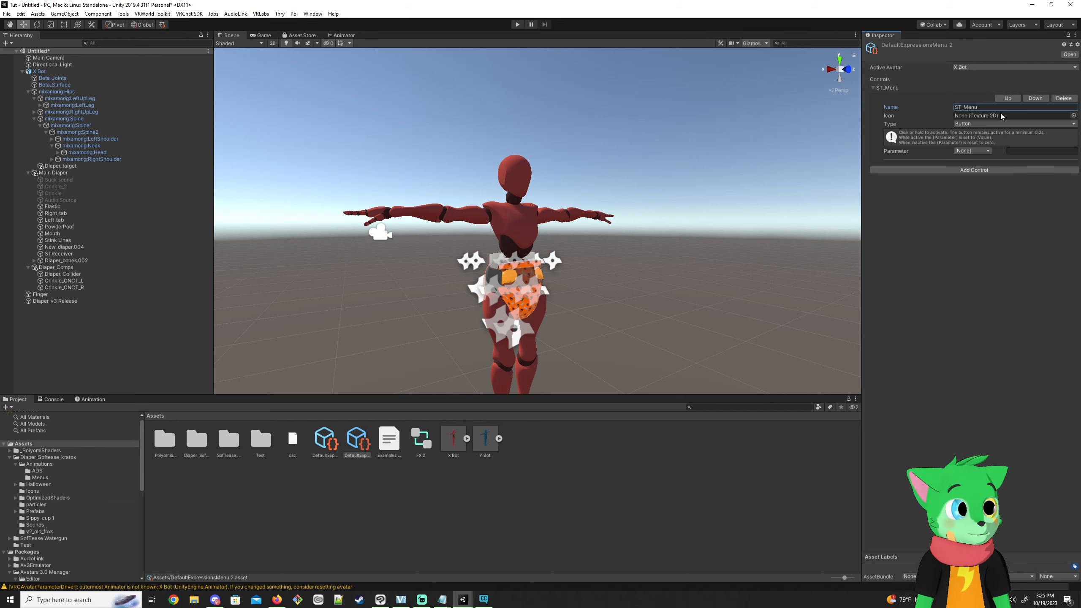
Make the ST_Menu control a Sub Menu and assign Softease_Diaper_Menu as its submenu.
click(995, 124)
click(981, 153)
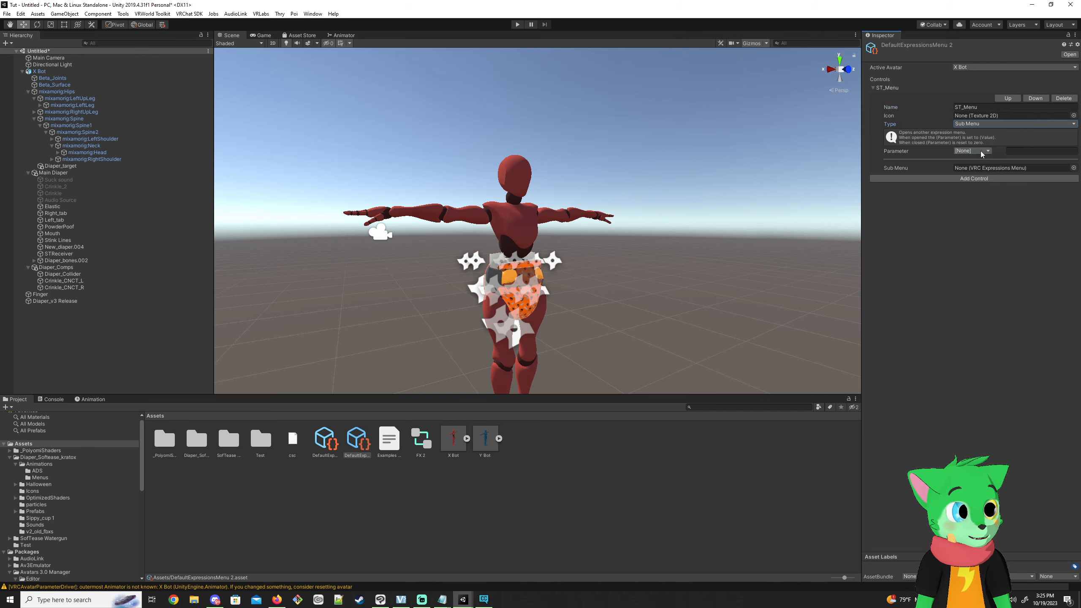
click(1074, 168)
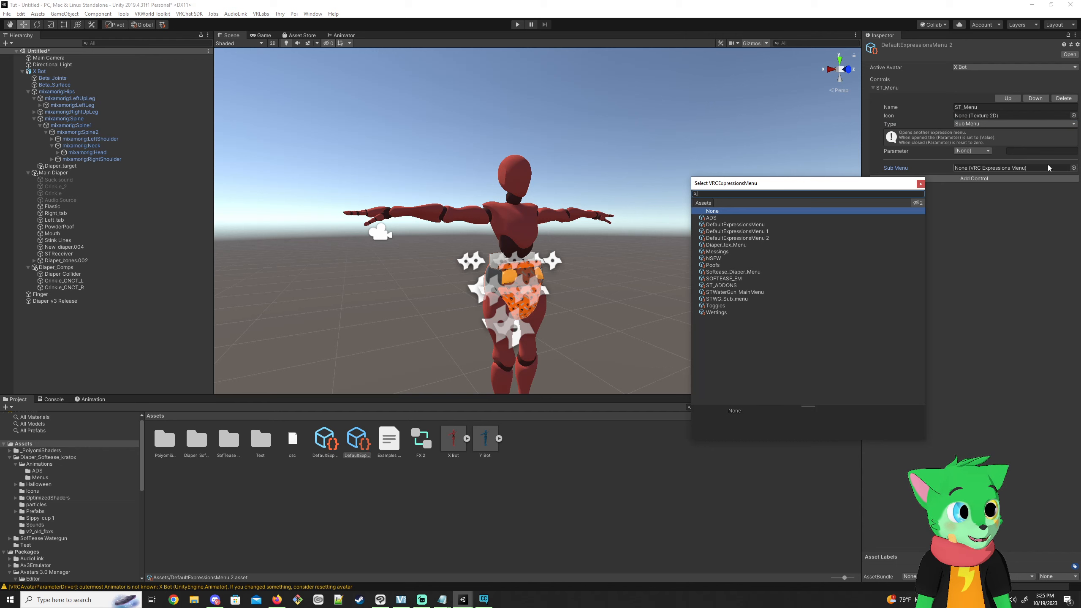
drag(822, 183, 731, 140)
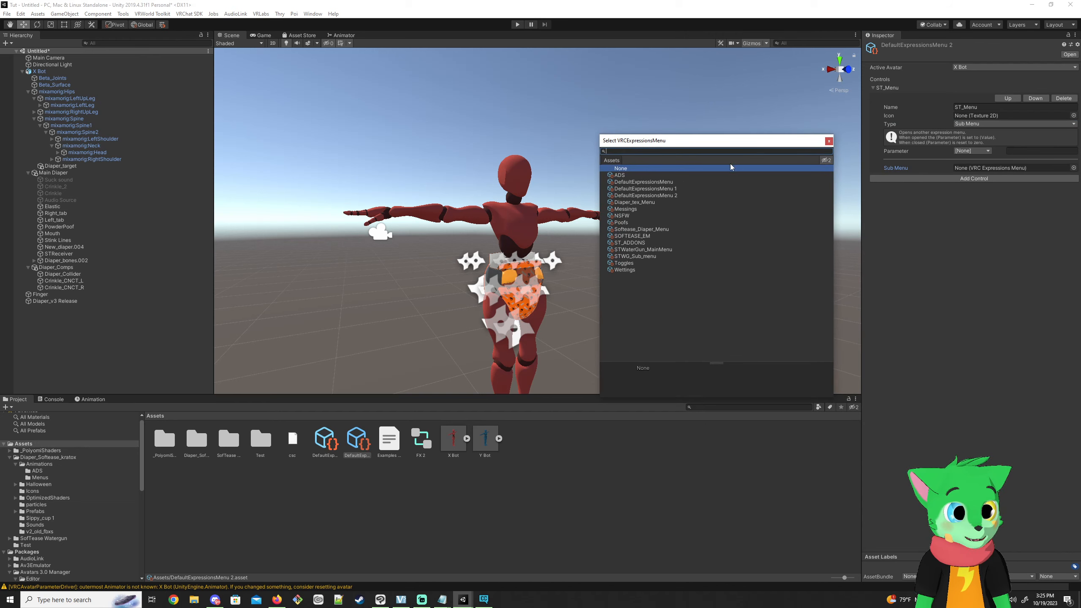
click(661, 230)
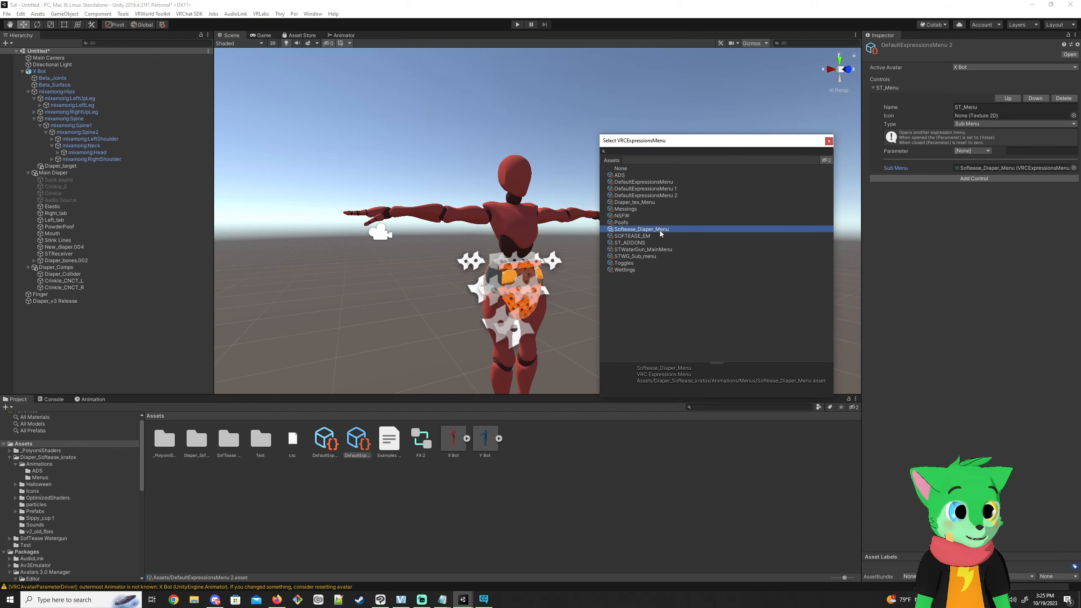
double_click(705, 230)
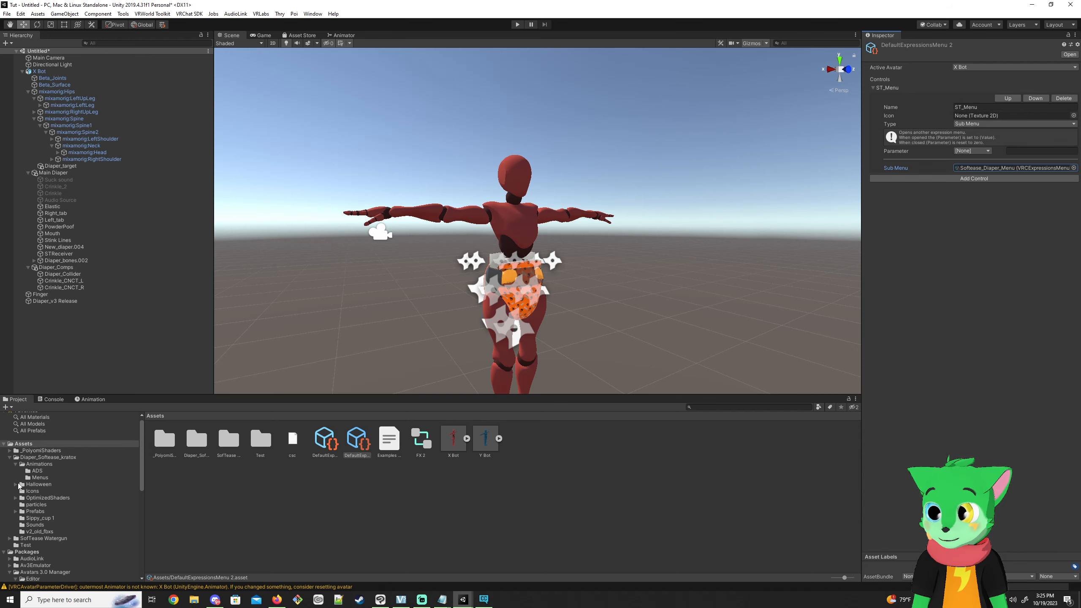
Assign Softease_icon3 from the Diaper_Softease_kratox Icons folder as the icon of the ST_Menu control.
click(53, 458)
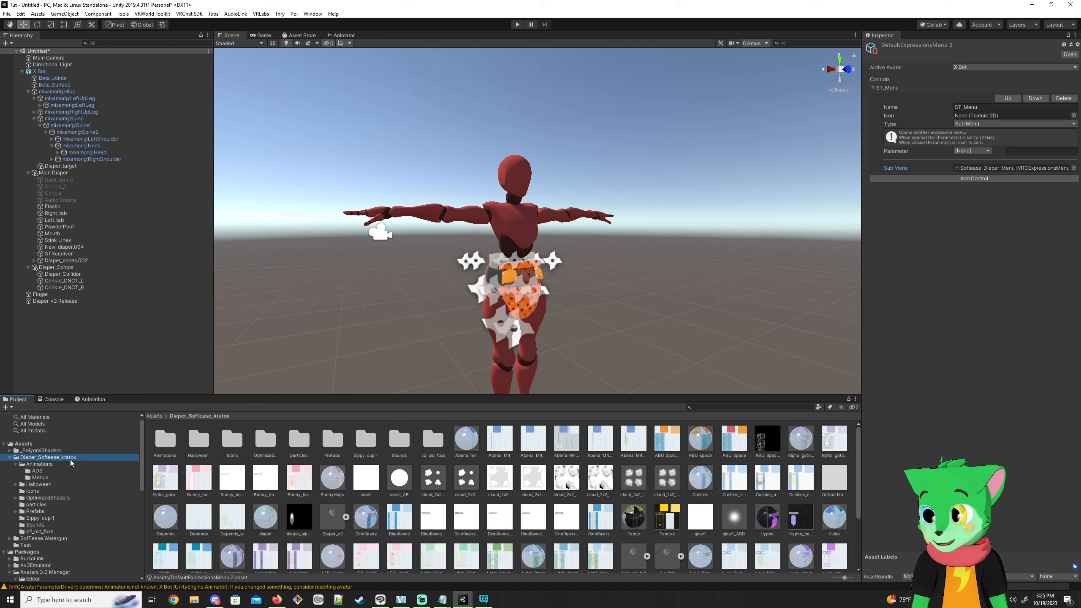
click(41, 478)
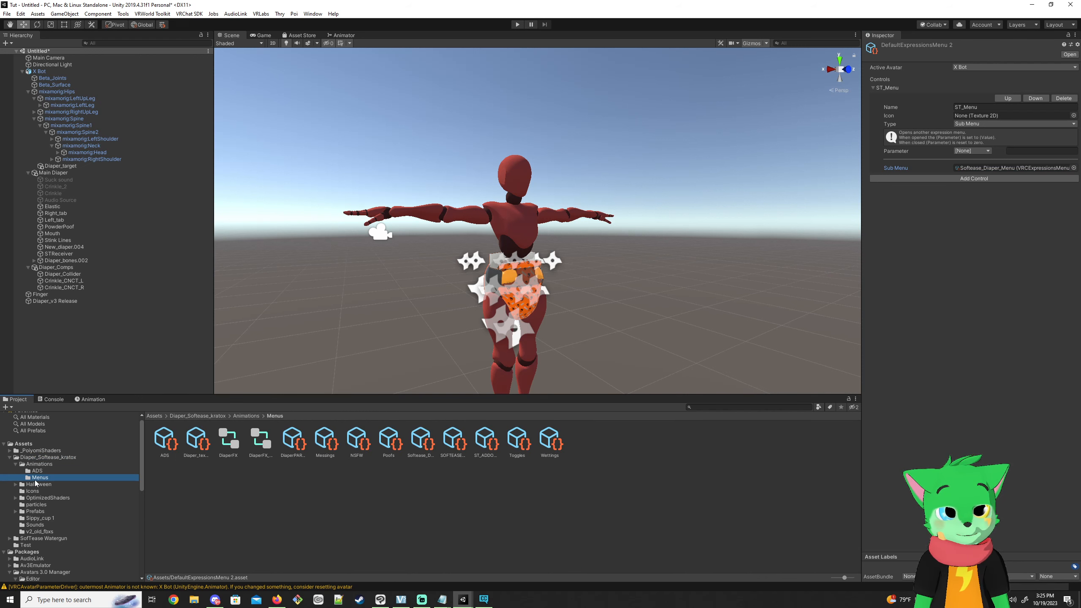
click(33, 491)
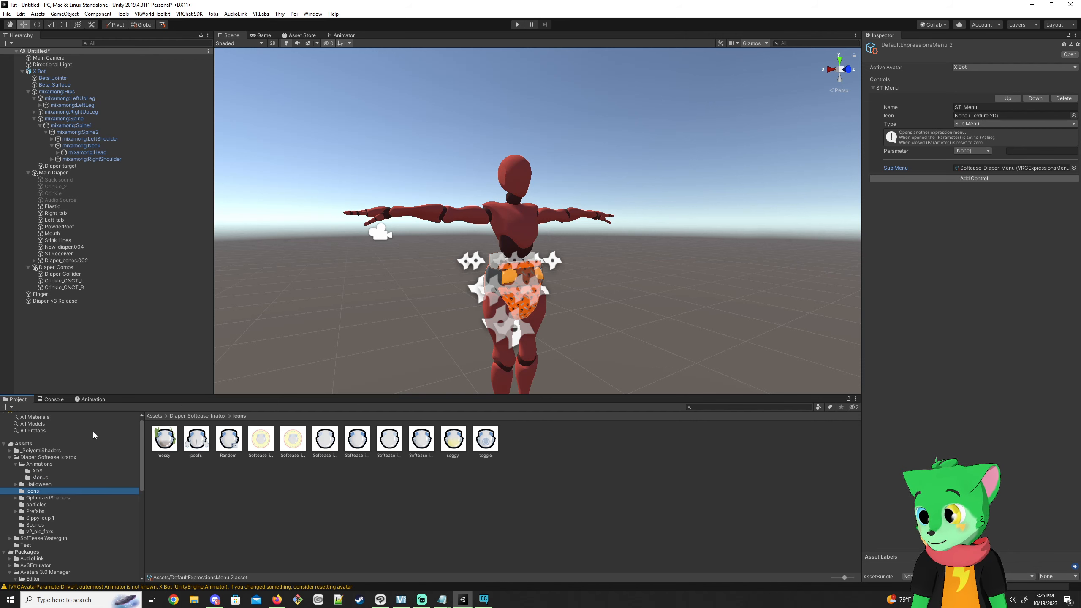
drag(360, 443, 998, 116)
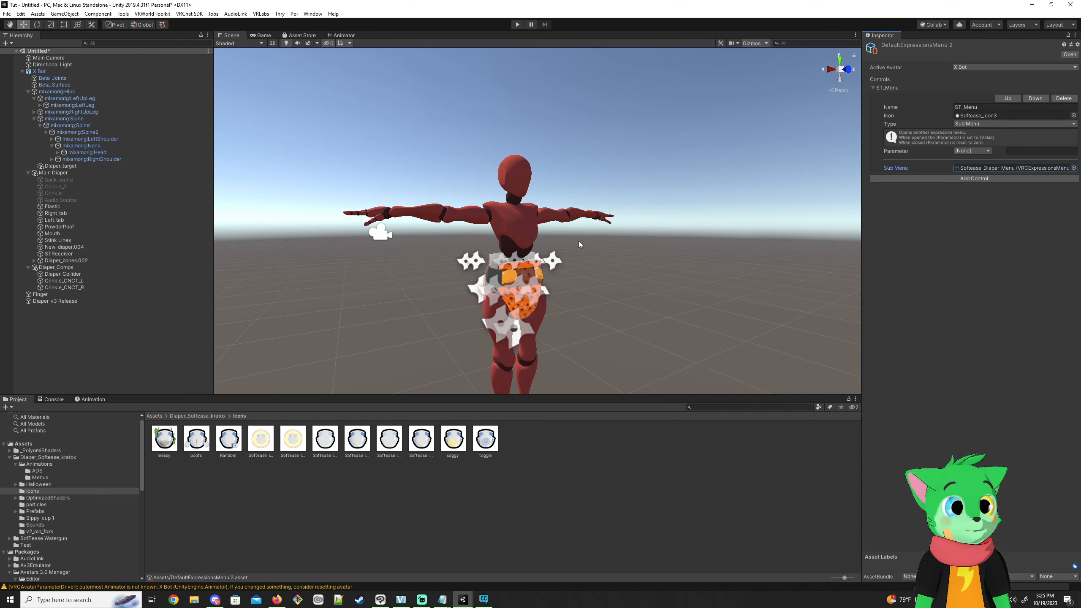
key(s)
mouse_move(580, 245)
right_down()
mouse_move(580, 258)
mouse_move(576, 244)
right_up()
key(d)
key(w)
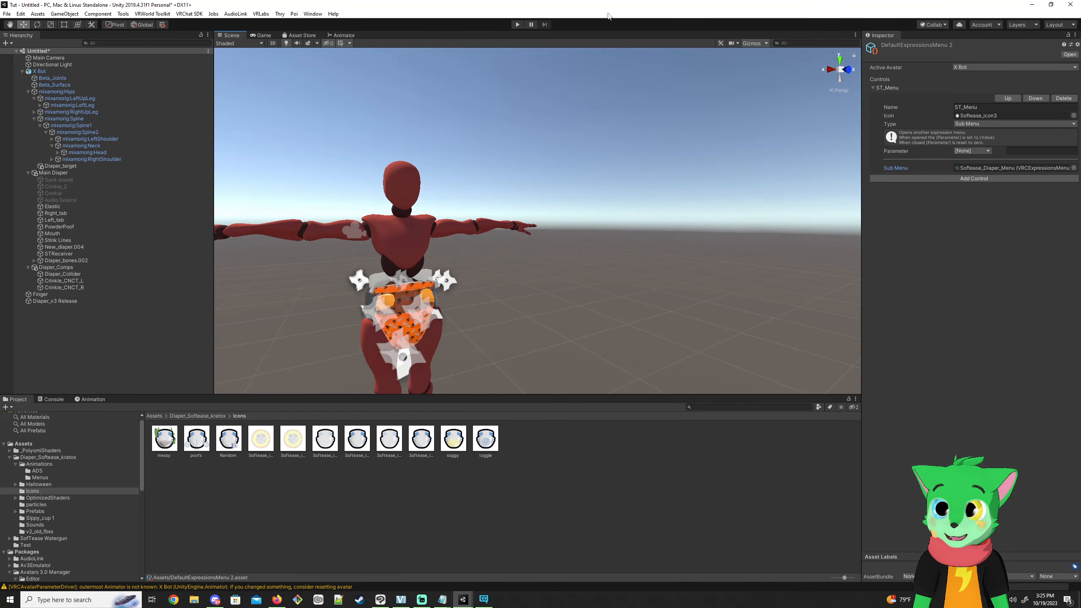
click(518, 25)
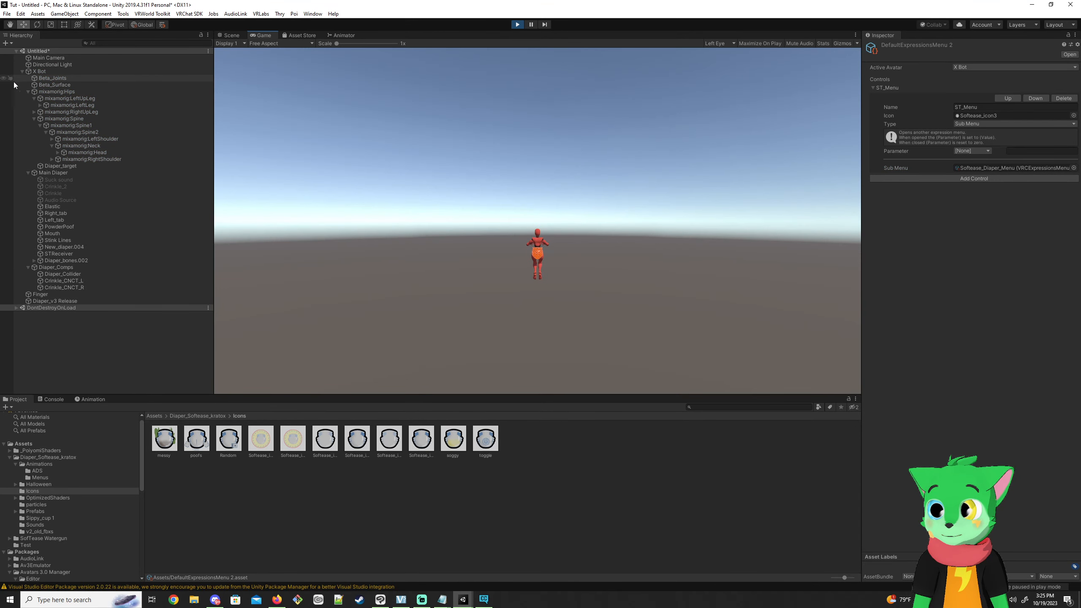
click(518, 25)
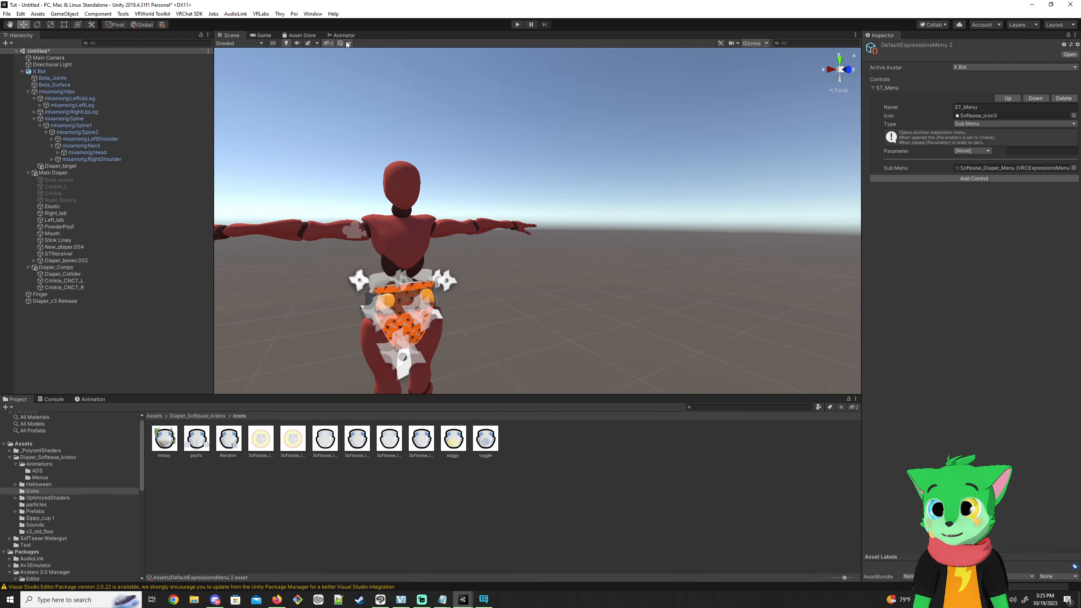
Add the Gesture Manager Emulator to the scene, select its GestureManager object and start play mode.
click(123, 13)
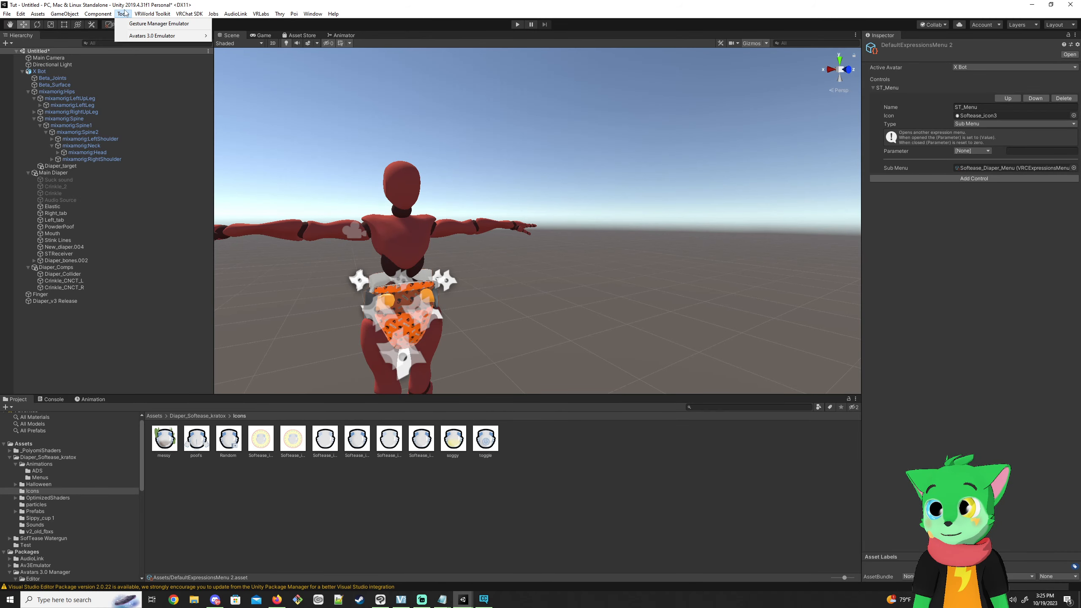
click(141, 24)
click(66, 65)
click(517, 25)
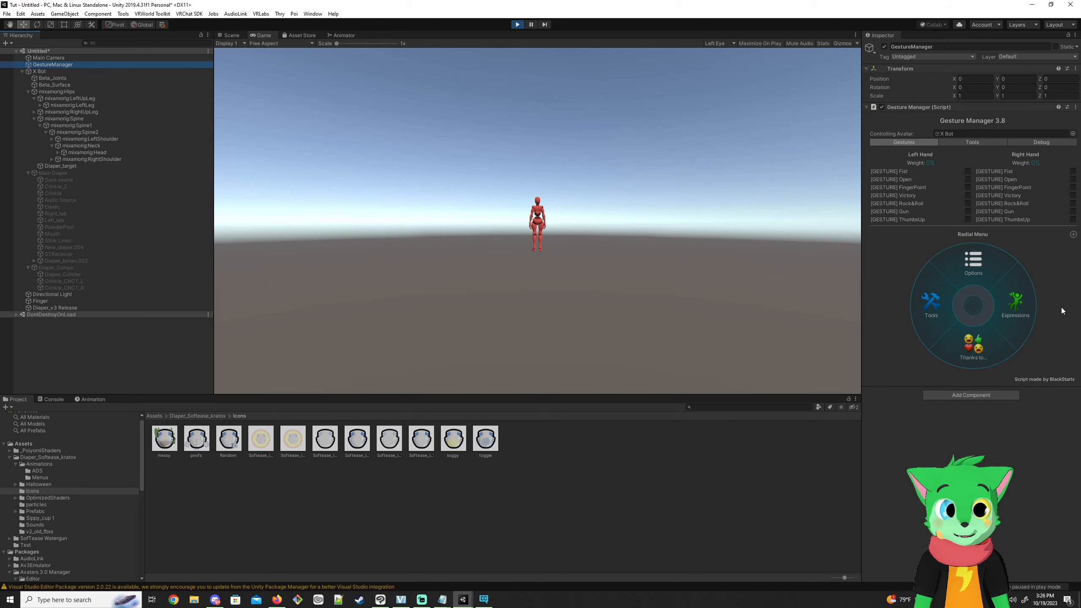
Test Diaper Toggle on X Bot through Expressions, ST_Menu and Toggles in the radial menu, viewing the avatar in the scene.
click(232, 35)
key(s)
right_drag(530, 206, 575, 217)
key(w)
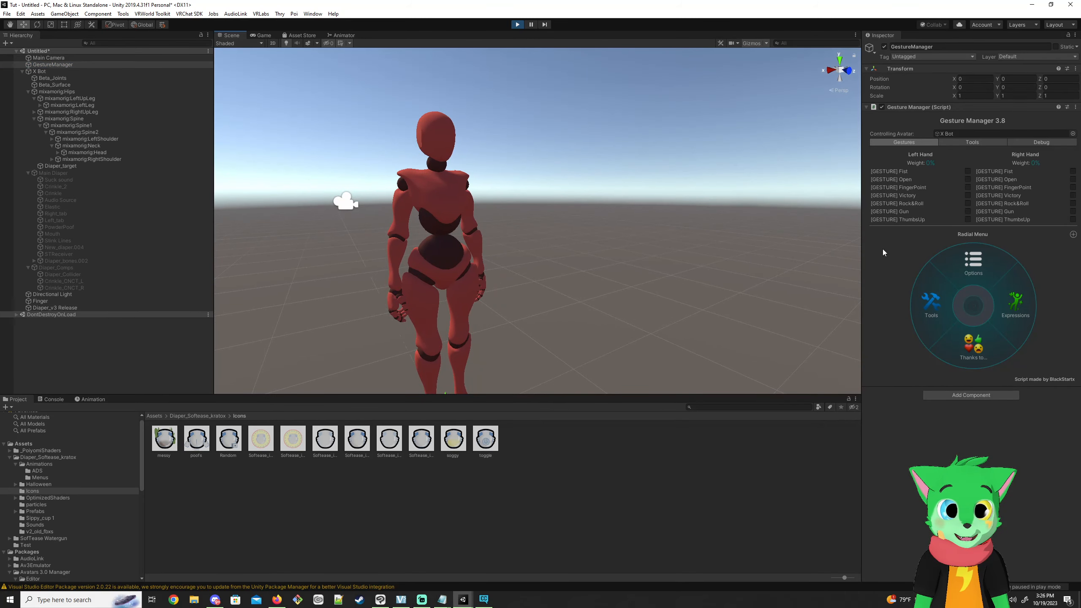
click(1011, 316)
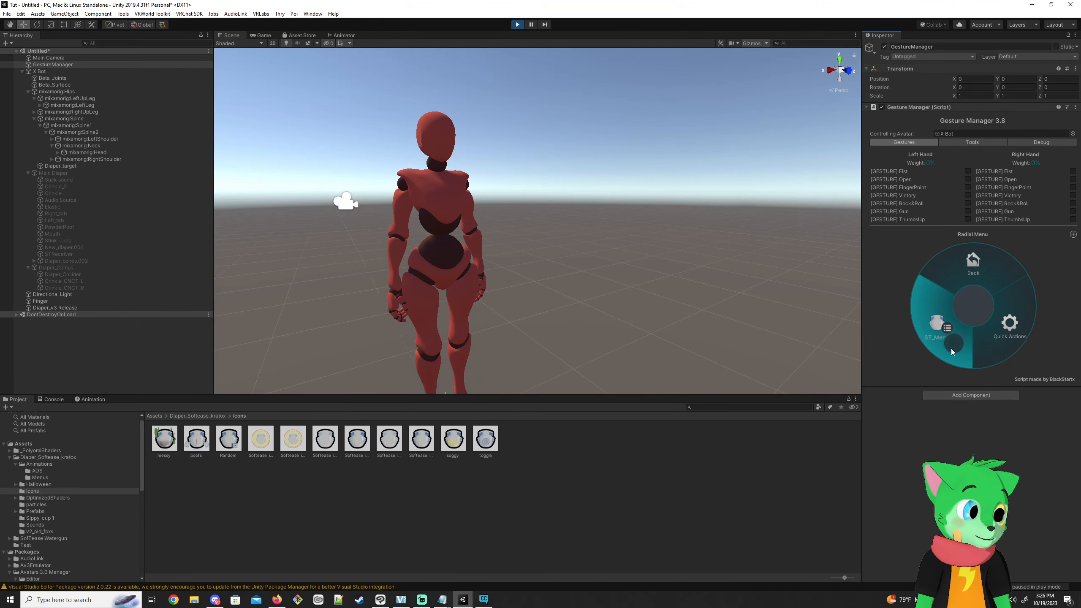
click(992, 282)
alt+drag(617, 264, 504, 283)
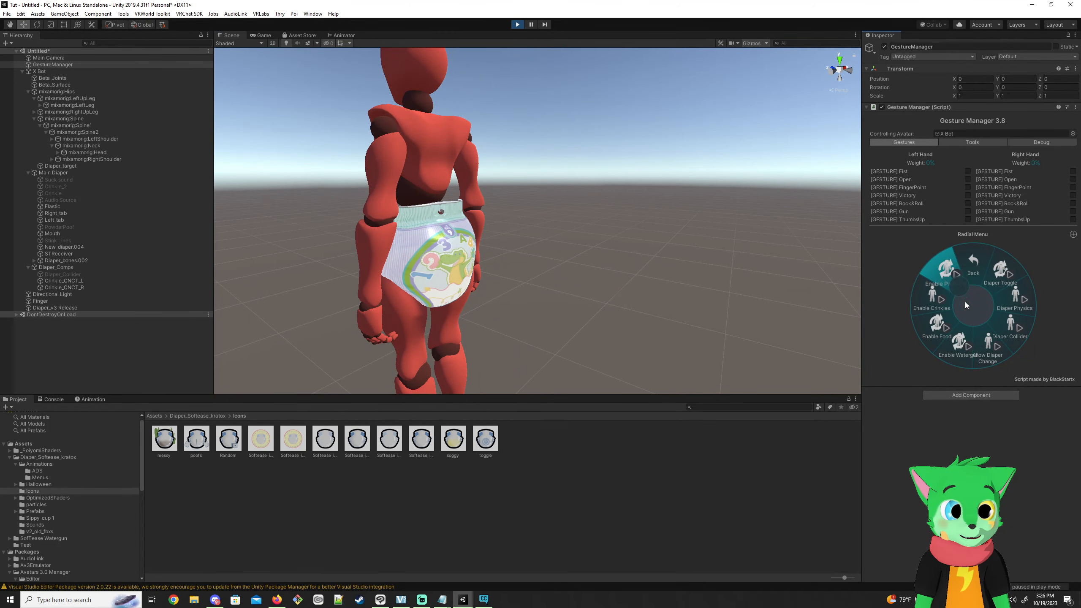
Test the Messings radial control up to 100% and back down to 9%, check the Toggles submenu, and exit play mode.
click(973, 265)
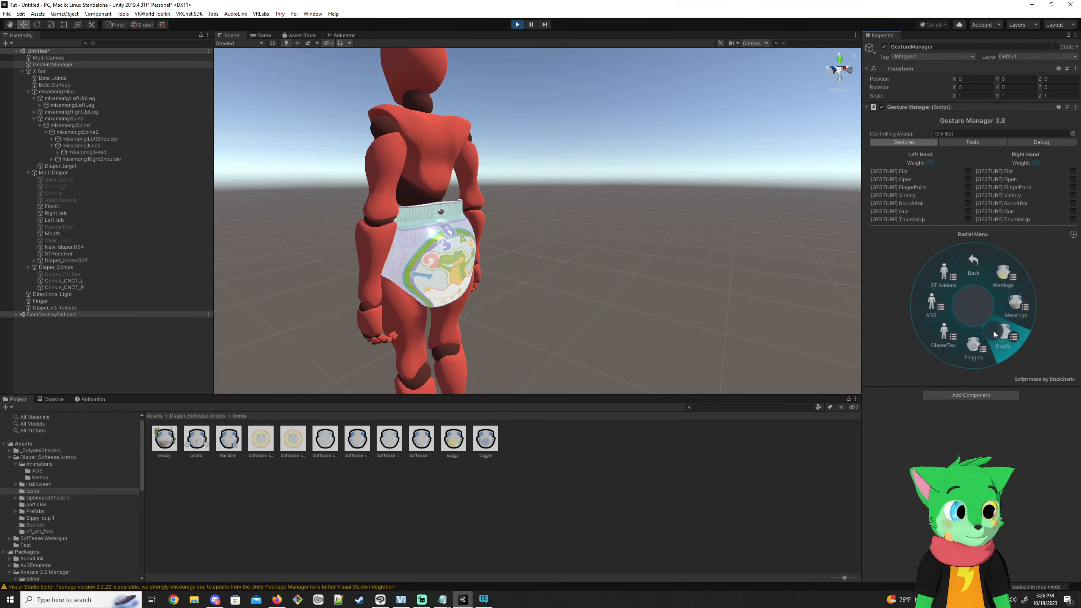
click(1011, 309)
click(1015, 332)
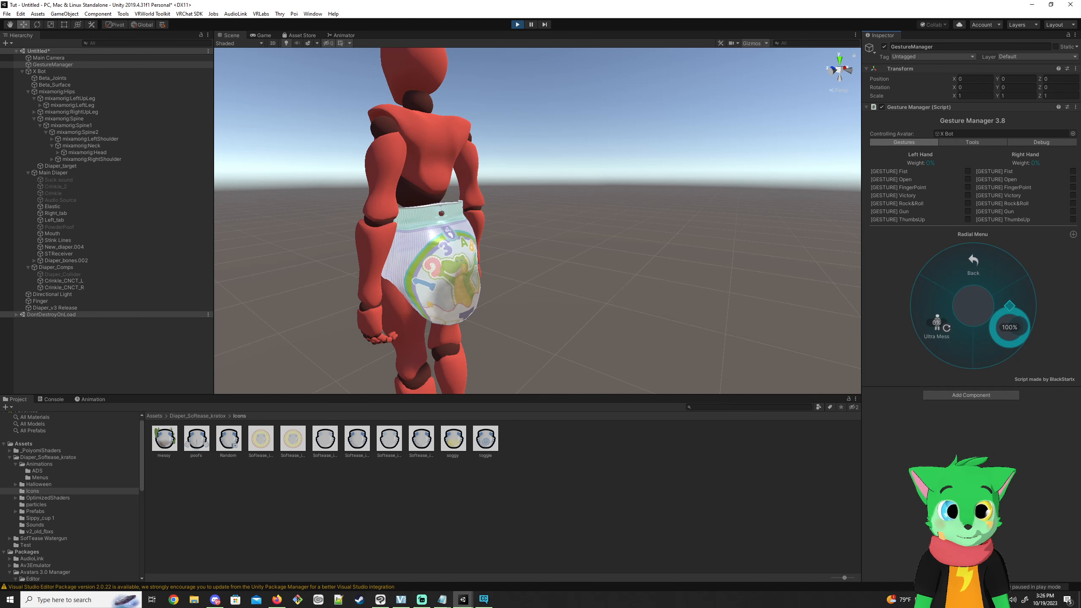
click(1014, 297)
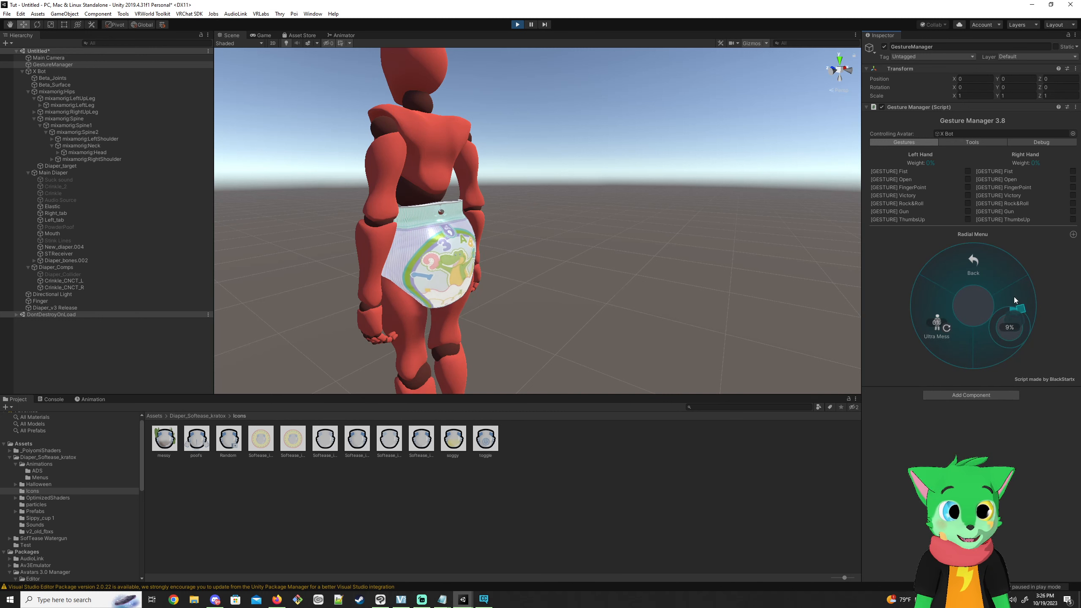
click(963, 267)
click(978, 353)
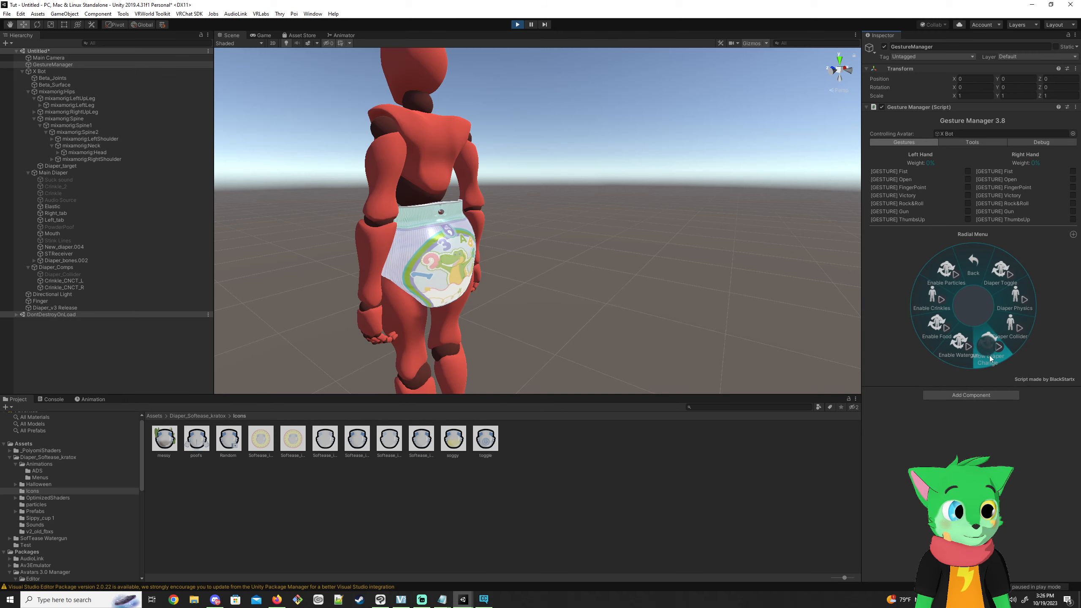
click(973, 265)
click(518, 26)
Inspect the diaper on X Bot up close and review the avatar's list of animation clips.
right_drag(375, 223, 716, 227)
key(s)
key(w)
key(s)
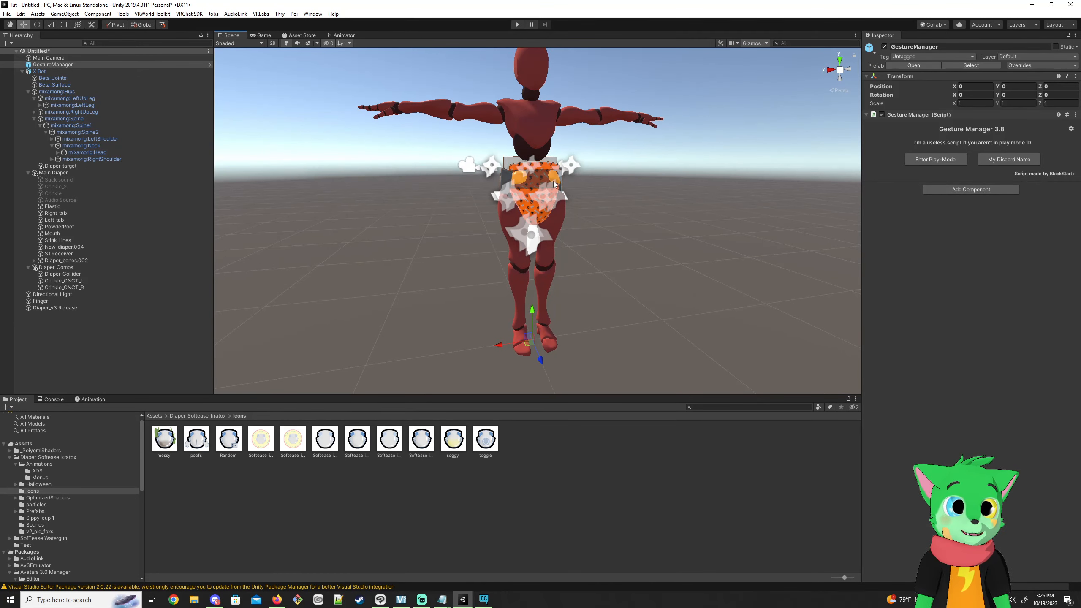
scroll(553, 182, up, 6)
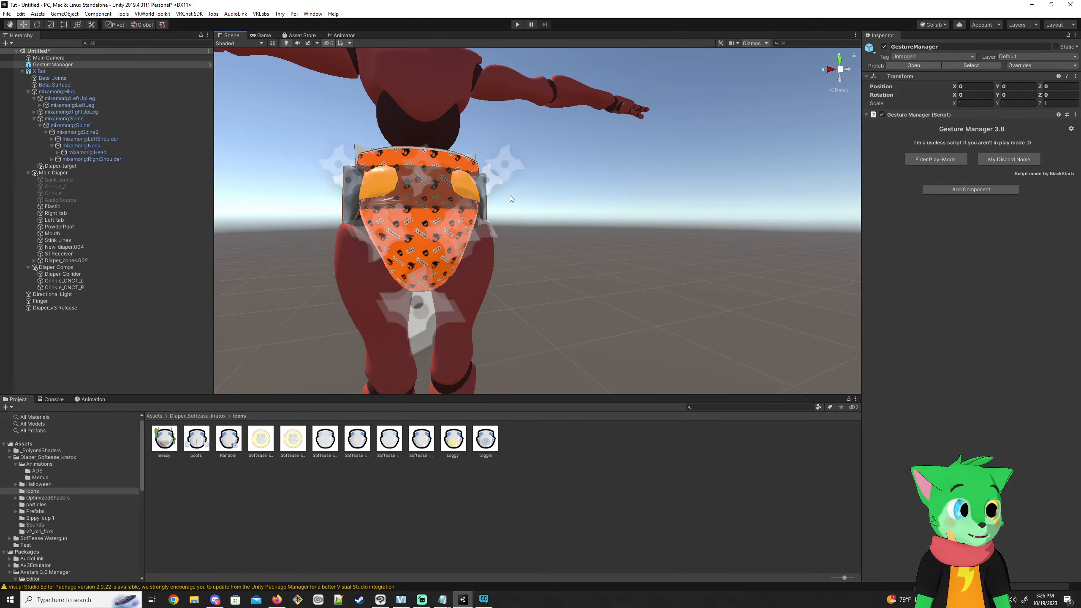
click(50, 71)
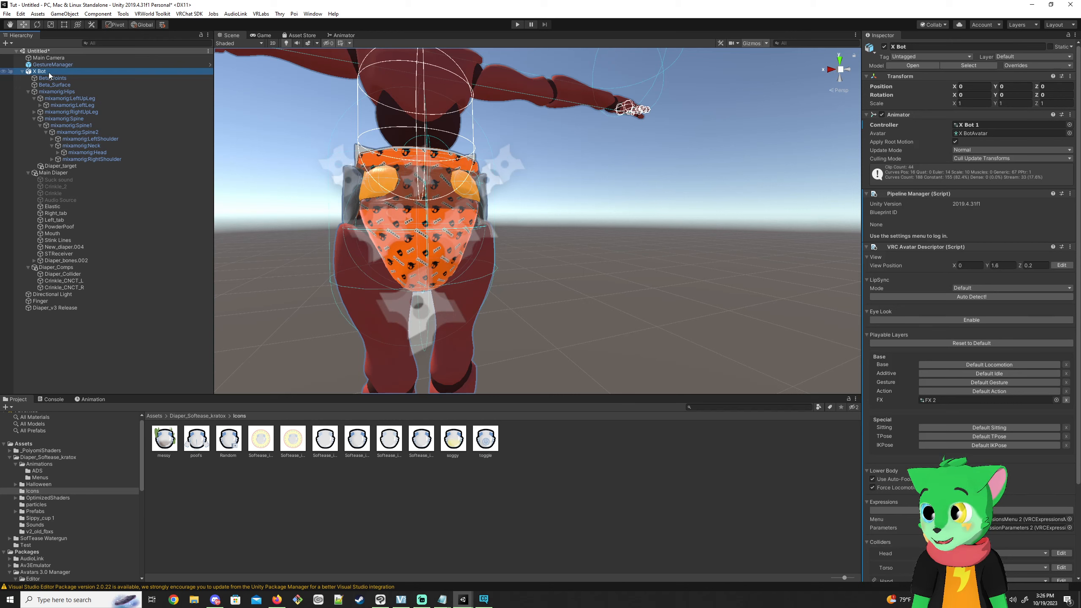
click(94, 400)
click(82, 416)
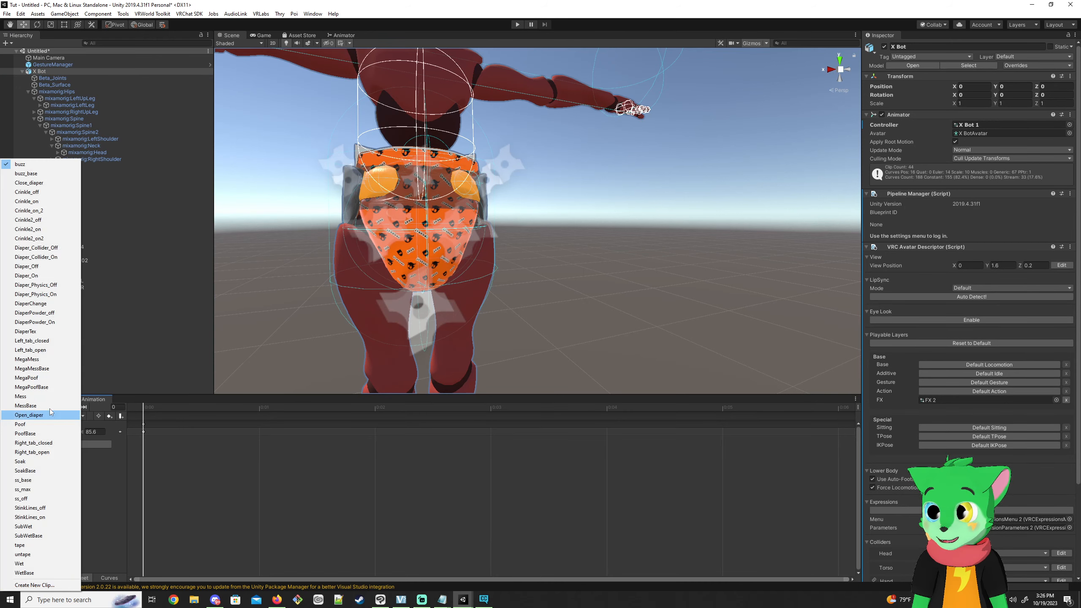
click(154, 325)
Select all animation clips from buzz to WetBase in the Animations folder, excluding the Diaper_v2 controller, and clear the selection.
click(15, 400)
click(232, 439)
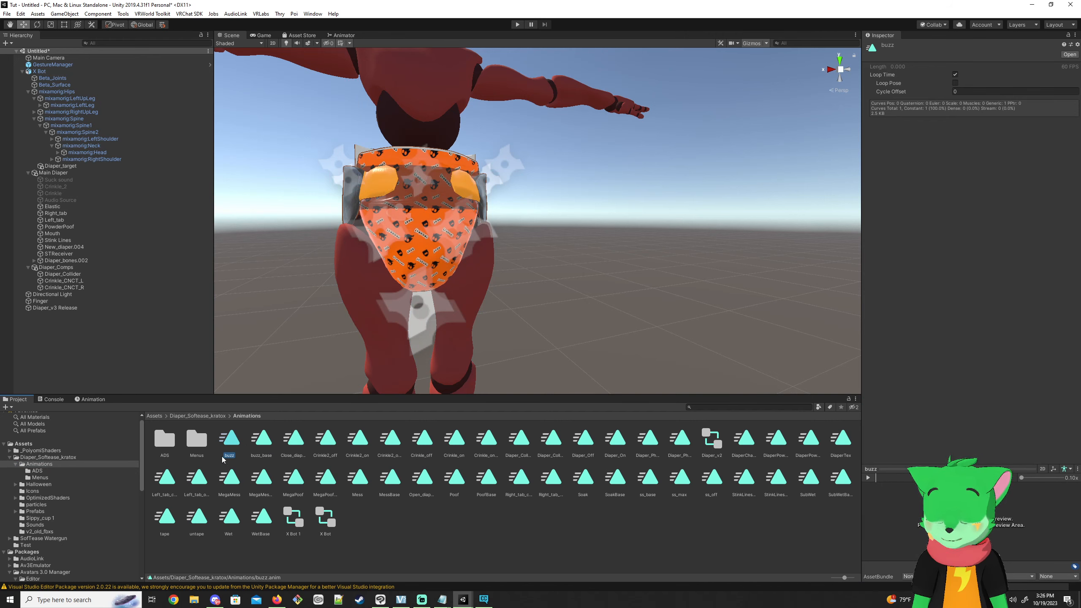
shift+click(267, 525)
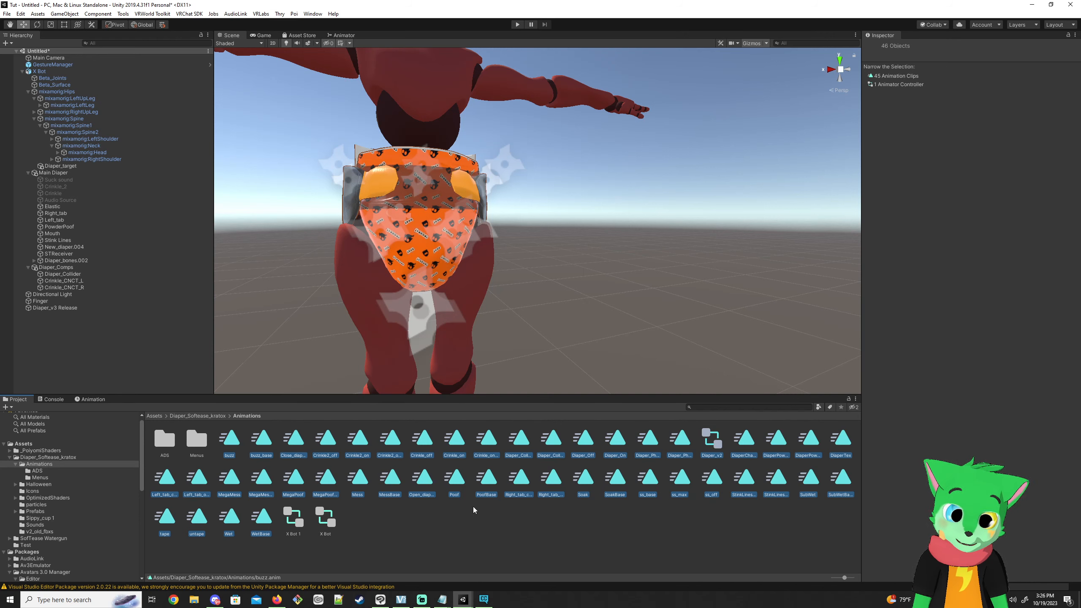
ctrl+click(709, 441)
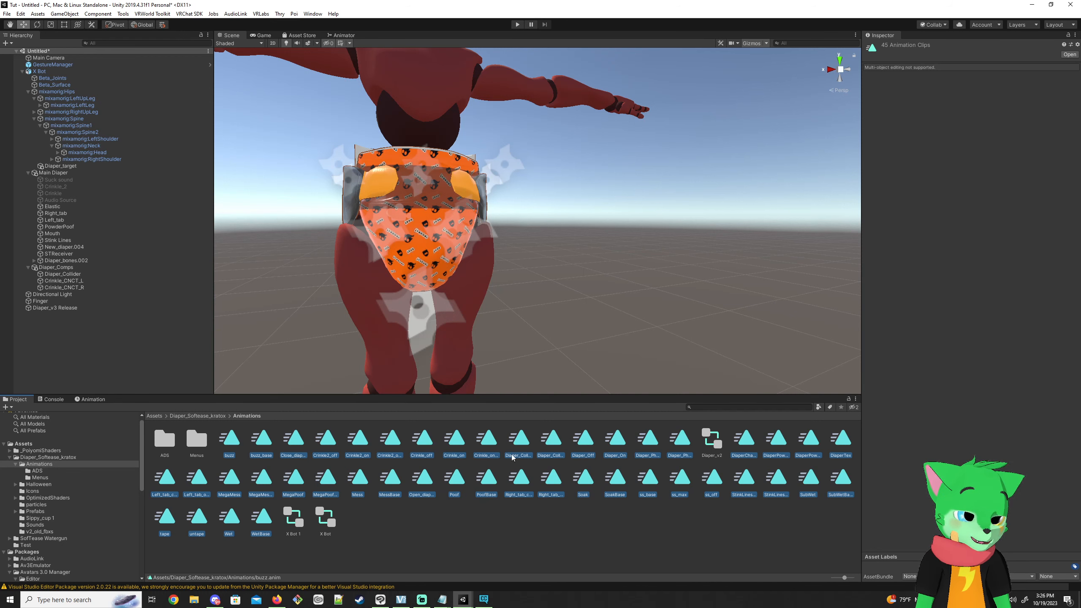
drag(299, 446, 248, 444)
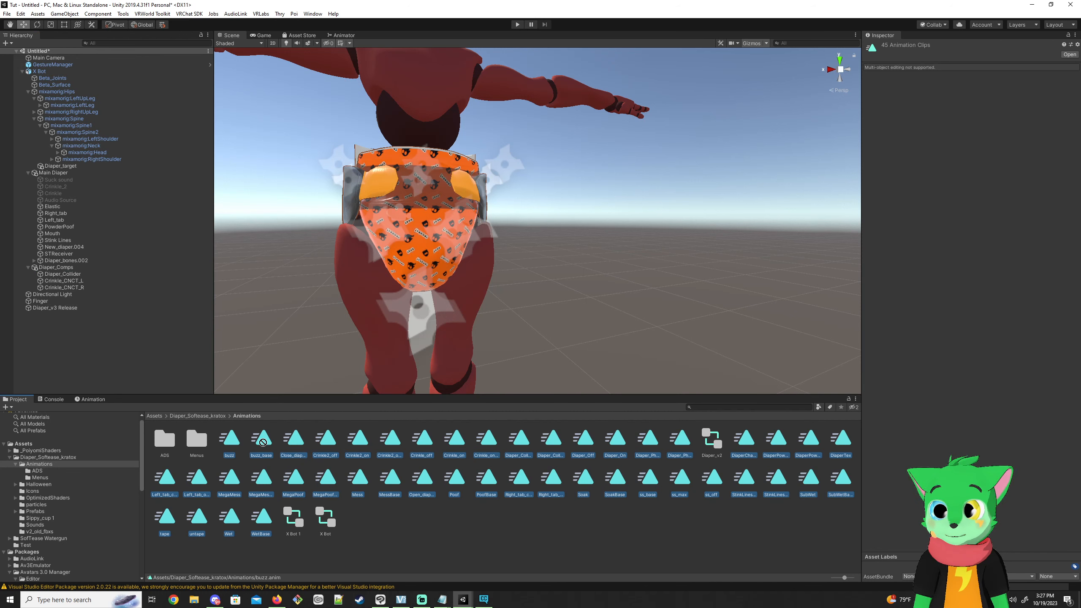
click(417, 501)
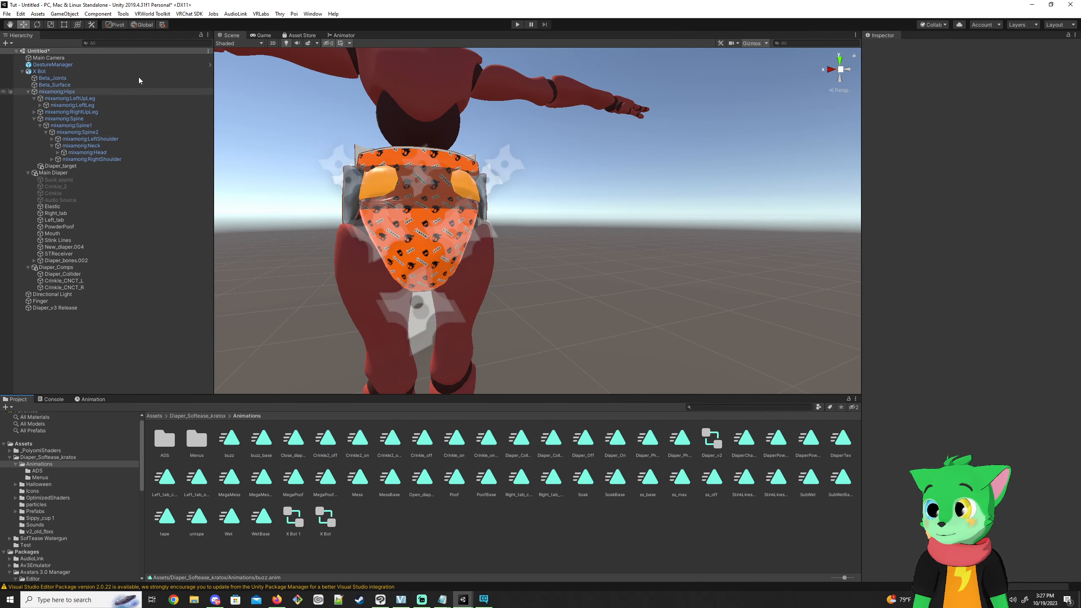
Load X Bot's Close_diaper clip for animation editing and preview it on the avatar.
click(92, 399)
click(42, 72)
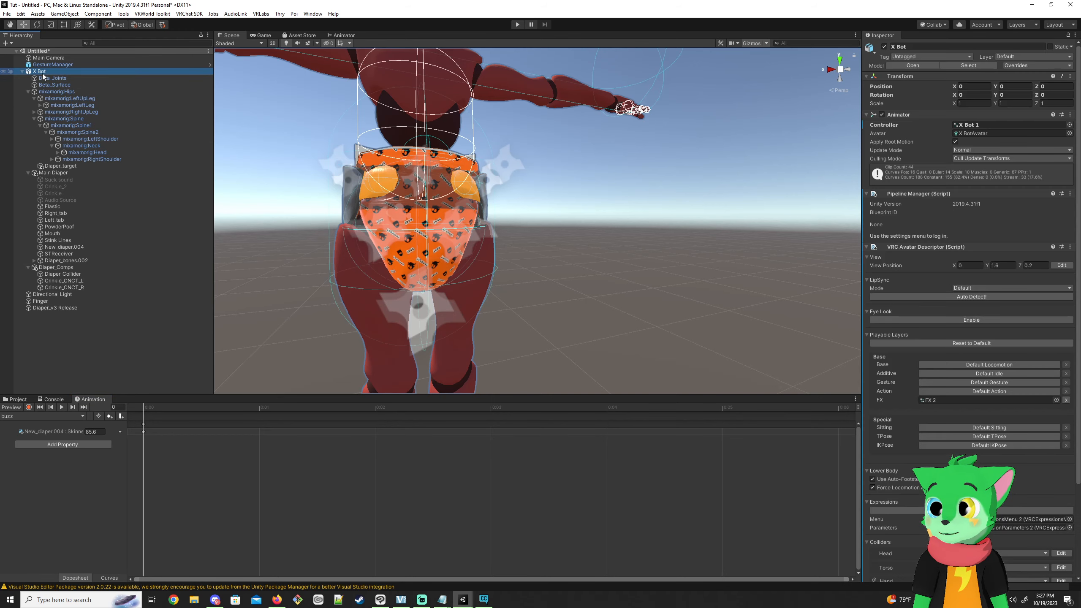
click(79, 417)
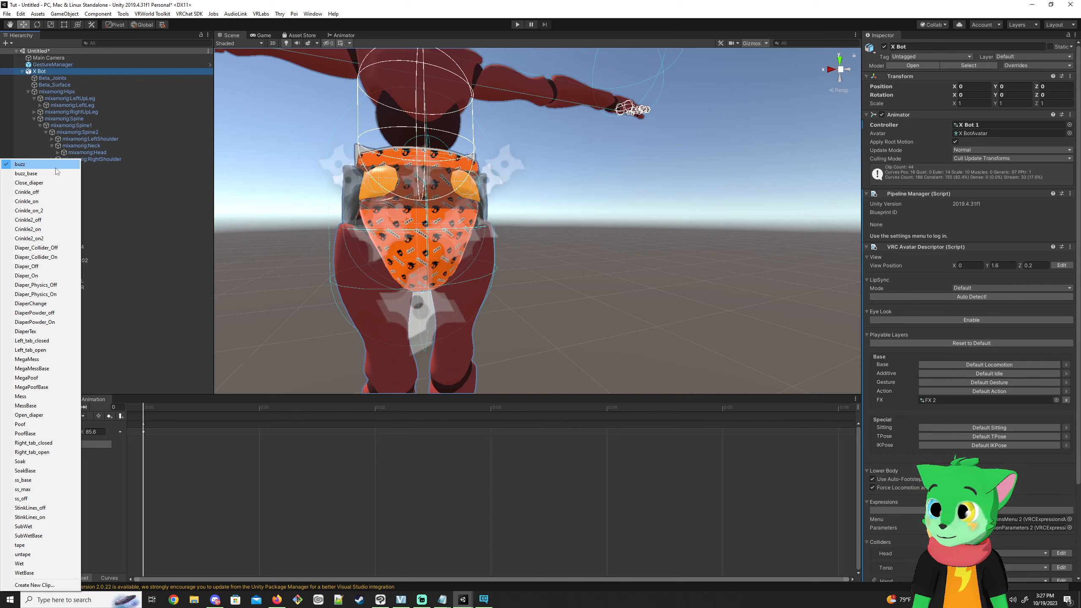
click(46, 183)
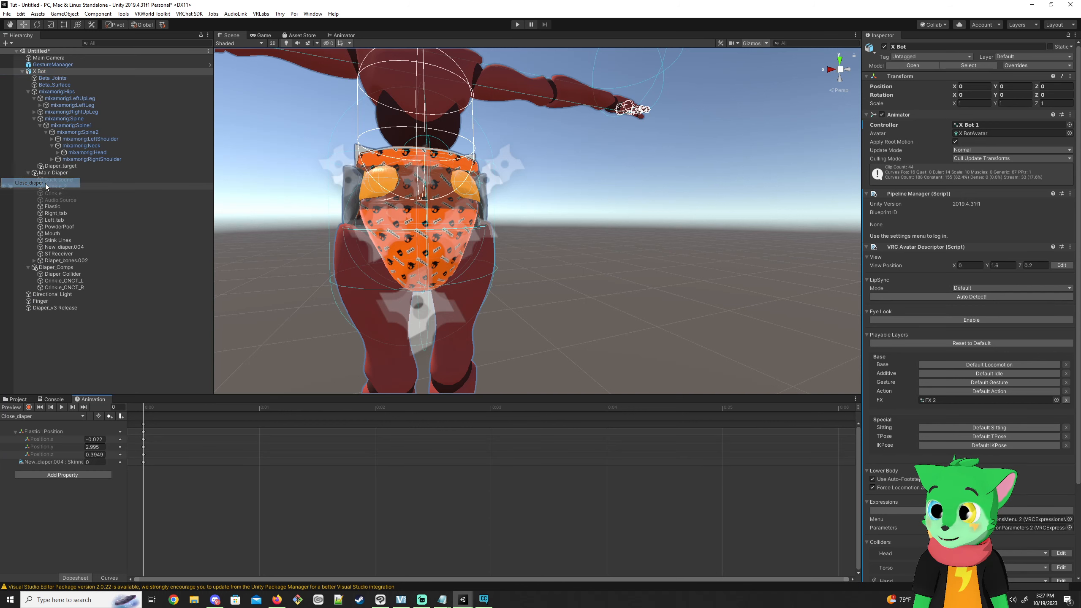
click(64, 407)
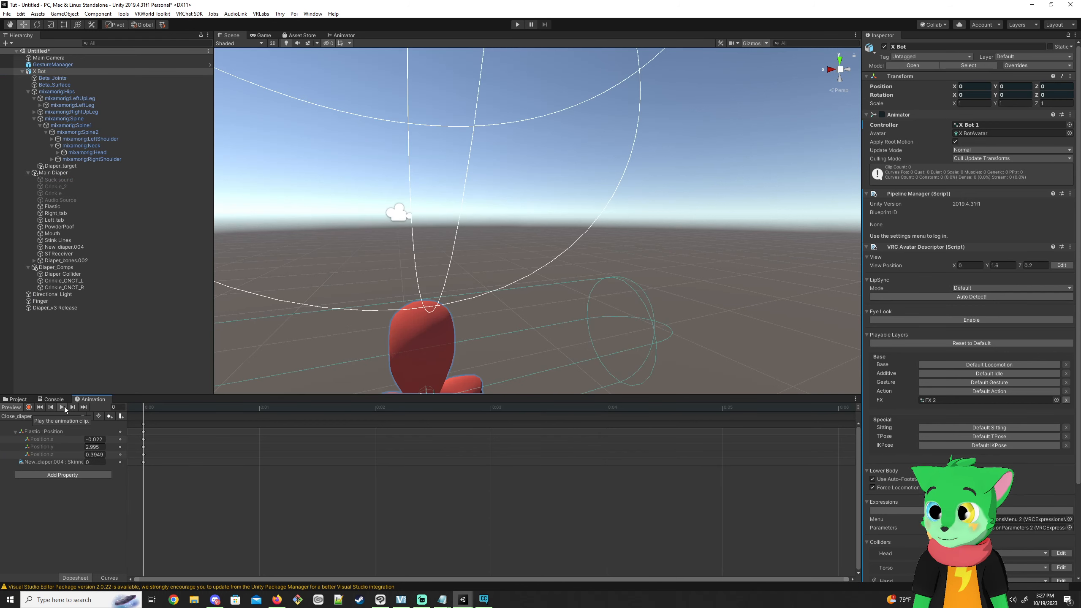
Record the Elastic contact receiver lowered onto the diaper's front waistband at Y 2.87 in the Close_diaper clip.
click(59, 213)
click(52, 206)
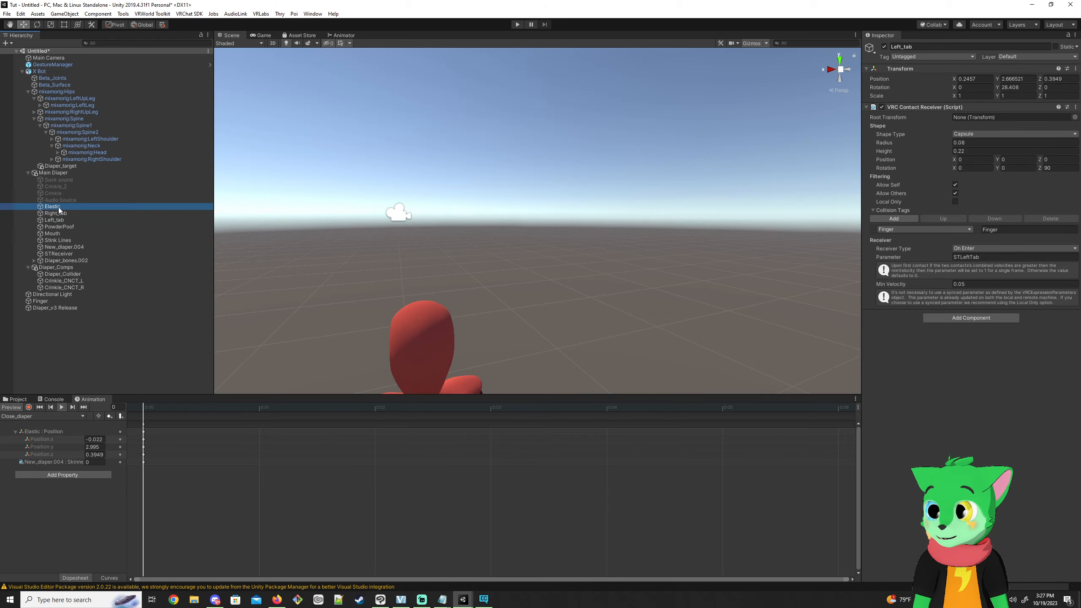
alt+drag(440, 252, 443, 256)
key(f)
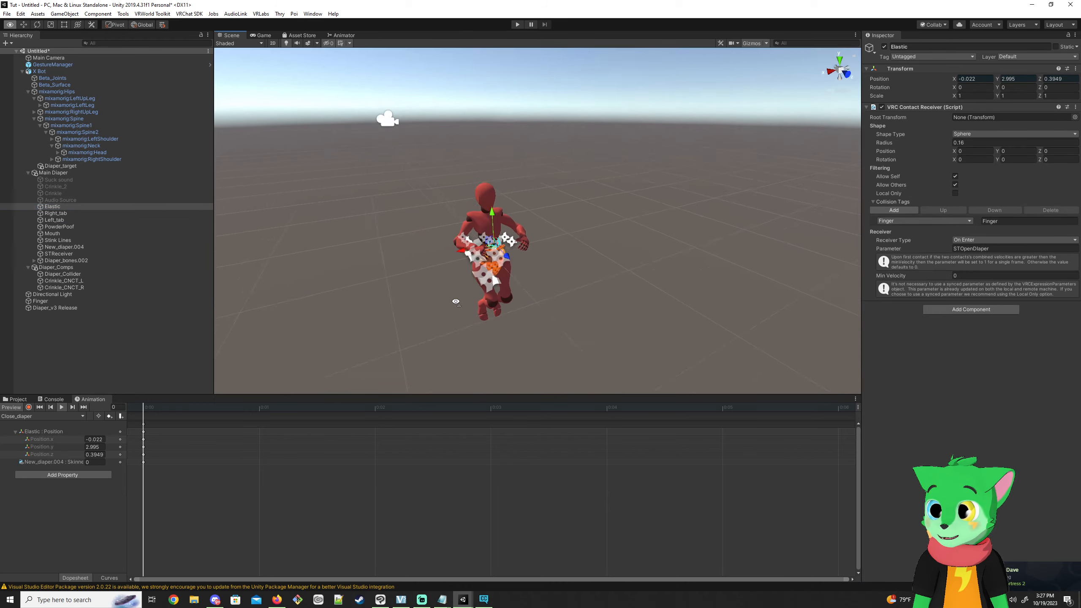
mouse_move(461, 267)
right_down()
mouse_move(483, 256)
mouse_move(447, 264)
mouse_move(462, 268)
right_up()
key(w)
key(s)
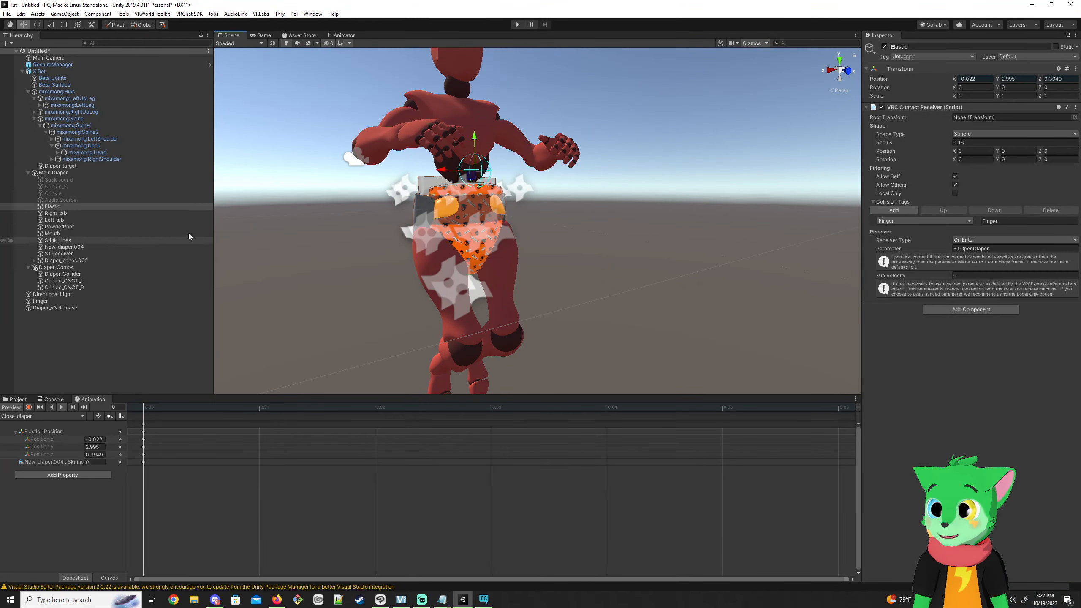
click(58, 200)
click(53, 206)
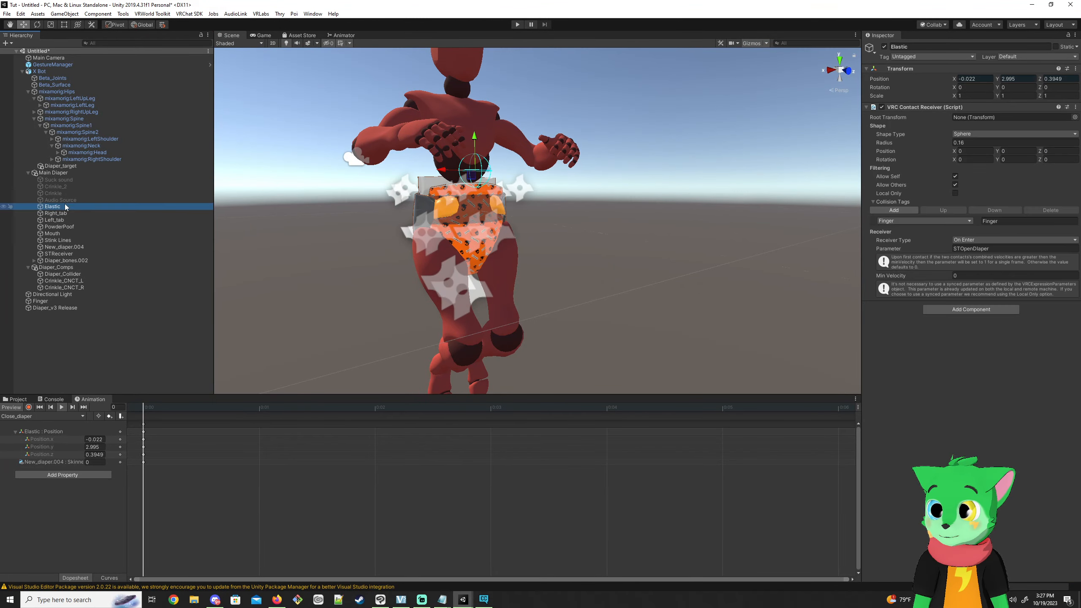
click(29, 408)
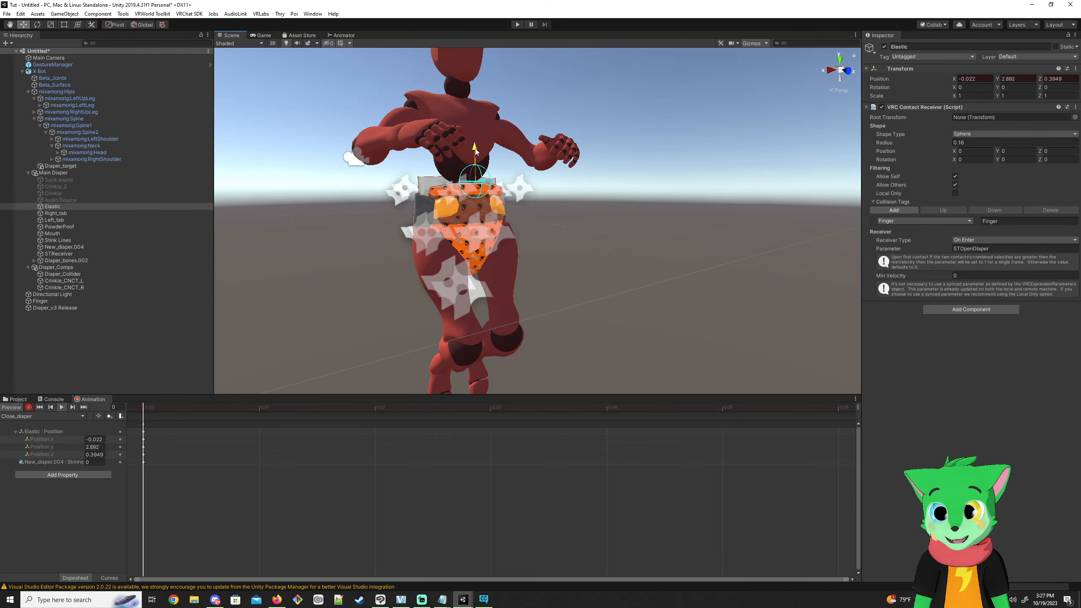
middle_drag(490, 182, 526, 209)
scroll(534, 212, up, 8)
mouse_move(534, 213)
alt+mouse_down()
mouse_move(591, 239)
mouse_move(513, 212)
alt+mouse_up()
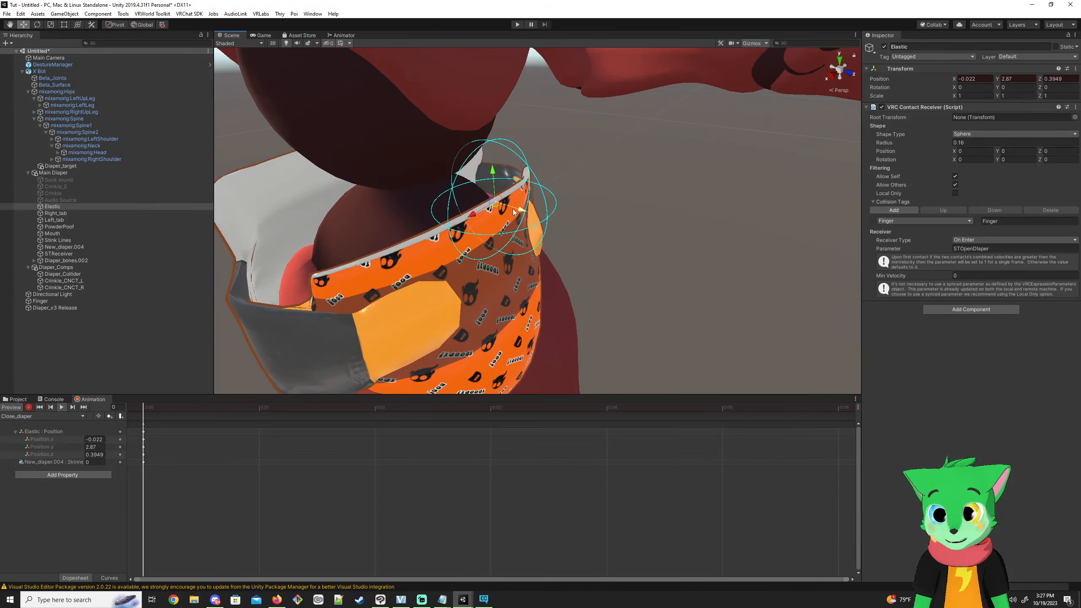
In the Left_tab_closed clip, record the Left_tab receiver moved down onto the closed left tape.
click(76, 417)
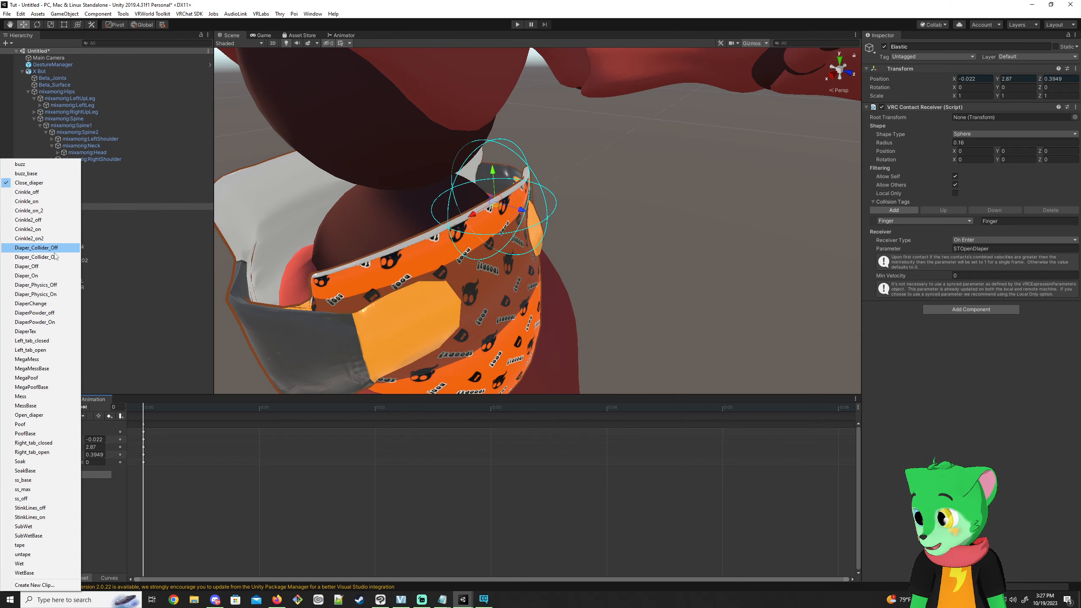
click(41, 344)
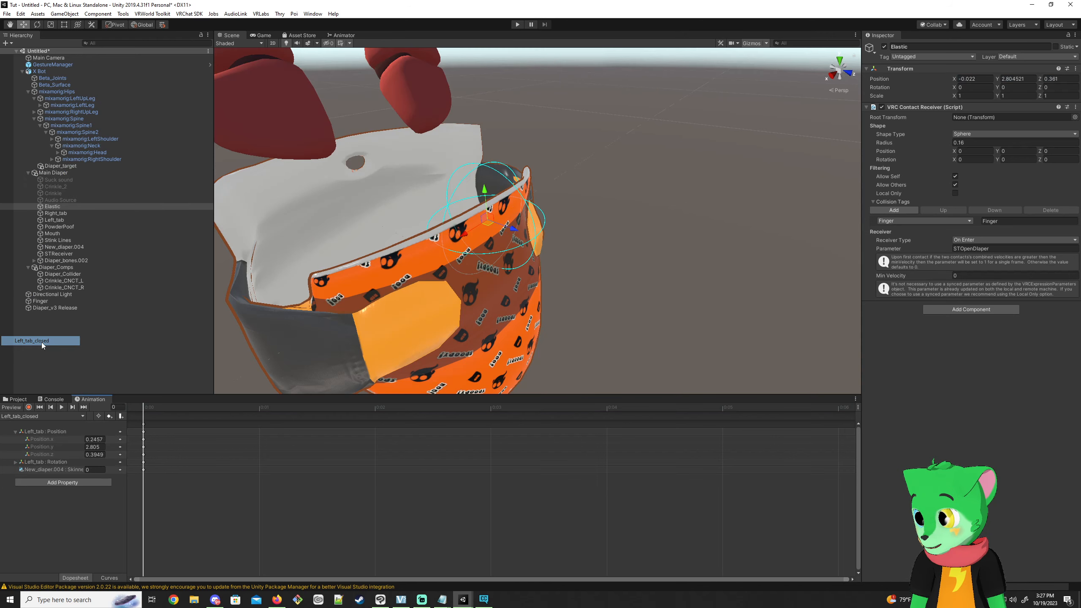
scroll(284, 364, down, 5)
click(12, 407)
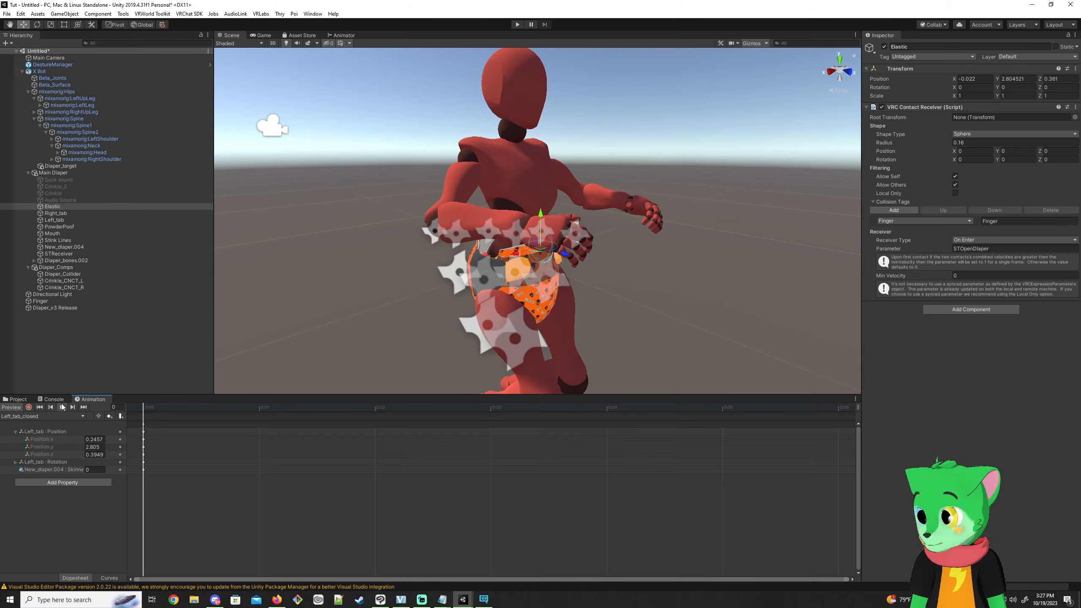
alt+drag(558, 332, 434, 341)
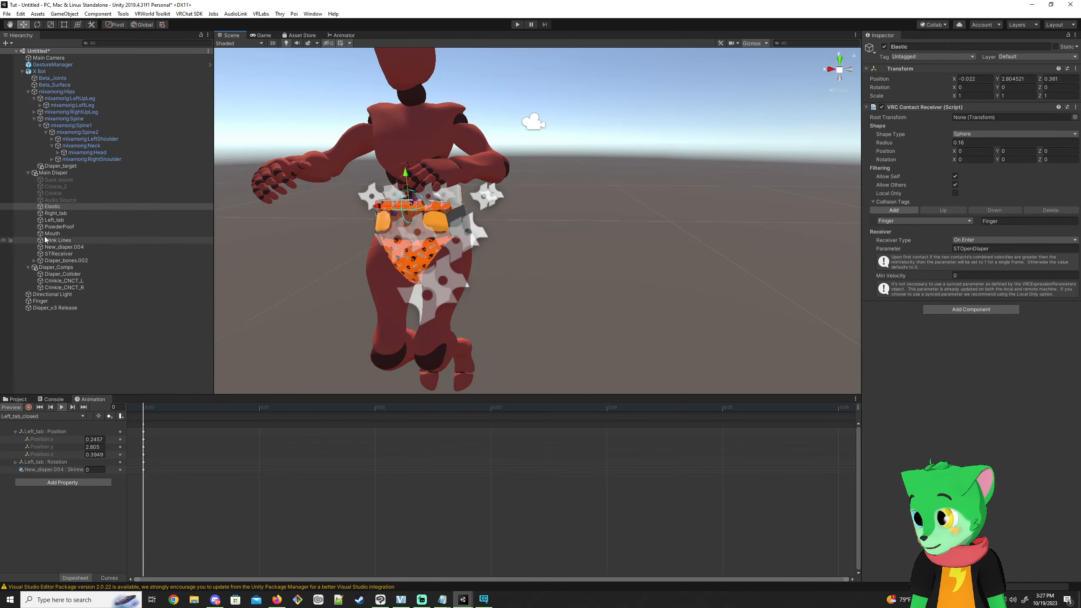
click(54, 220)
alt+drag(234, 212, 371, 199)
key(w)
right_drag(370, 199, 261, 304)
key(a)
key(s)
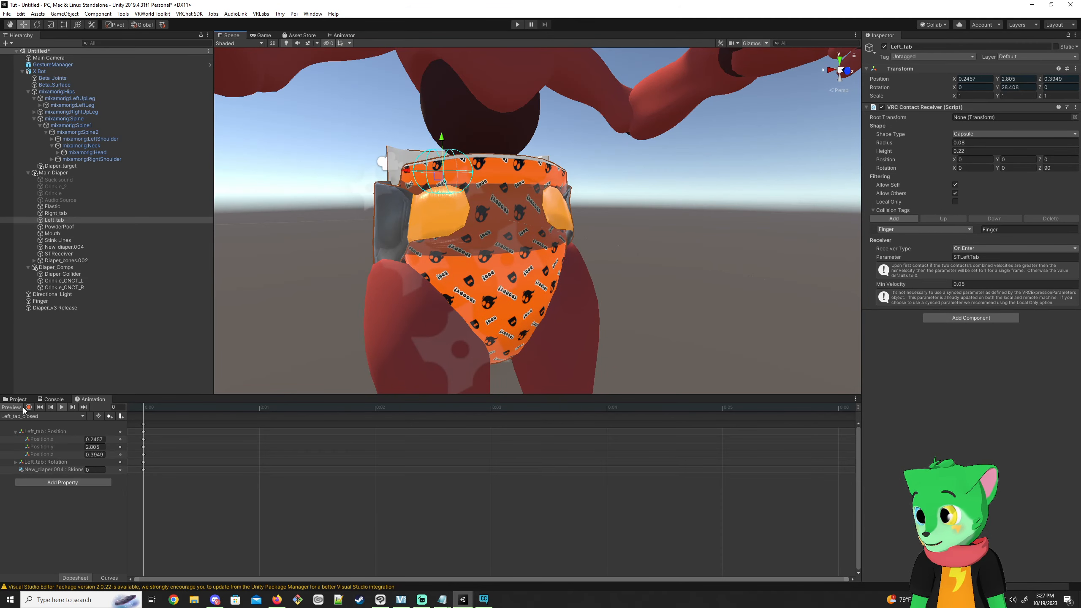
drag(446, 140, 442, 149)
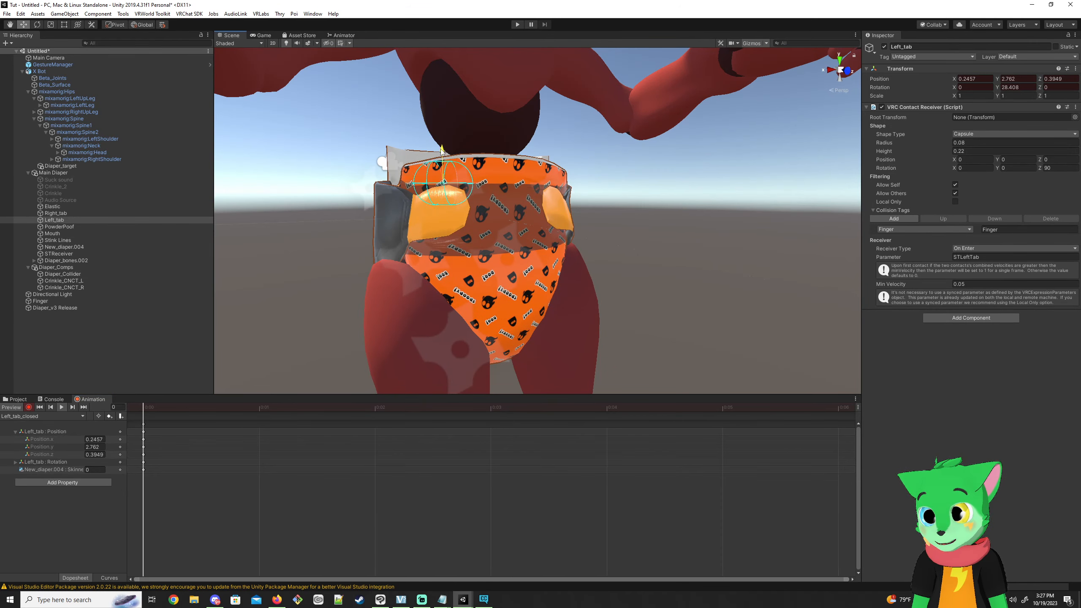
In the Left_tab_open clip, record the Left_tab receiver lowered to Y 2.617 over the opened left tape.
click(42, 416)
click(30, 351)
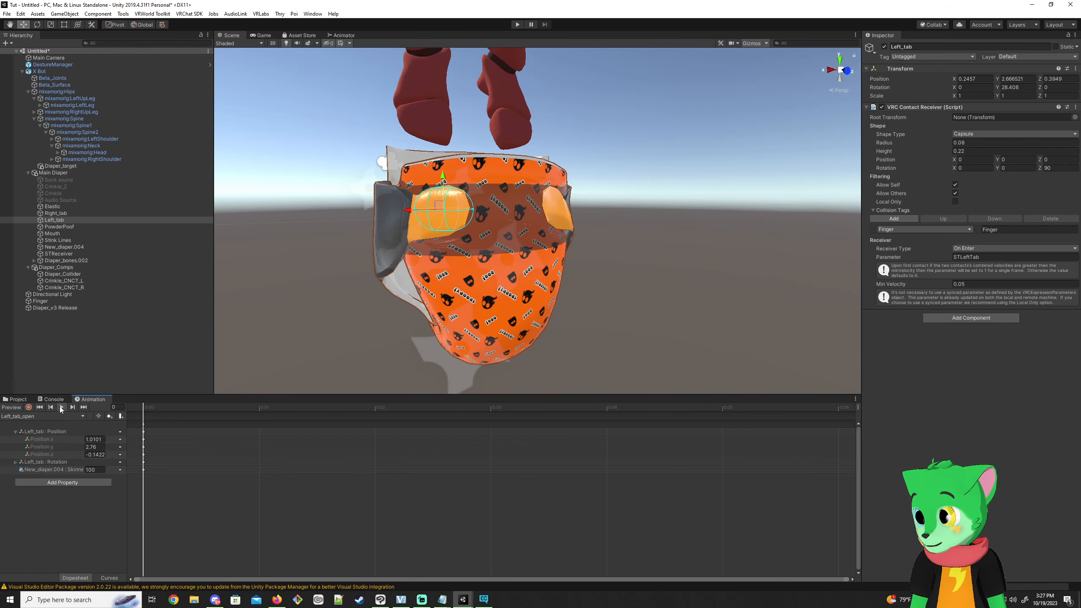
click(29, 407)
middle_drag(305, 231, 496, 226)
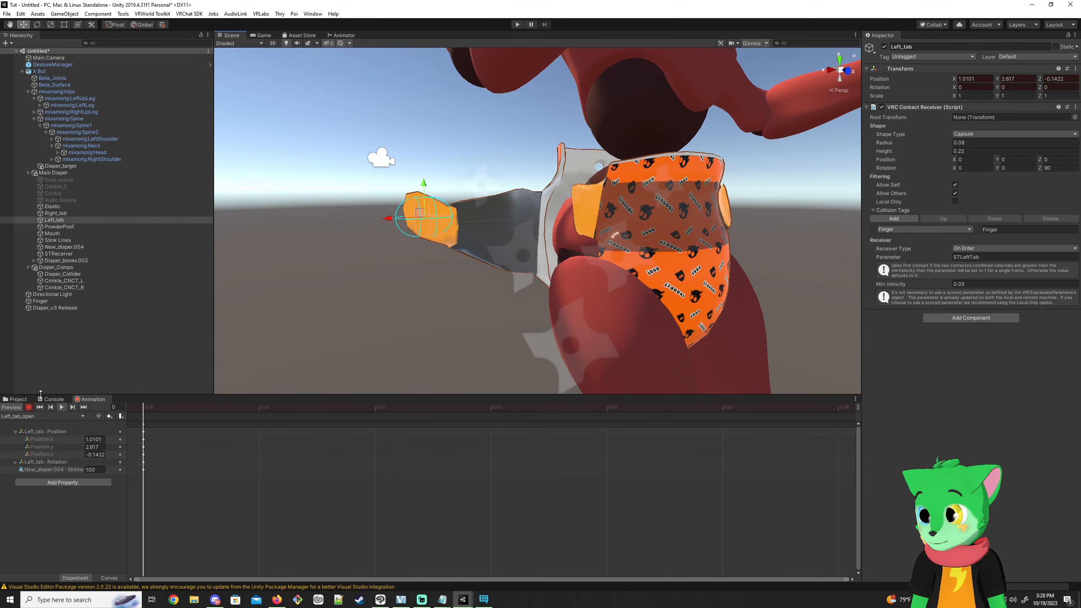
In the Open_diaper clip, record the Elastic receiver lowered to Y 0.474 at the edge of the opened front flap.
click(33, 417)
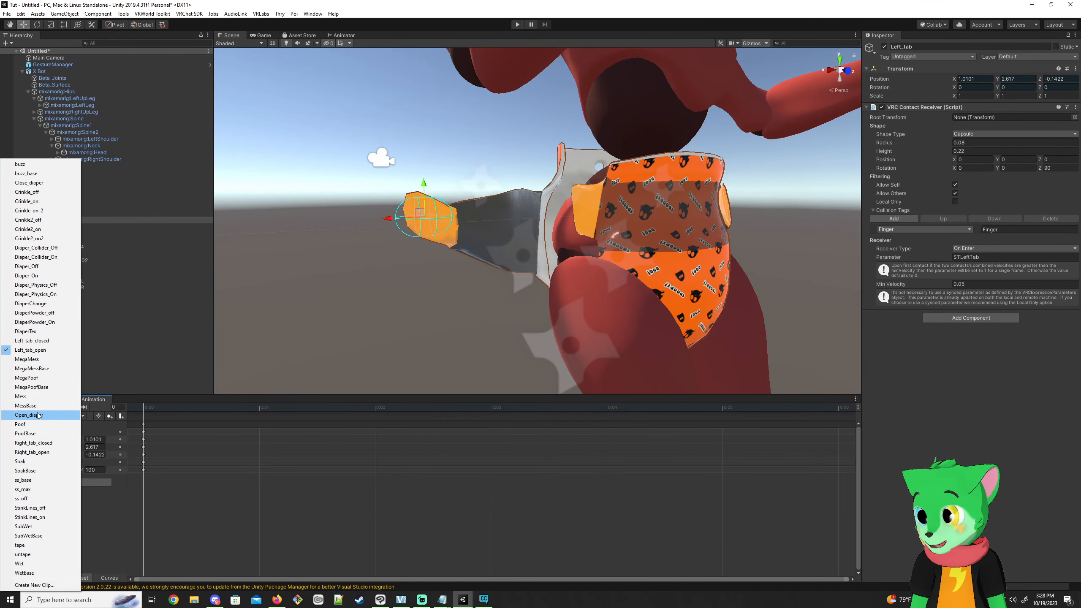
click(39, 415)
double_click(53, 206)
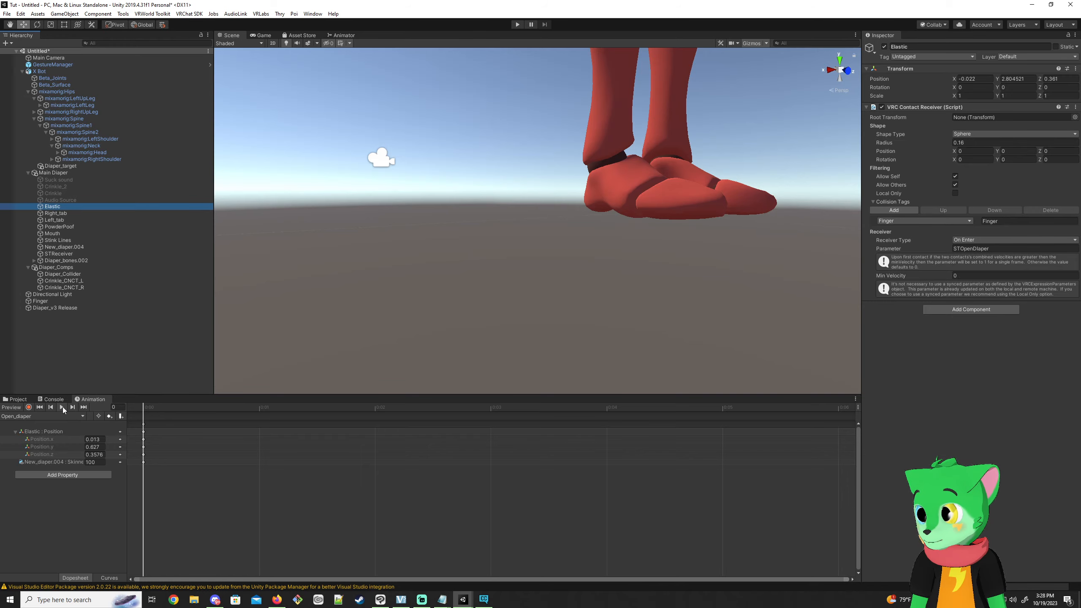
click(29, 408)
alt+drag(245, 344, 634, 216)
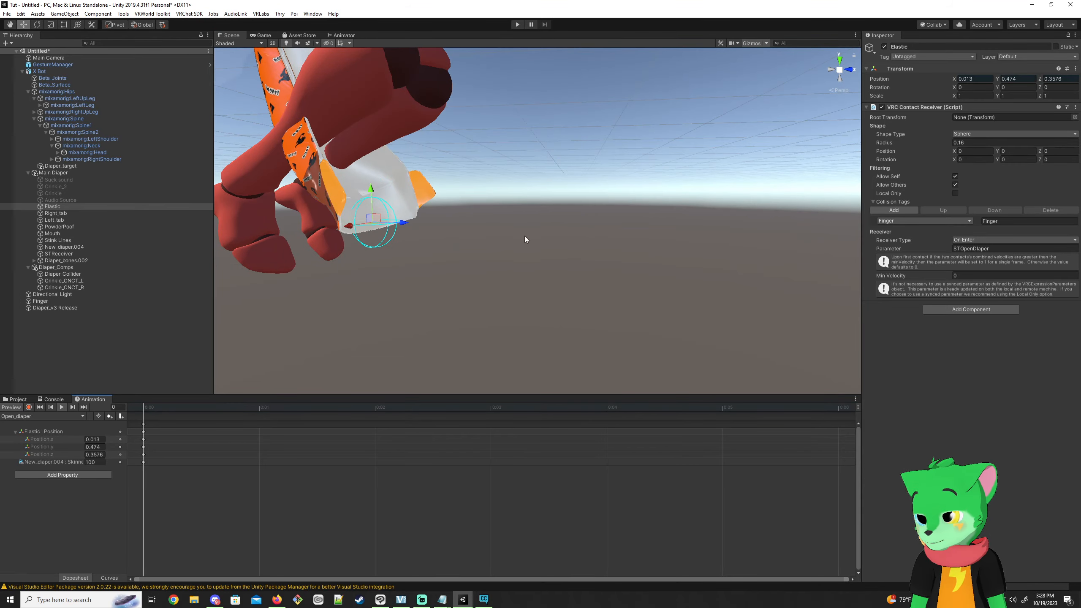
Try moving the Elastic receiver well below the opened front flap in the Open_diaper clip.
alt+drag(525, 239, 393, 284)
right_drag(392, 283, 419, 244)
key(s)
key(w)
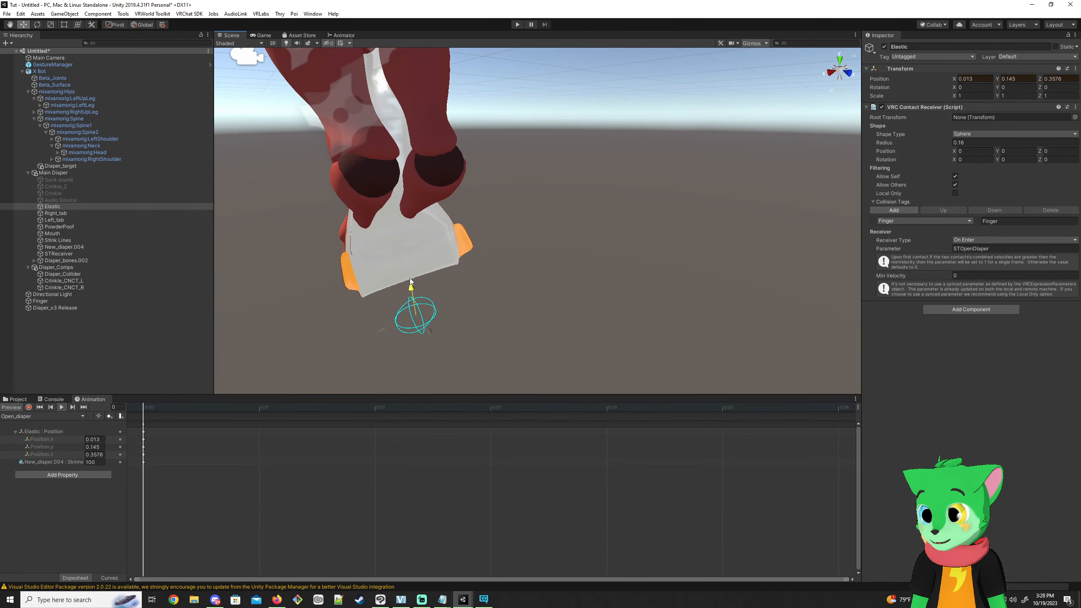
mouse_move(468, 353)
alt+mouse_down()
mouse_move(512, 367)
mouse_move(610, 368)
mouse_move(470, 351)
alt+mouse_up()
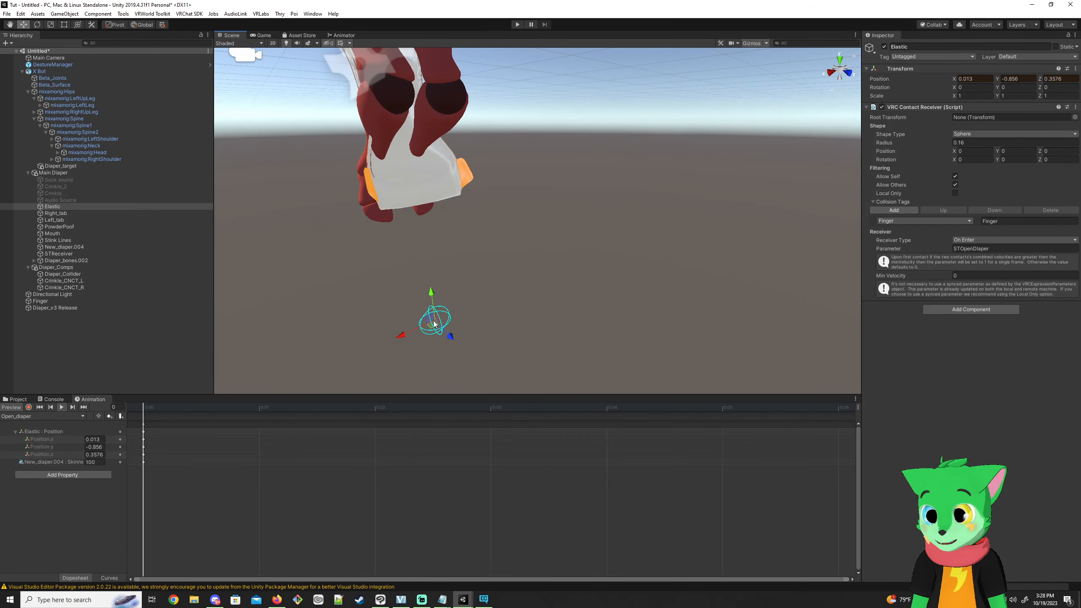
mouse_move(407, 189)
right_down()
mouse_move(424, 184)
mouse_move(416, 195)
mouse_move(409, 185)
right_up()
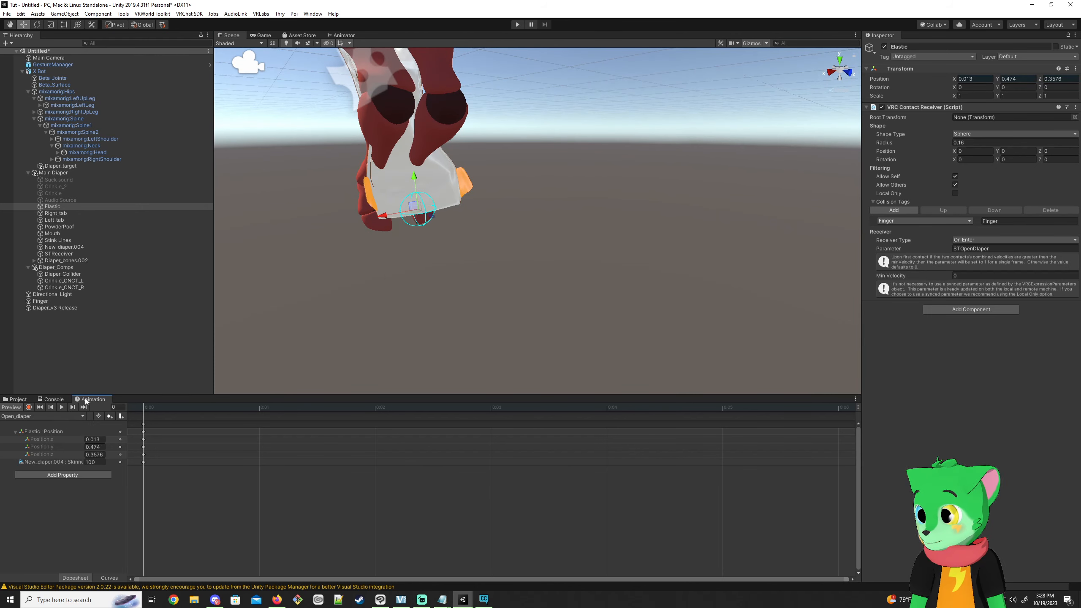
In the Right_tab_closed clip, record the Right_tab receiver lowered to Y 2.669 over the closed right tape.
click(82, 416)
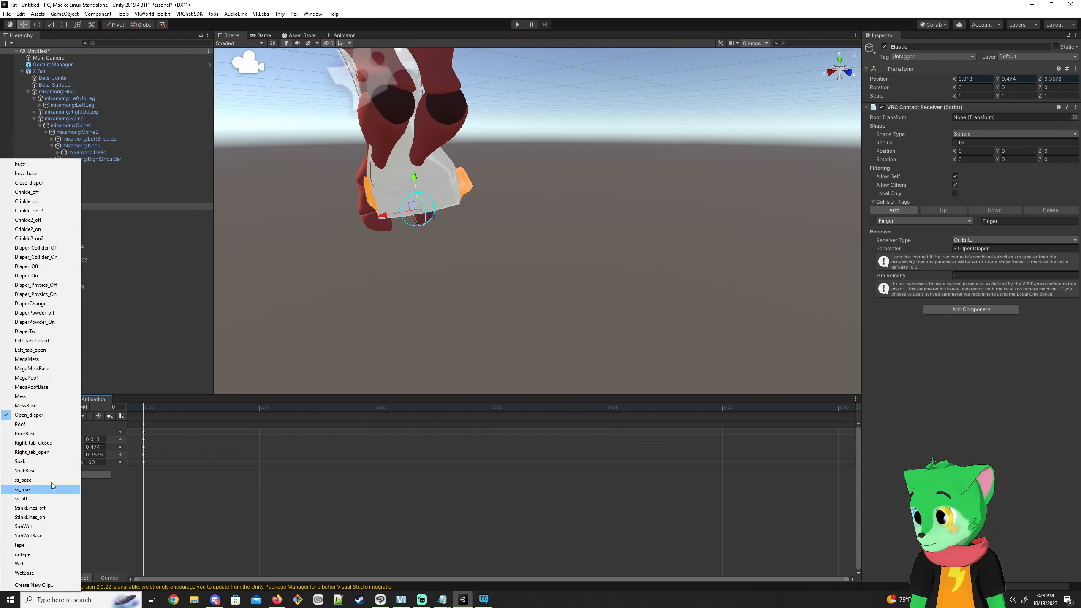
click(51, 443)
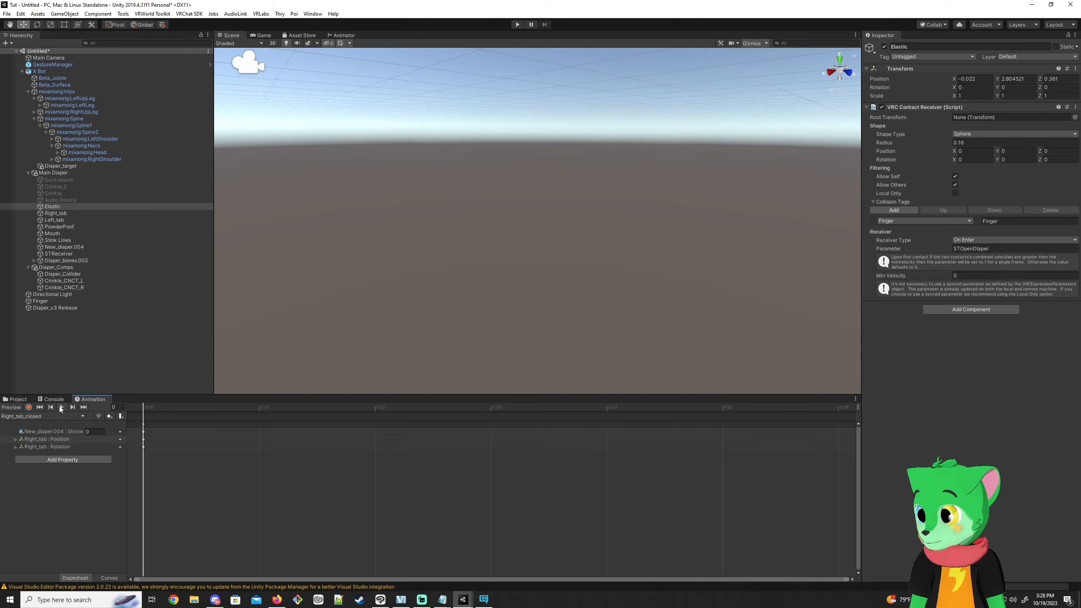
click(29, 408)
key(f)
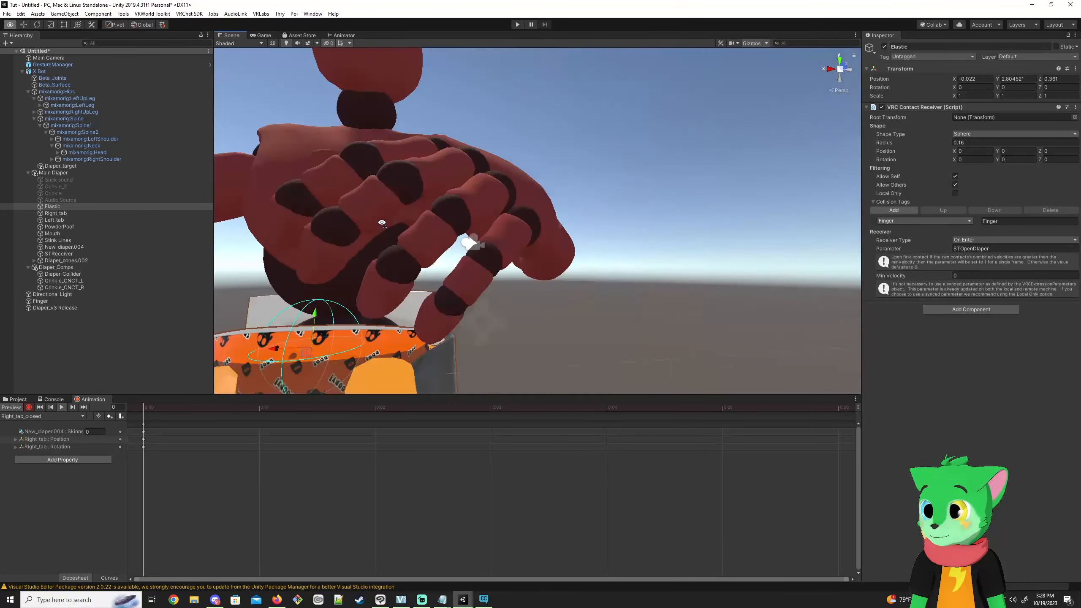
click(56, 213)
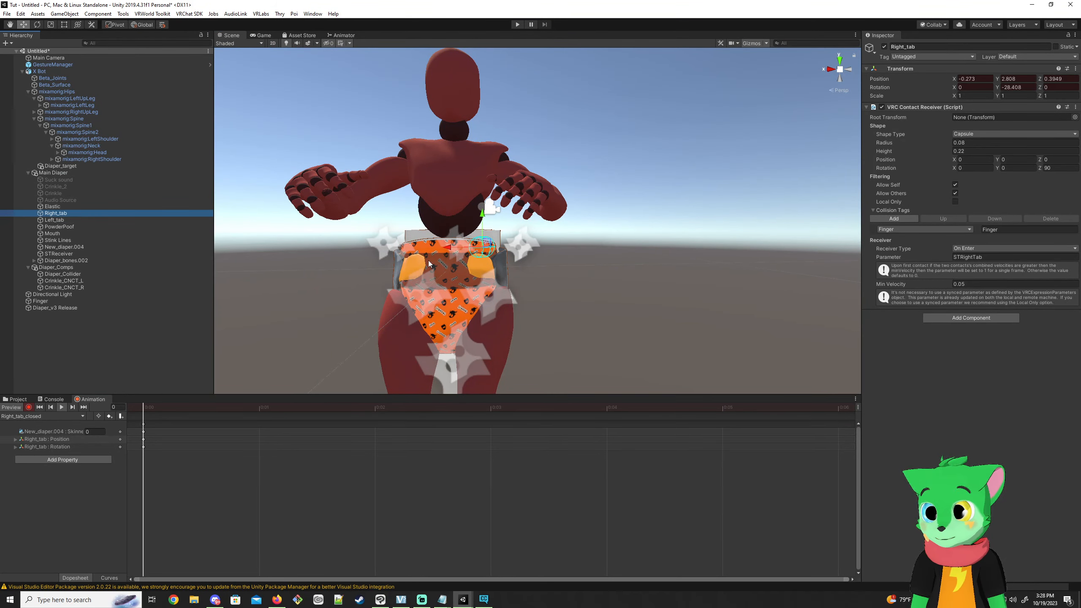
drag(481, 215, 483, 232)
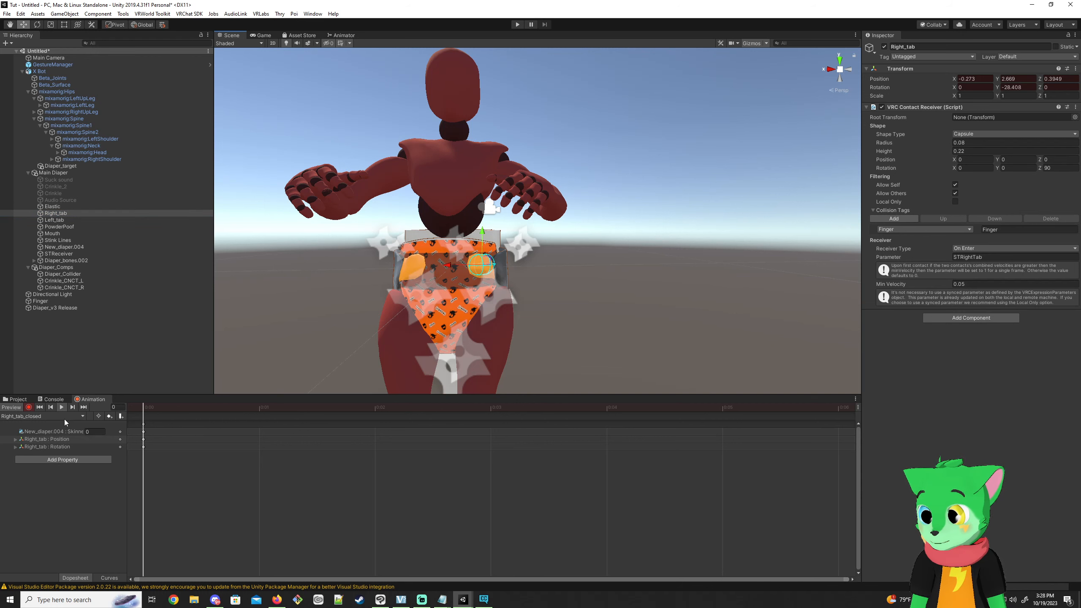
In the Right_tab_open clip, record the Right_tab receiver at Y 2.617 over the opened right tape.
click(63, 416)
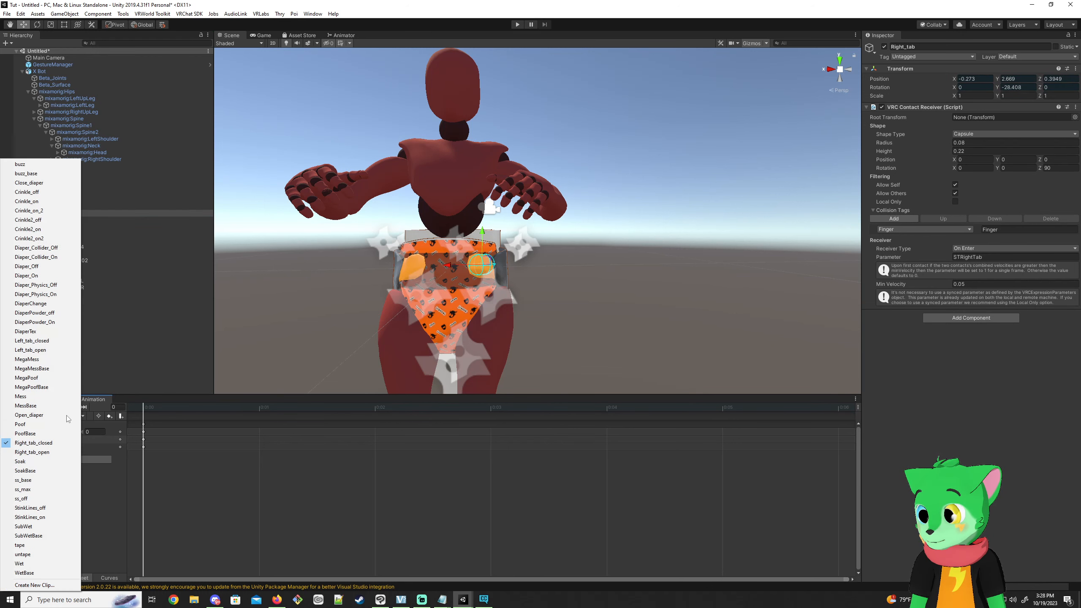
click(63, 416)
click(29, 409)
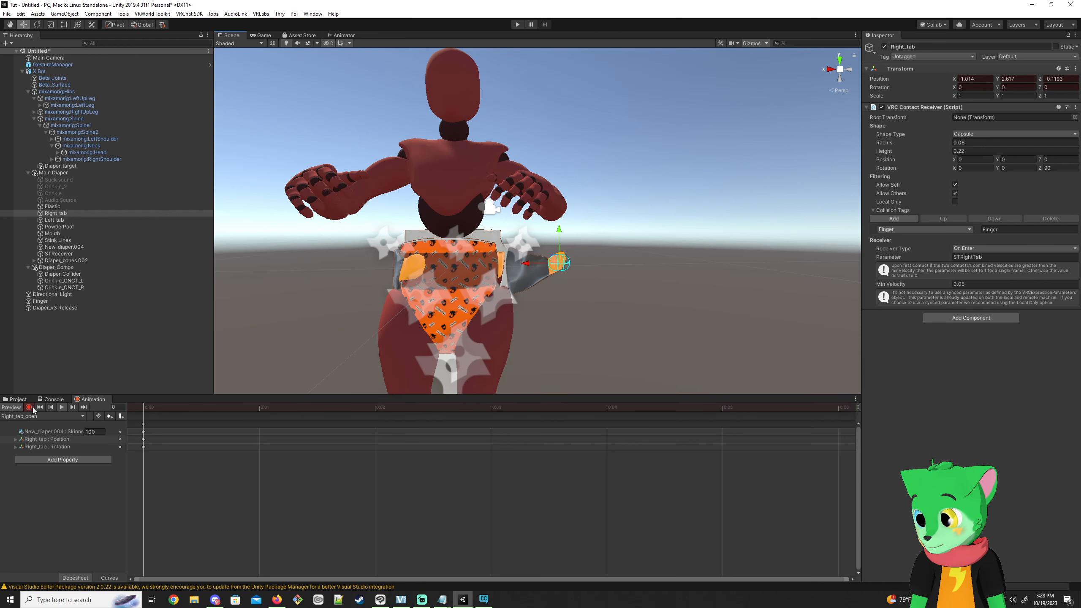
Examine the Right_tab receiver's alignment with the opened right tape from several angles, and select X Bot.
key(s)
right_drag(430, 294, 536, 306)
key(a)
key(w)
key(d)
key(d)
key(a)
key(s)
key(d)
key(w)
key(s)
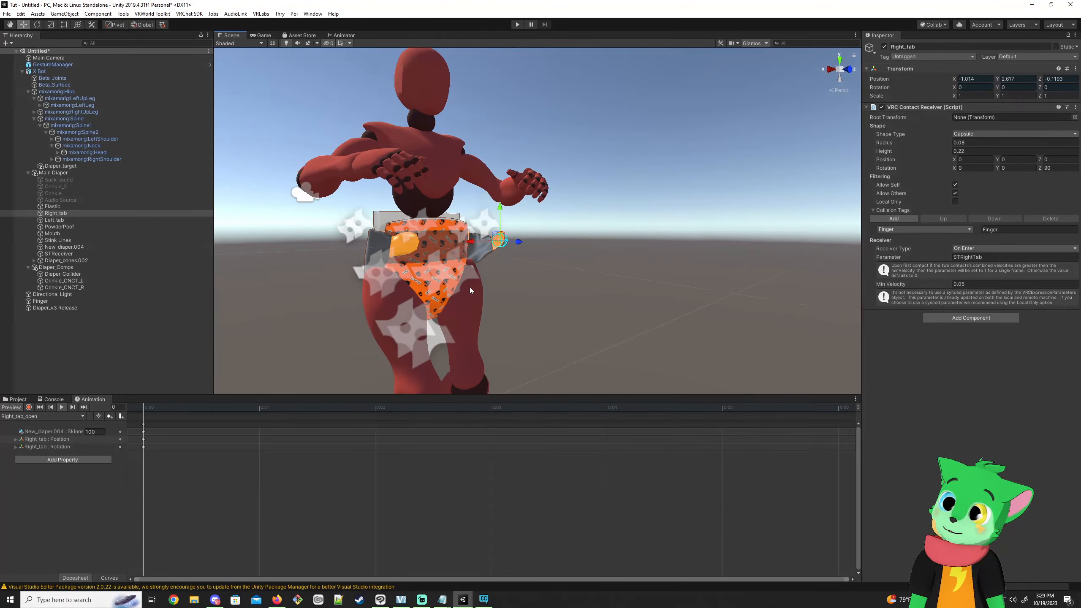
key(a)
right_drag(470, 288, 370, 258)
key(a)
key(w)
key(d)
key(s)
key(s)
key(d)
key(s)
key(w)
key(a)
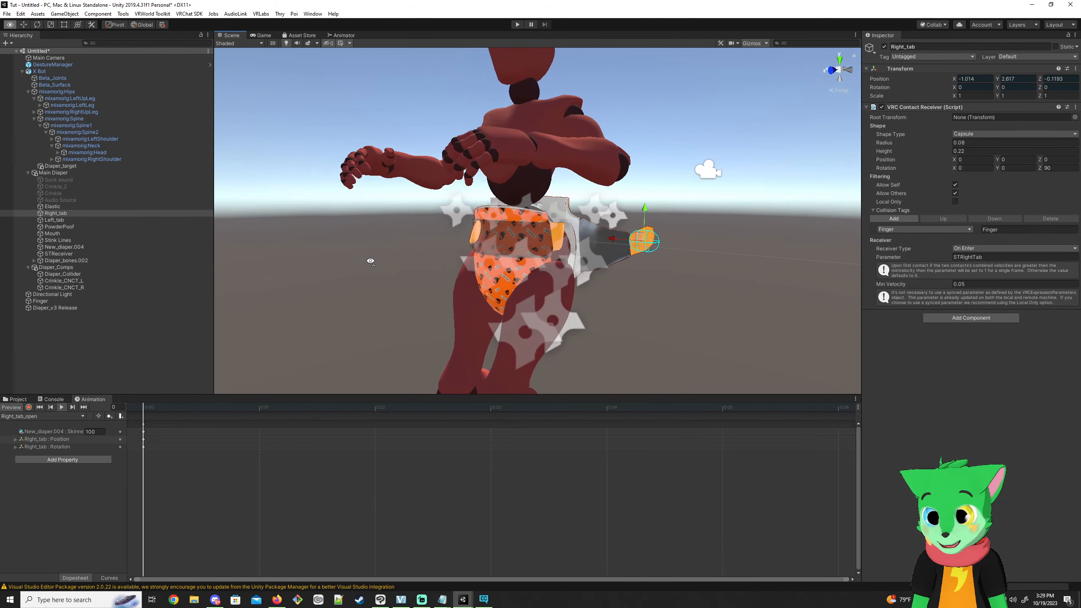
right_drag(527, 229, 520, 228)
right_drag(403, 209, 513, 220)
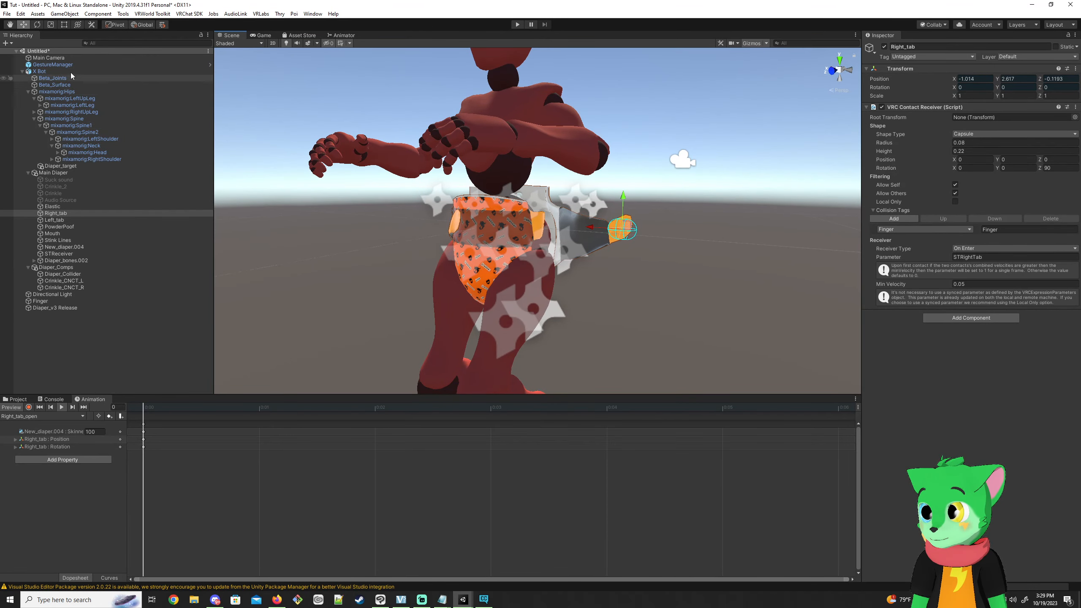
click(86, 71)
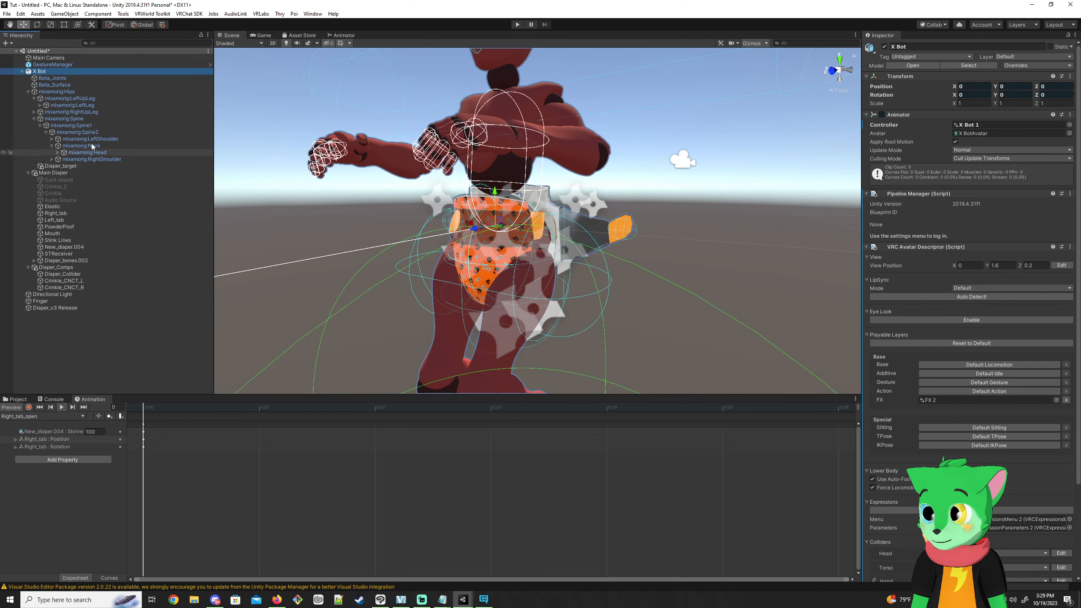
Preview the Deira_messy blend shape of New_diaper.004 at 100 from the side, and return it to 0.
click(64, 247)
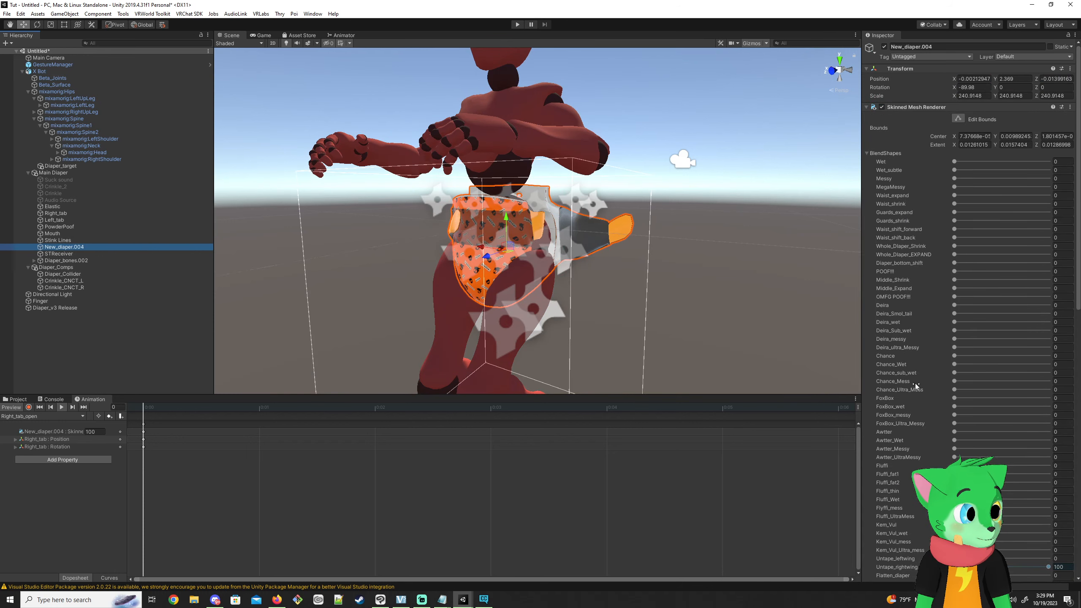
drag(954, 340, 1056, 340)
key(w)
right_drag(699, 268, 575, 264)
key(s)
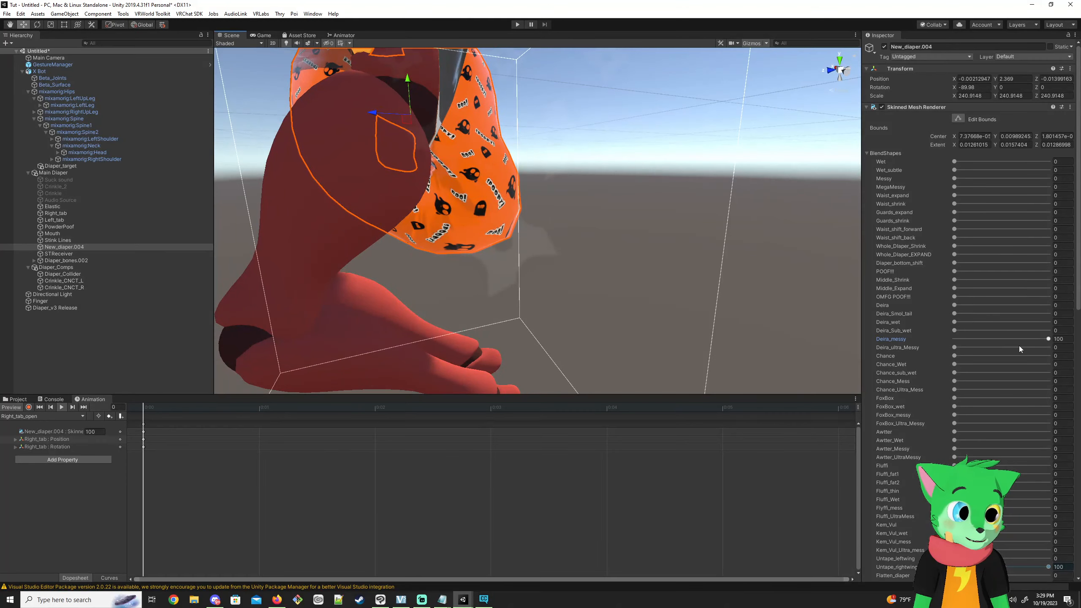
drag(1048, 339, 914, 288)
Try the Messy, FoxBox_messy and Awtter_Messy blend shapes on New_diaper.004 and restore each to 0.
drag(955, 179, 833, 182)
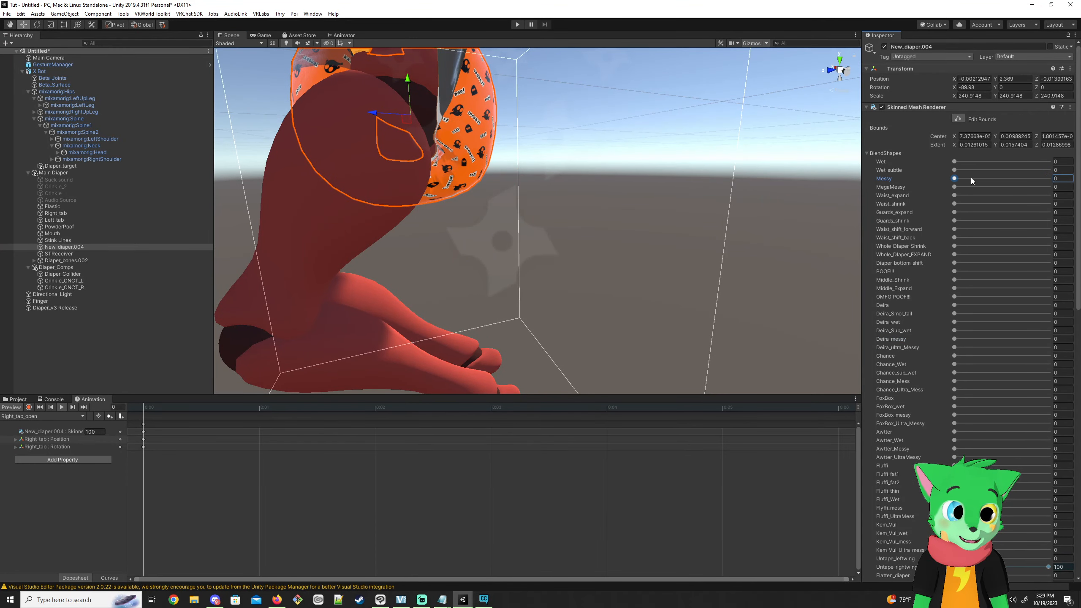
drag(971, 178, 791, 177)
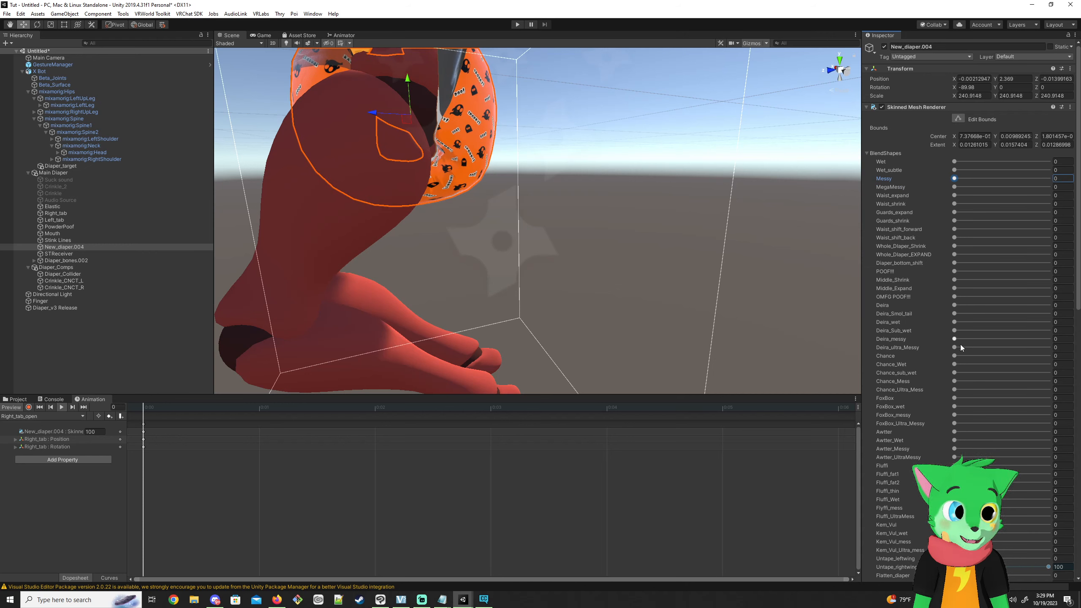
drag(956, 339, 825, 339)
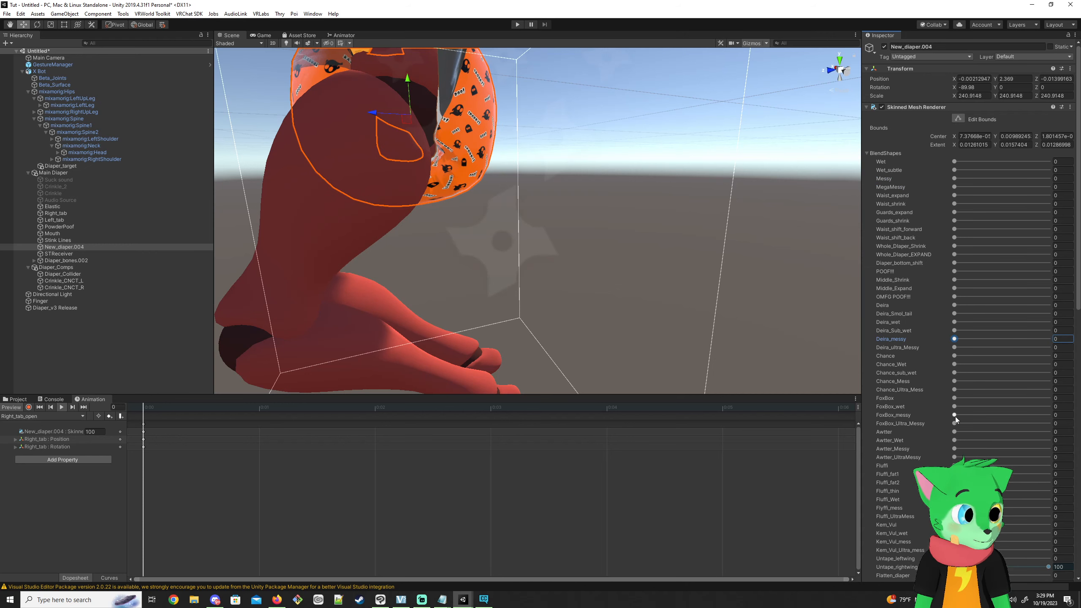
drag(955, 415, 892, 463)
scroll(911, 405, down, 8)
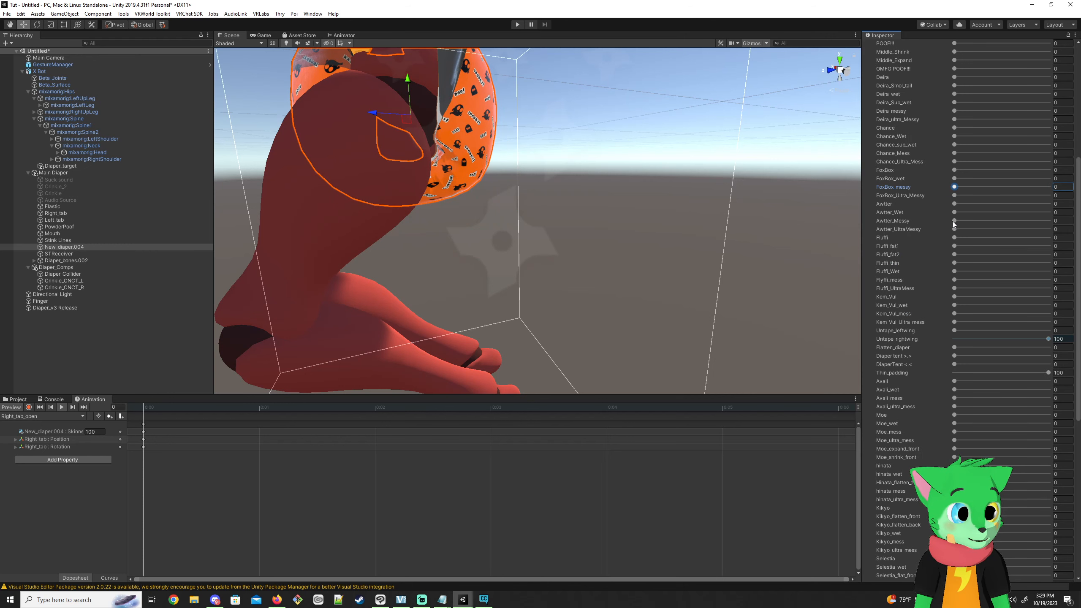
drag(955, 220, 1048, 221)
key(ctrl+z)
Select the Finger contact sender object and start Play mode.
alt+drag(672, 206, 468, 166)
key(w)
mouse_move(469, 166)
right_down()
mouse_move(464, 149)
mouse_move(430, 140)
mouse_move(427, 152)
mouse_move(471, 154)
right_up()
key(f)
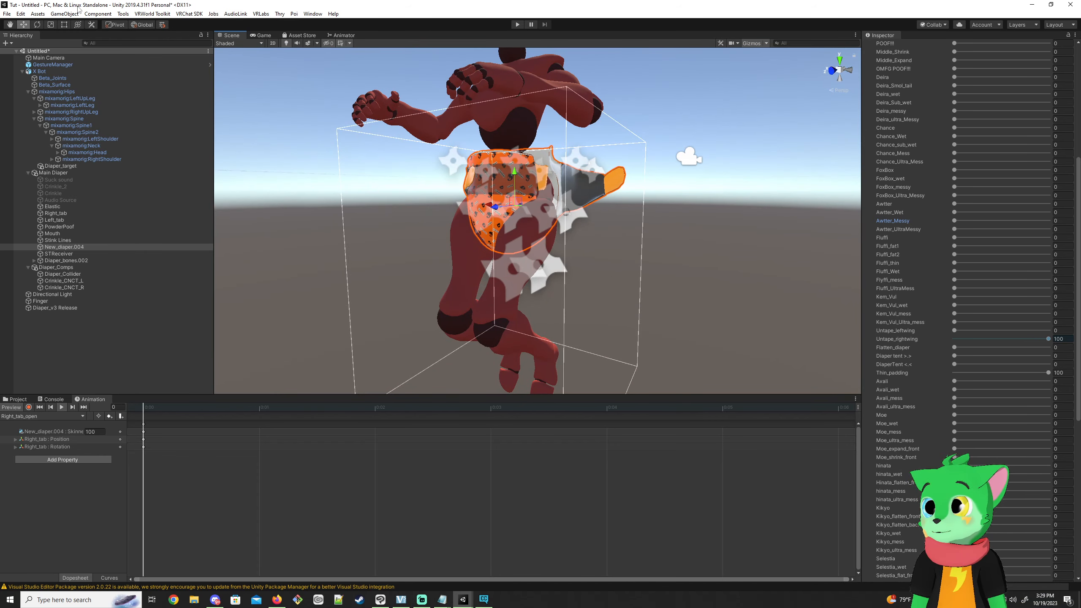
double_click(53, 64)
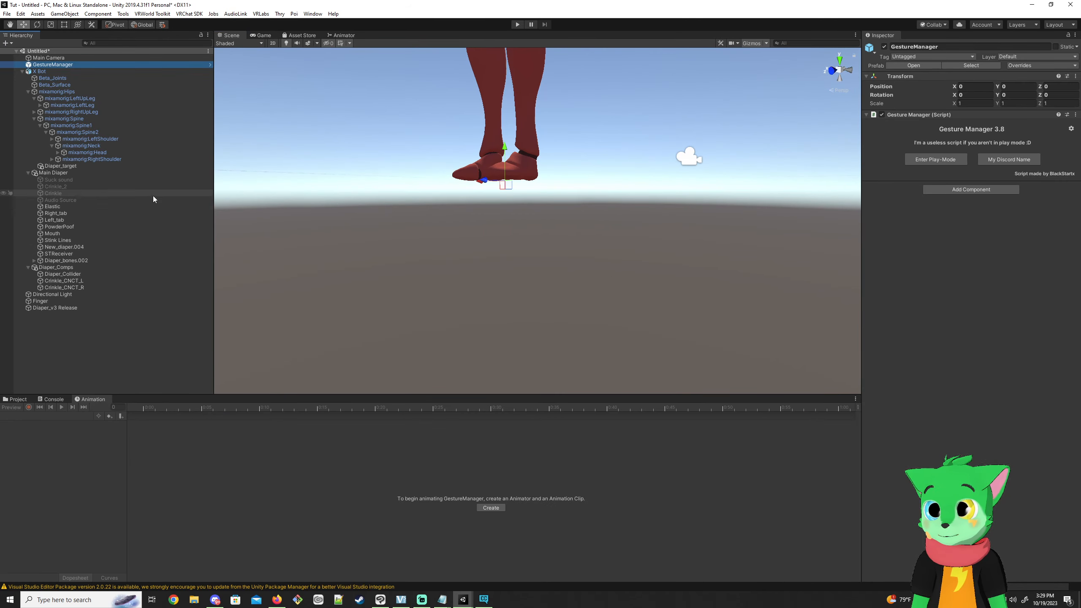
click(47, 302)
right_drag(349, 200, 579, 199)
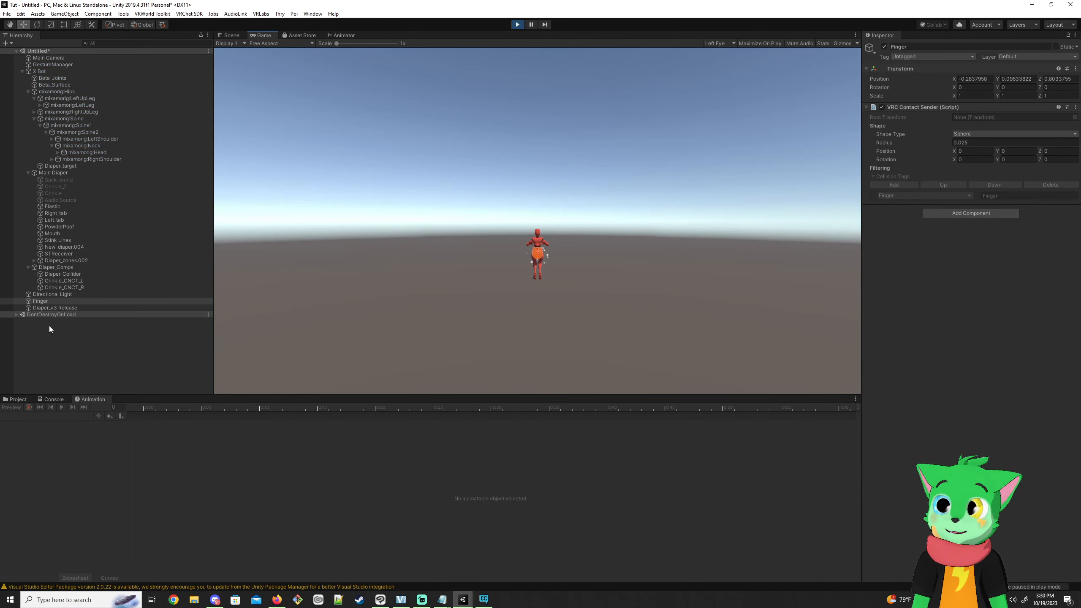
Create an empty GameObject at the scene root and add a VRC Contact Sender component to it.
click(58, 335)
right_click(59, 335)
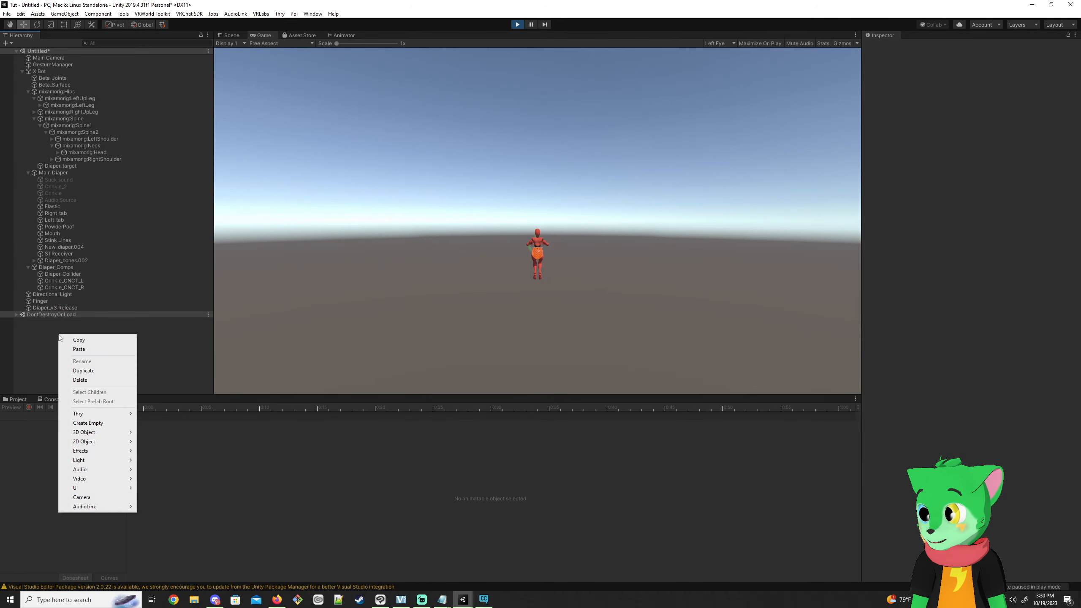
click(101, 423)
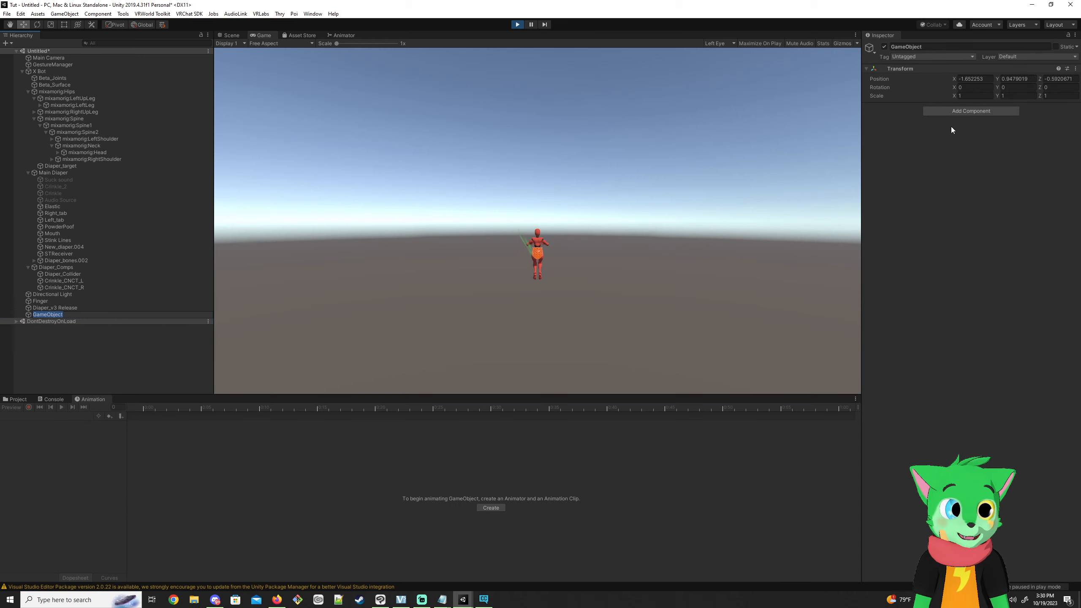
click(956, 111)
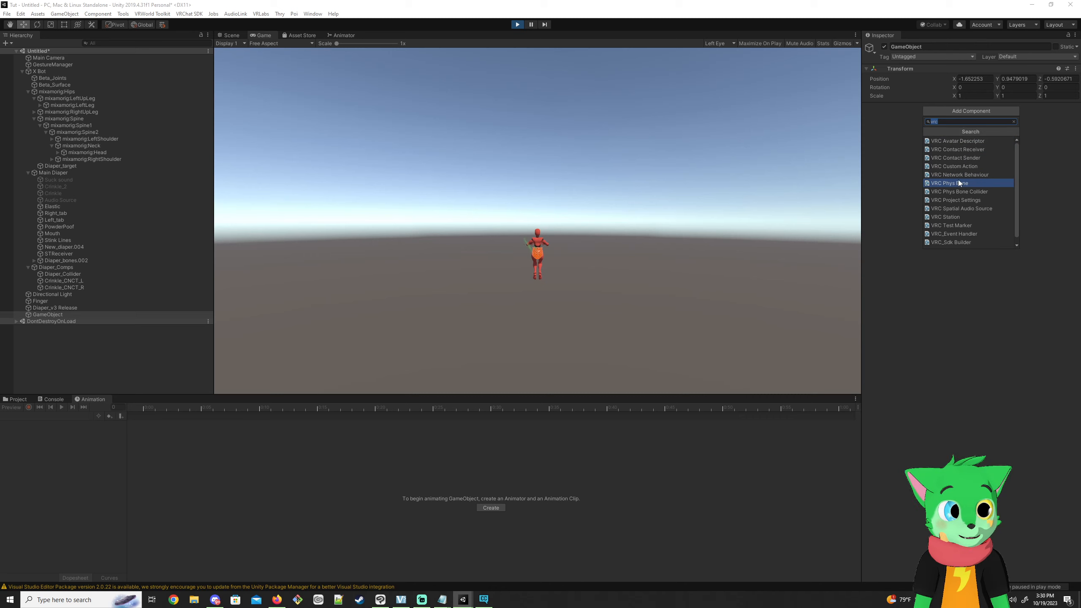
click(958, 158)
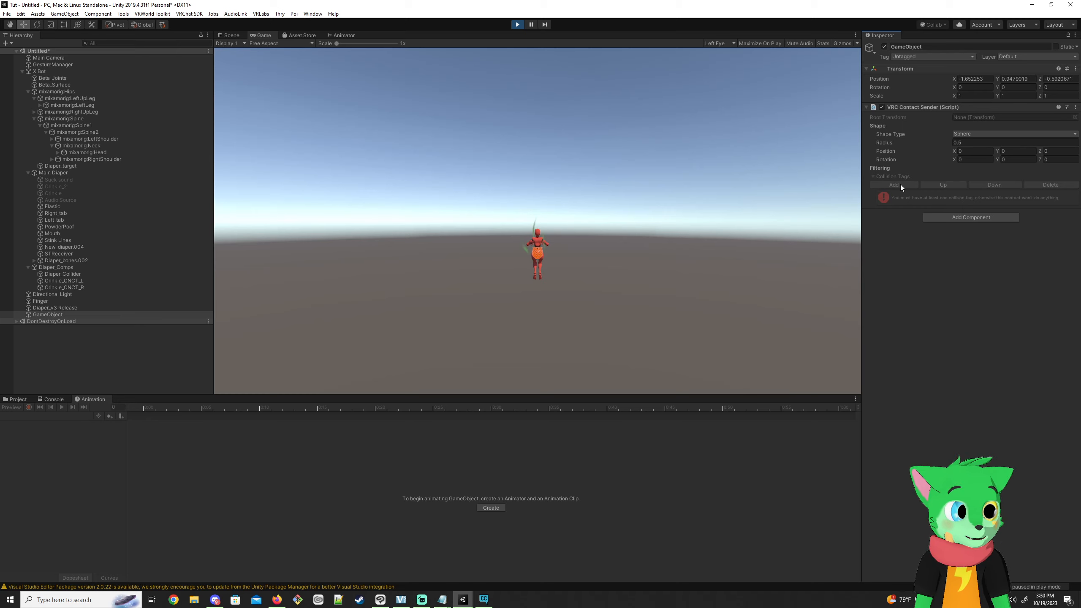
Using the Gesture Manager's Expressions toggles in the Scene view, turn on Diaper Toggle and the Diaper Change option.
click(44, 302)
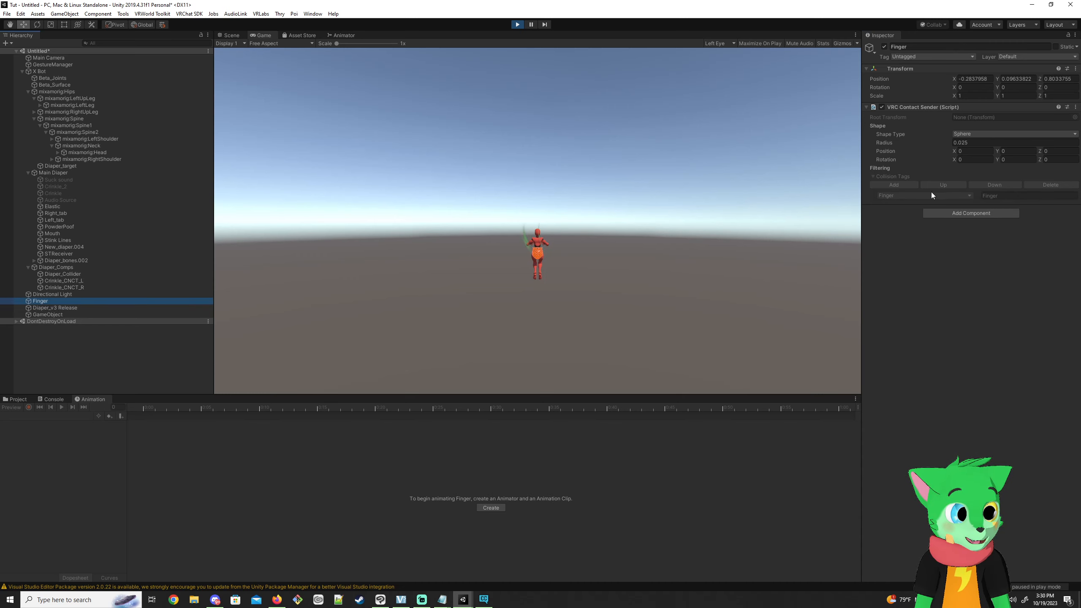
click(233, 35)
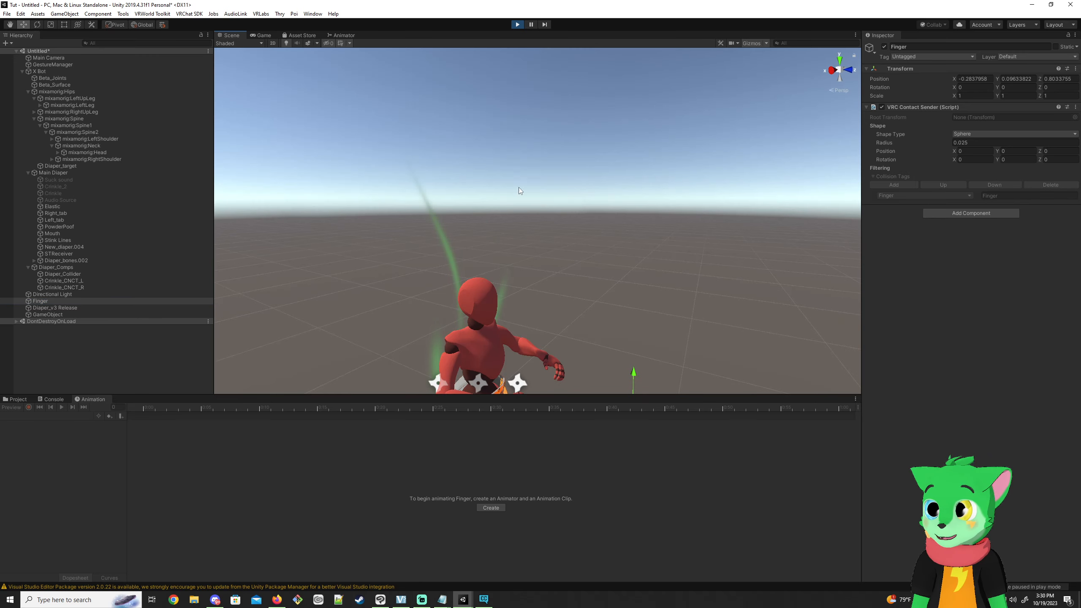
click(53, 65)
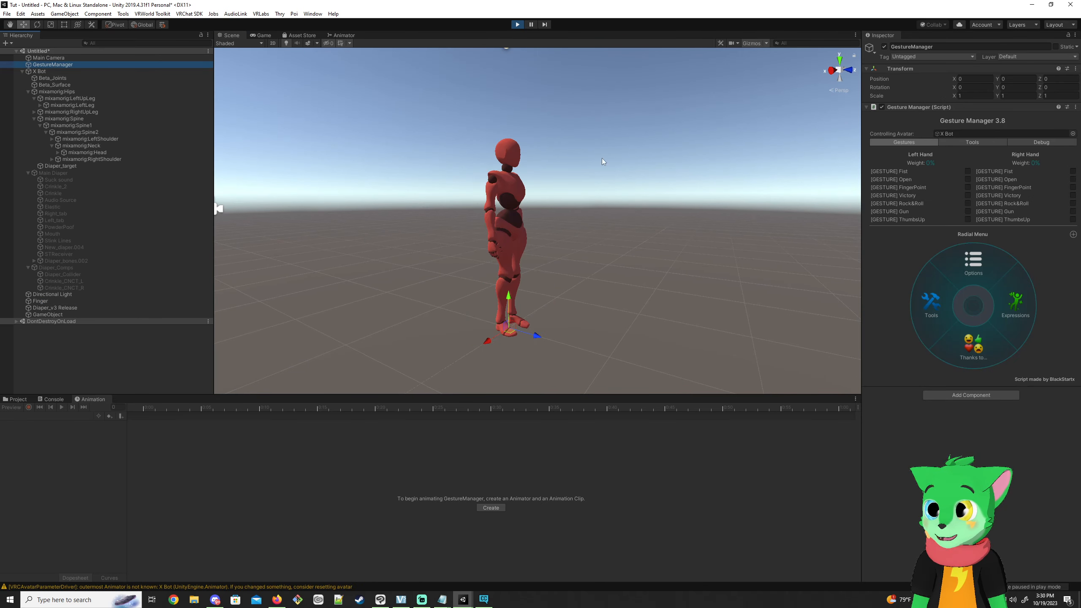
click(1005, 305)
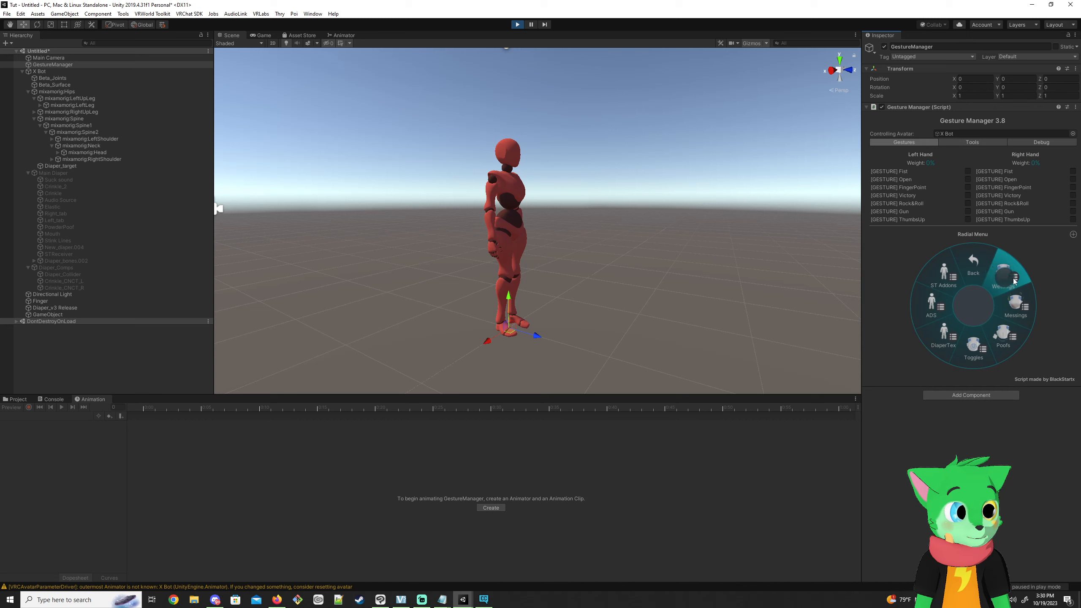
click(977, 362)
click(1013, 264)
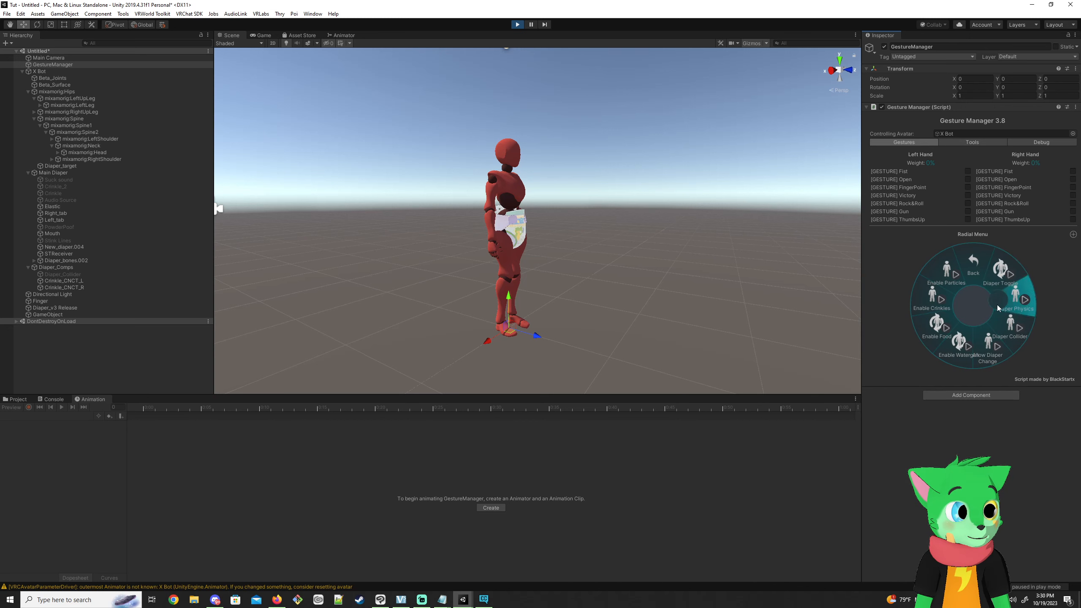
click(991, 350)
Test opening the diaper by moving the Finger sender through the tab and elastic receivers, ending at about X 0.472, Y 1.089, Z -0.033.
click(63, 301)
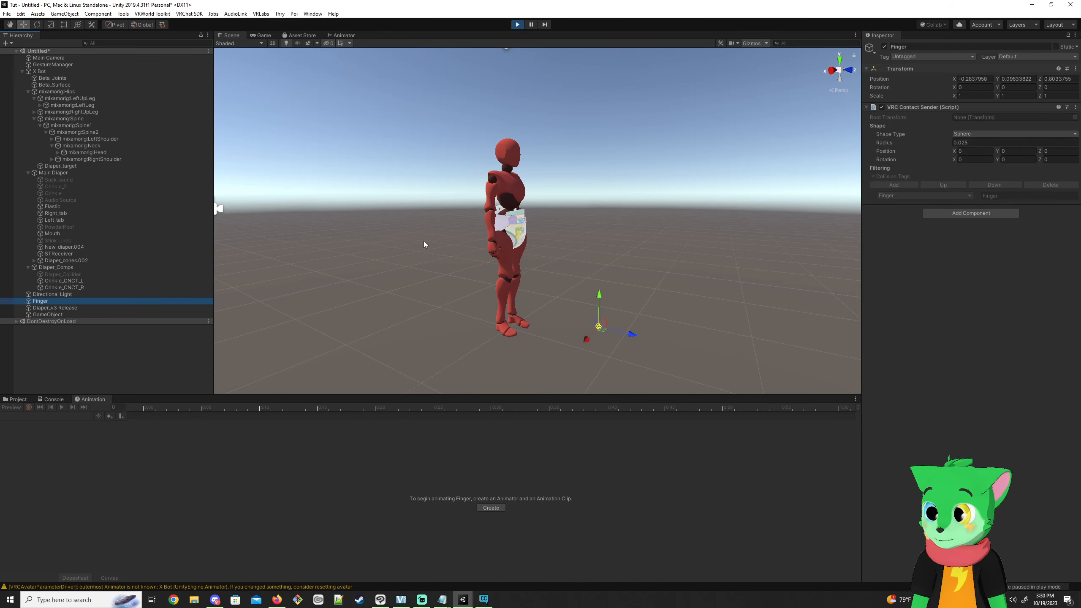
drag(606, 298, 445, 199)
key(f)
right_drag(445, 199, 366, 225)
key(w)
key(d)
key(s)
drag(438, 218, 313, 196)
key(a)
right_drag(313, 196, 553, 240)
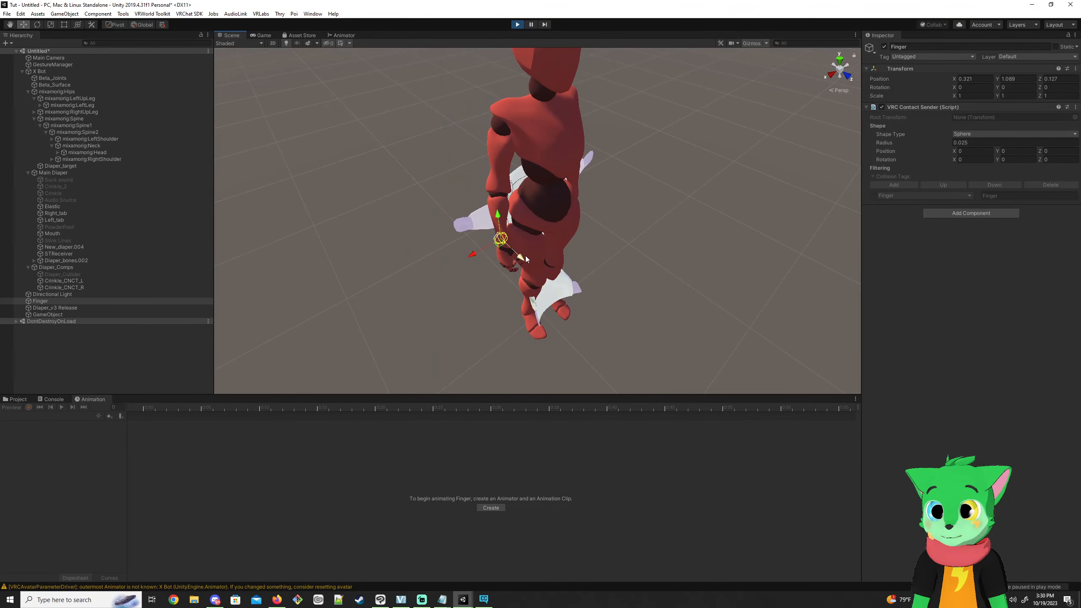
drag(523, 259, 438, 244)
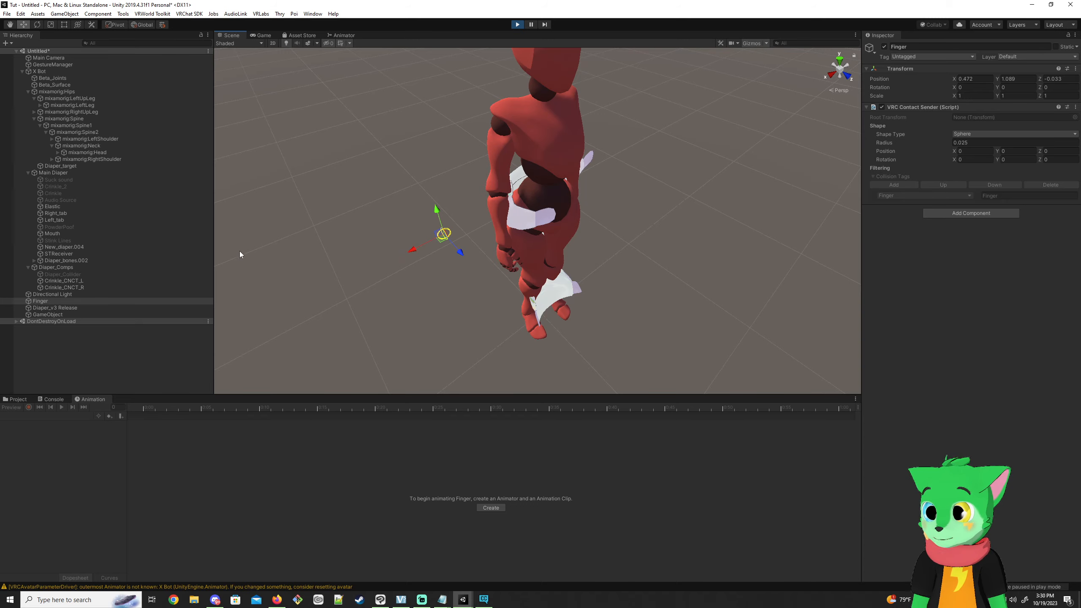
Close the diaper again through the Gesture Manager's Expressions toggles and inspect its front on the avatar.
key(w)
right_drag(528, 207, 494, 146)
key(s)
key(a)
click(53, 64)
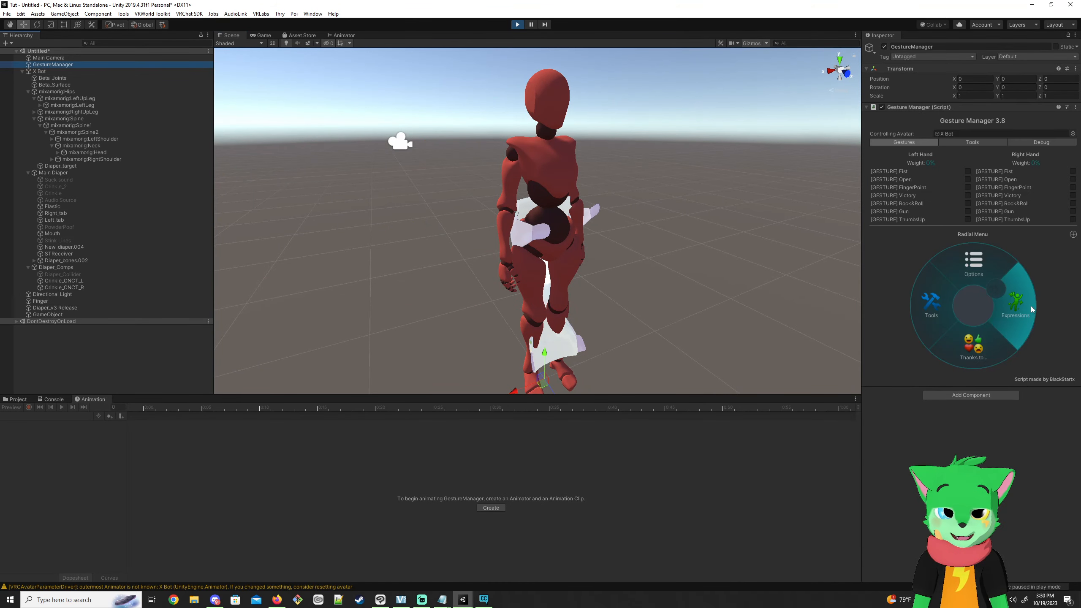
click(1017, 313)
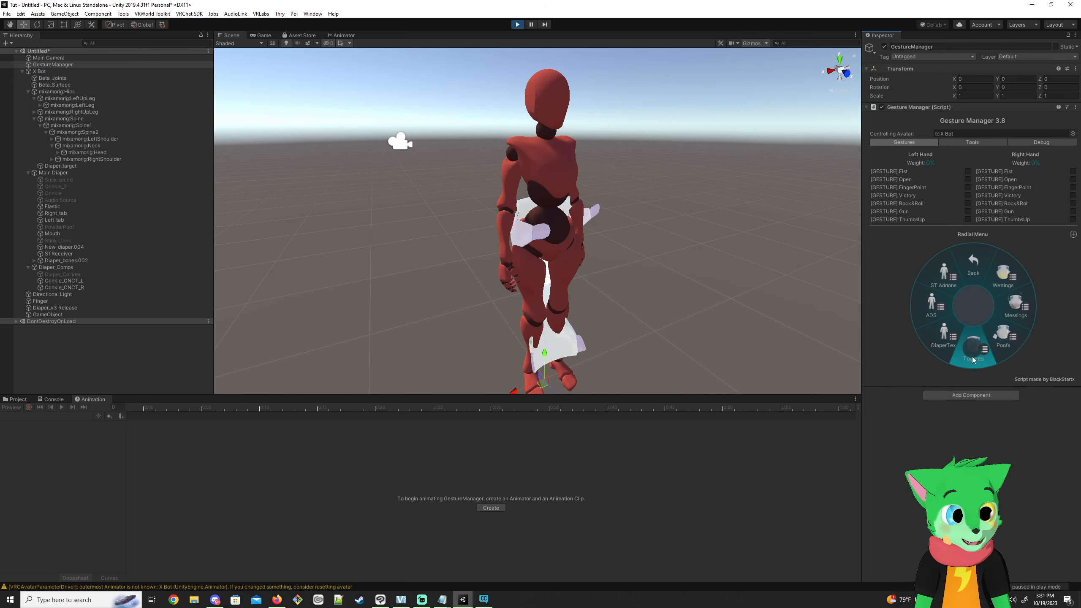
click(989, 344)
right_drag(556, 201, 600, 200)
key(d)
key(a)
key(w)
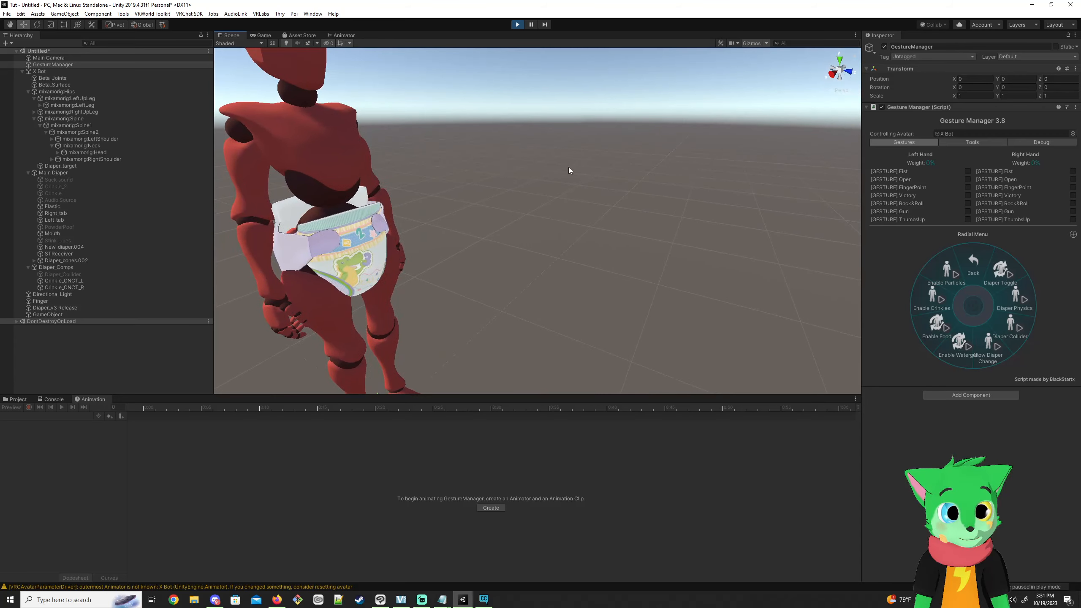
key(f)
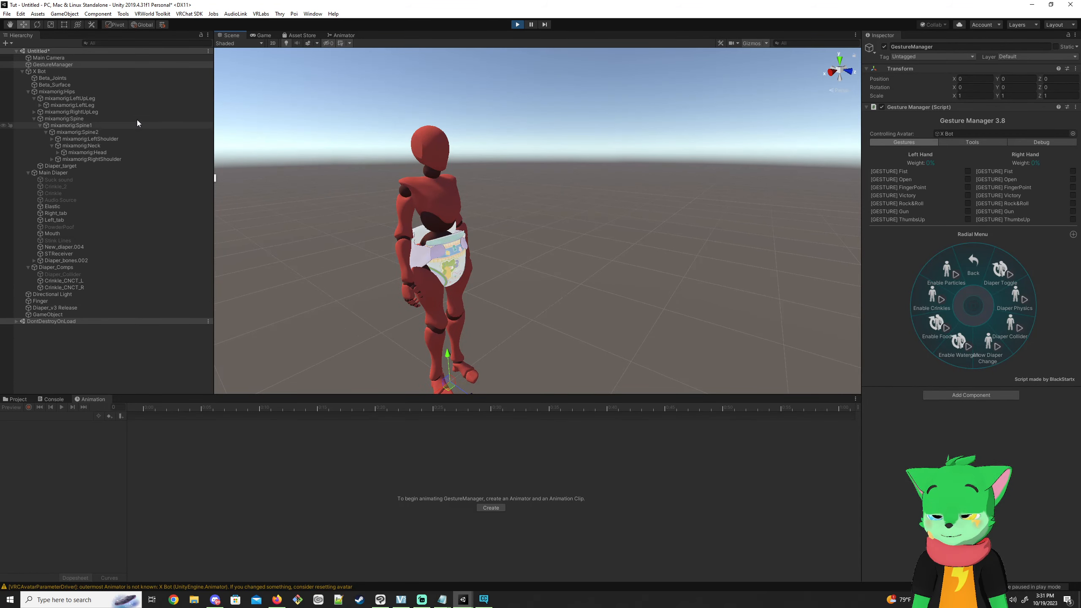